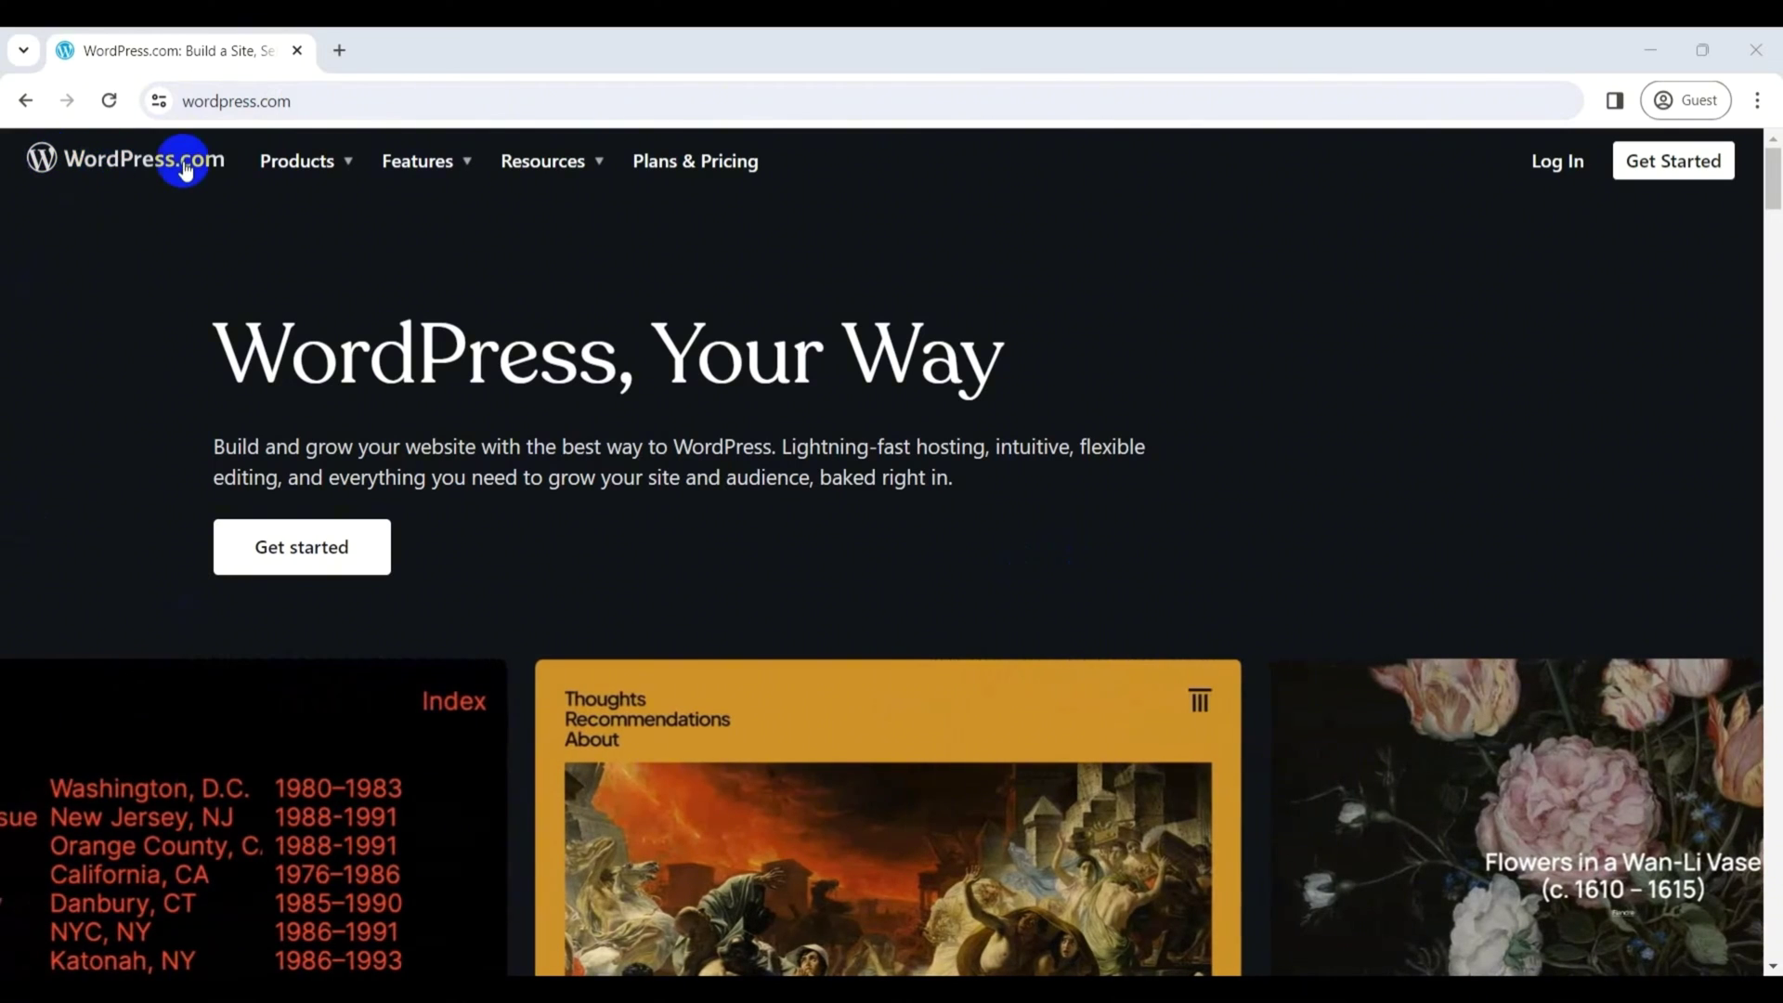
- Sign up for WordPress.com with a Google account and begin creating the first site
left_click(287, 545)
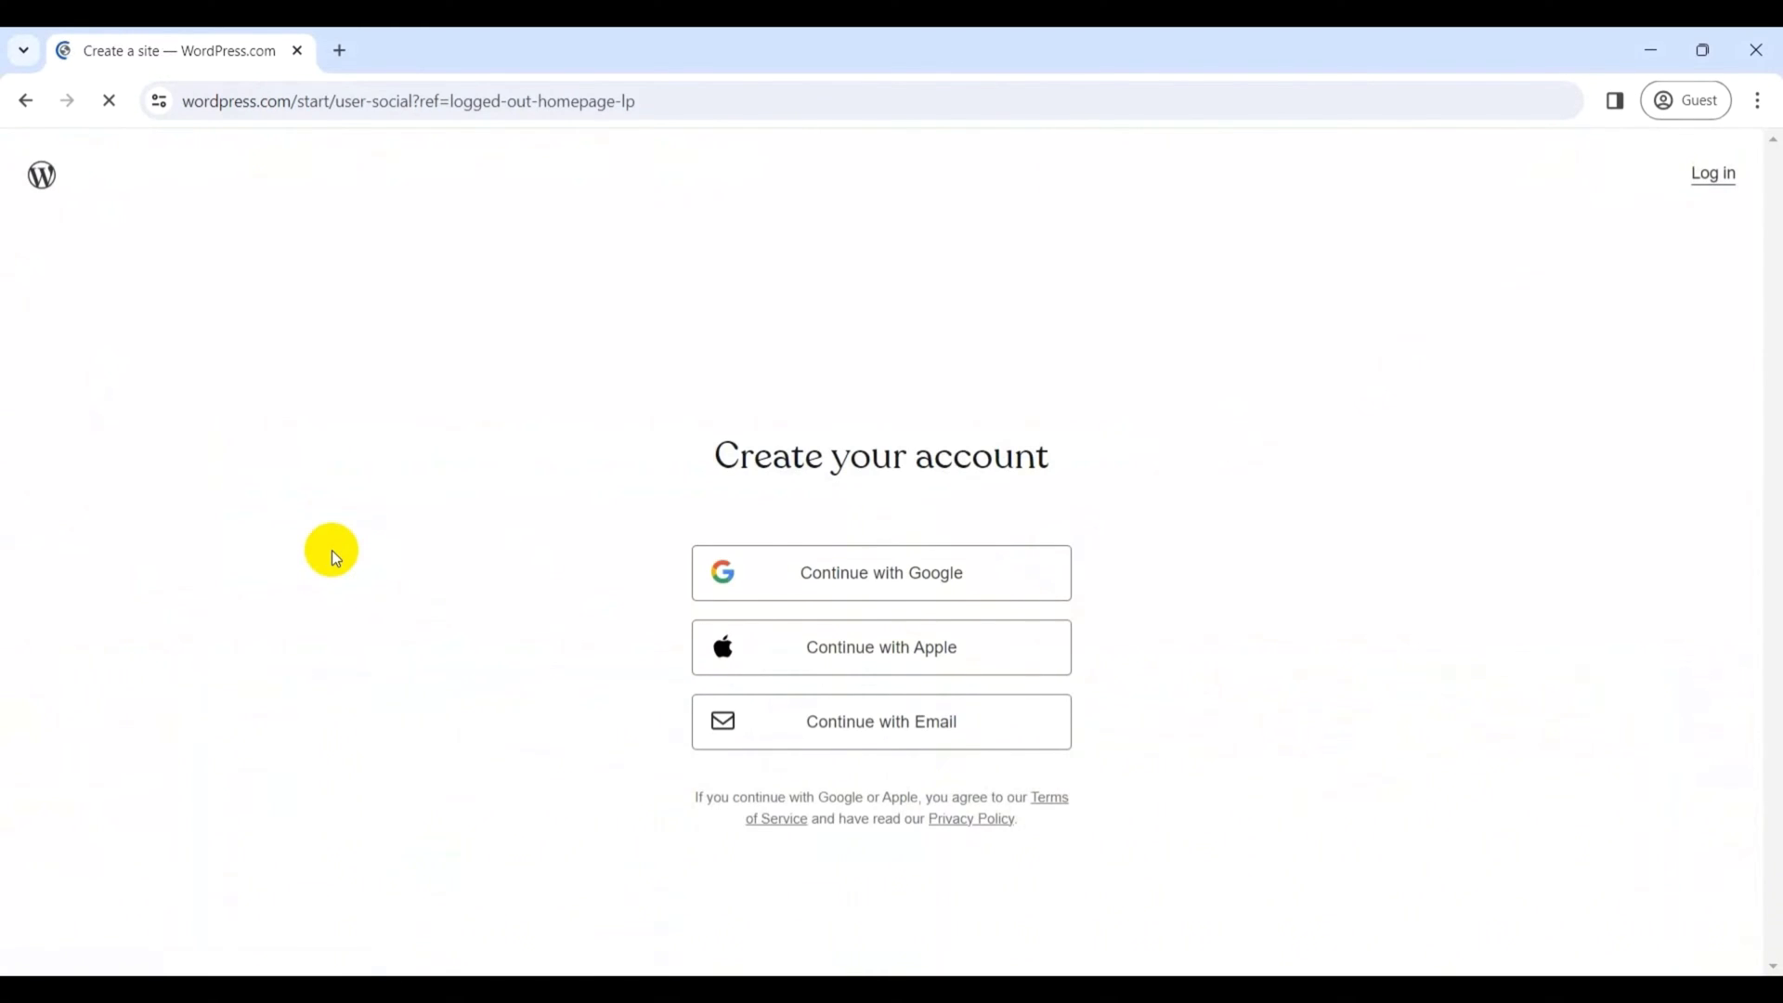
left_click(905, 574)
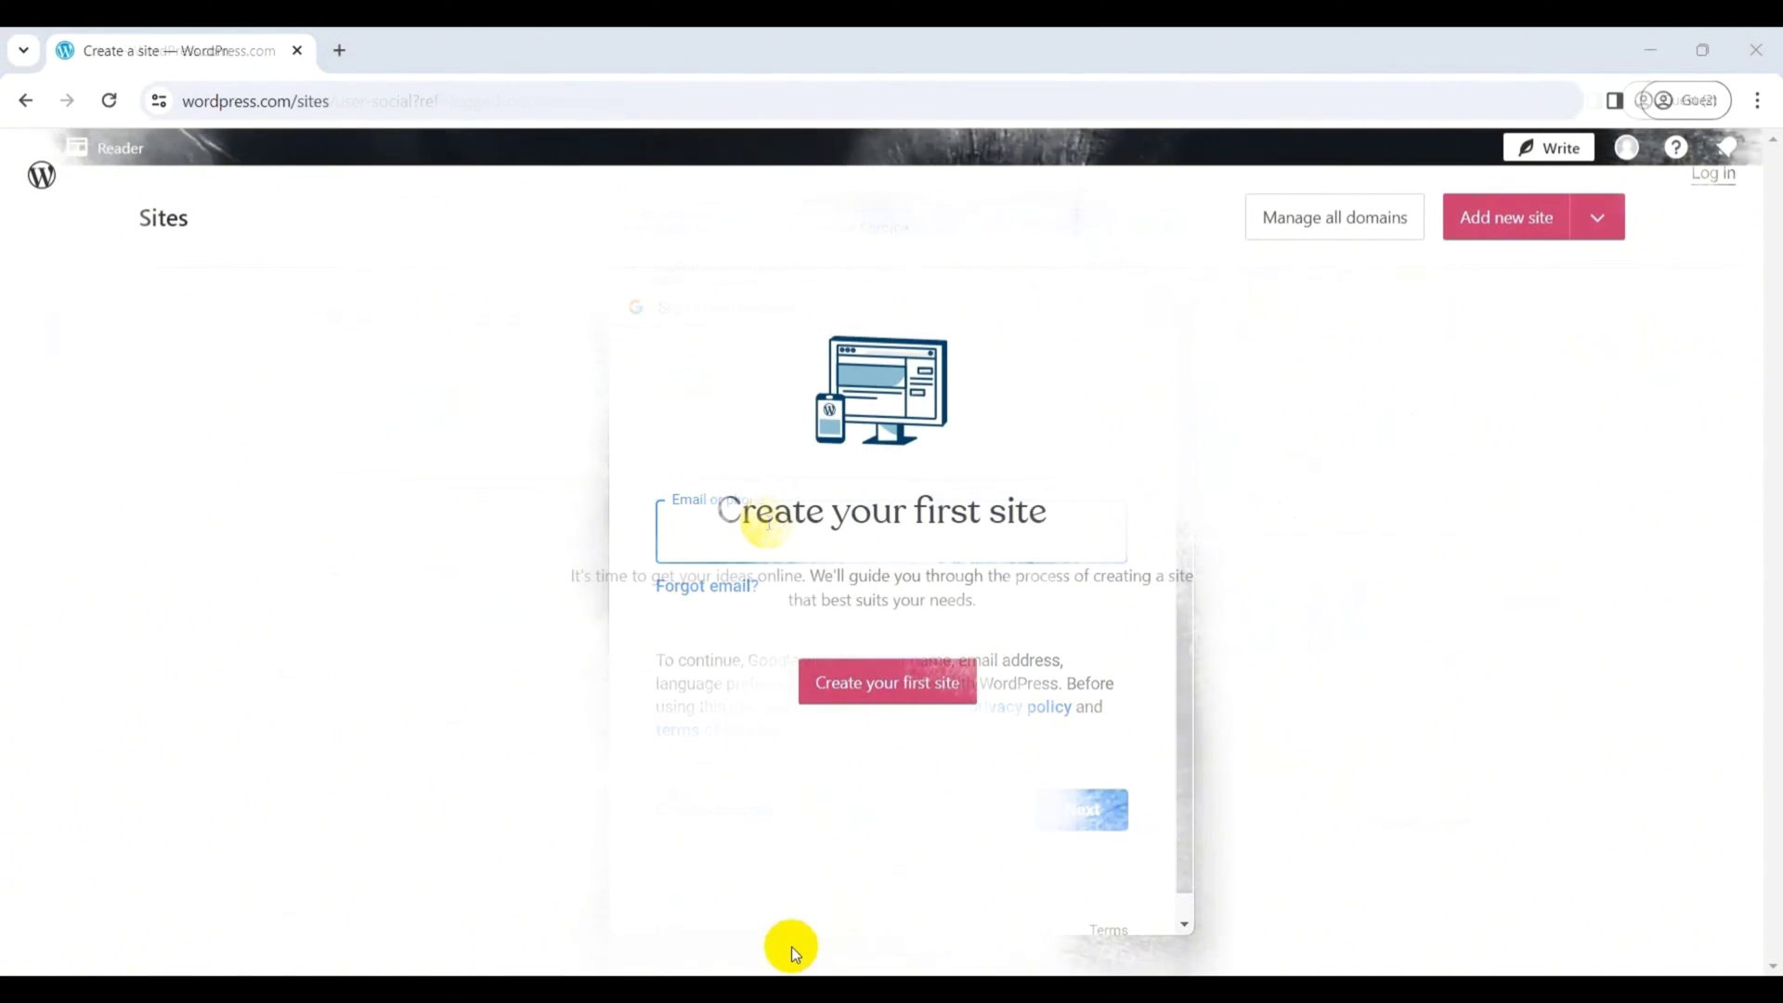
left_click(912, 692)
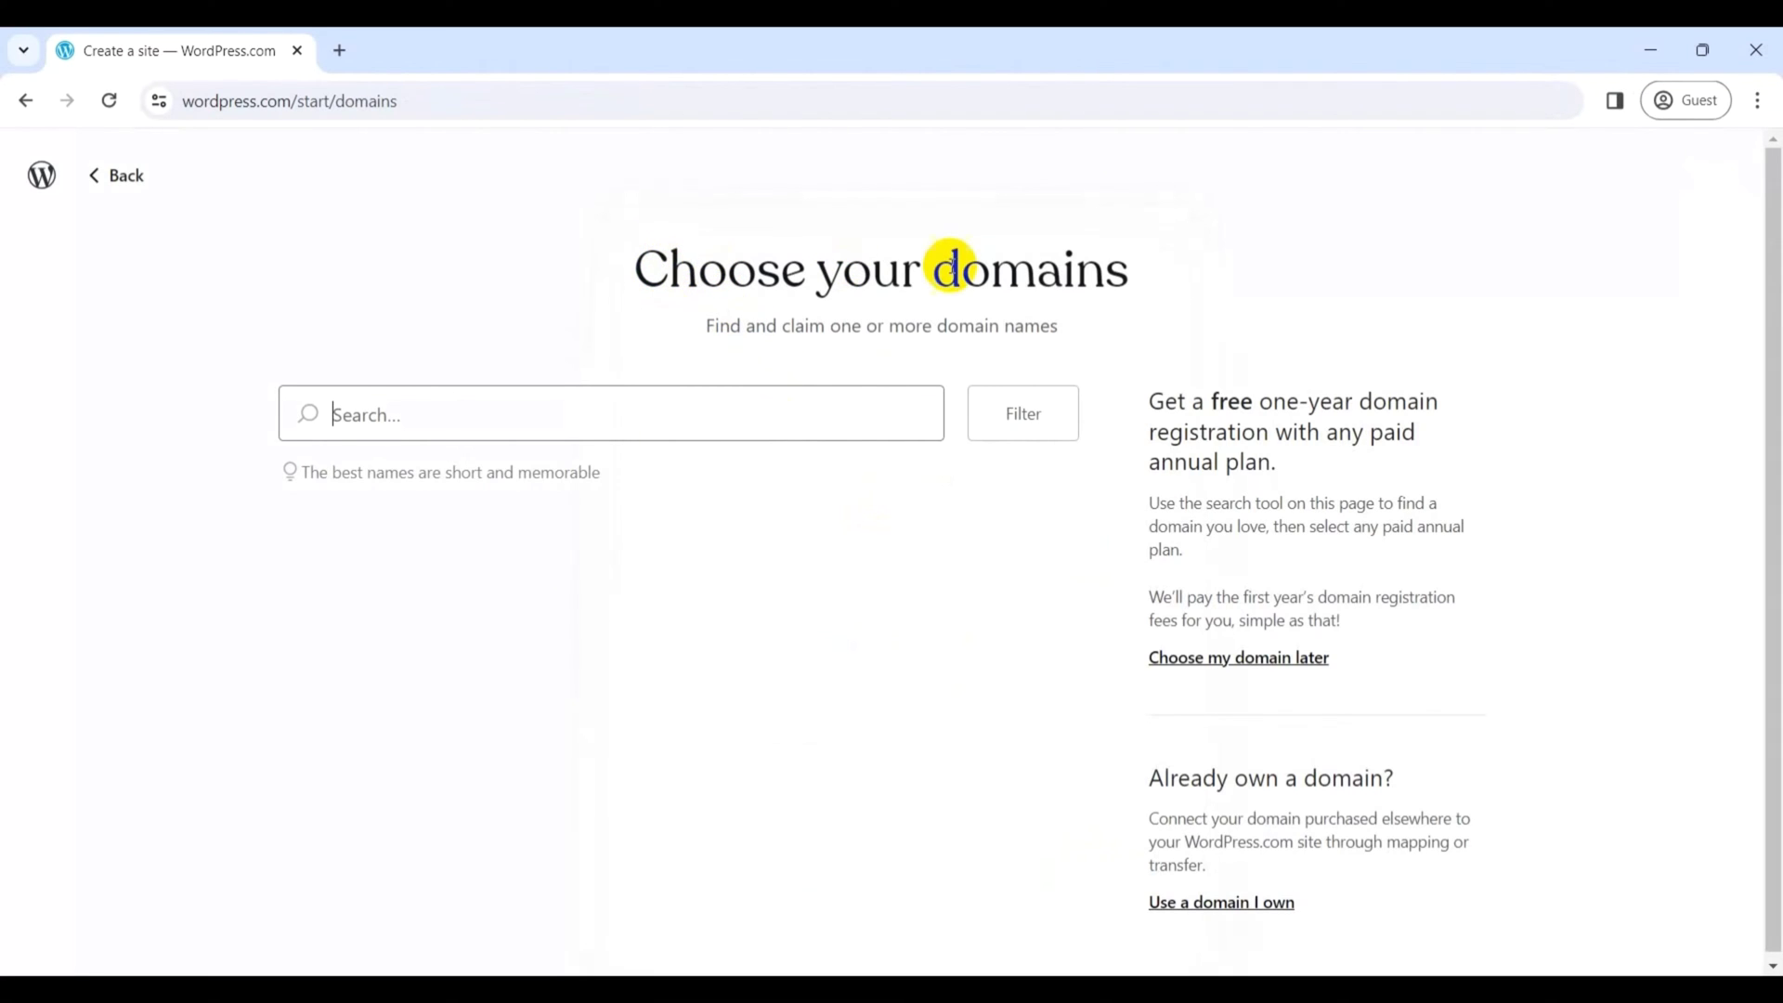
- Search 'thesnippetwebsite' and claim the free thesnippetwebsite.wordpress.com domain
type("thesnippetwebsite")
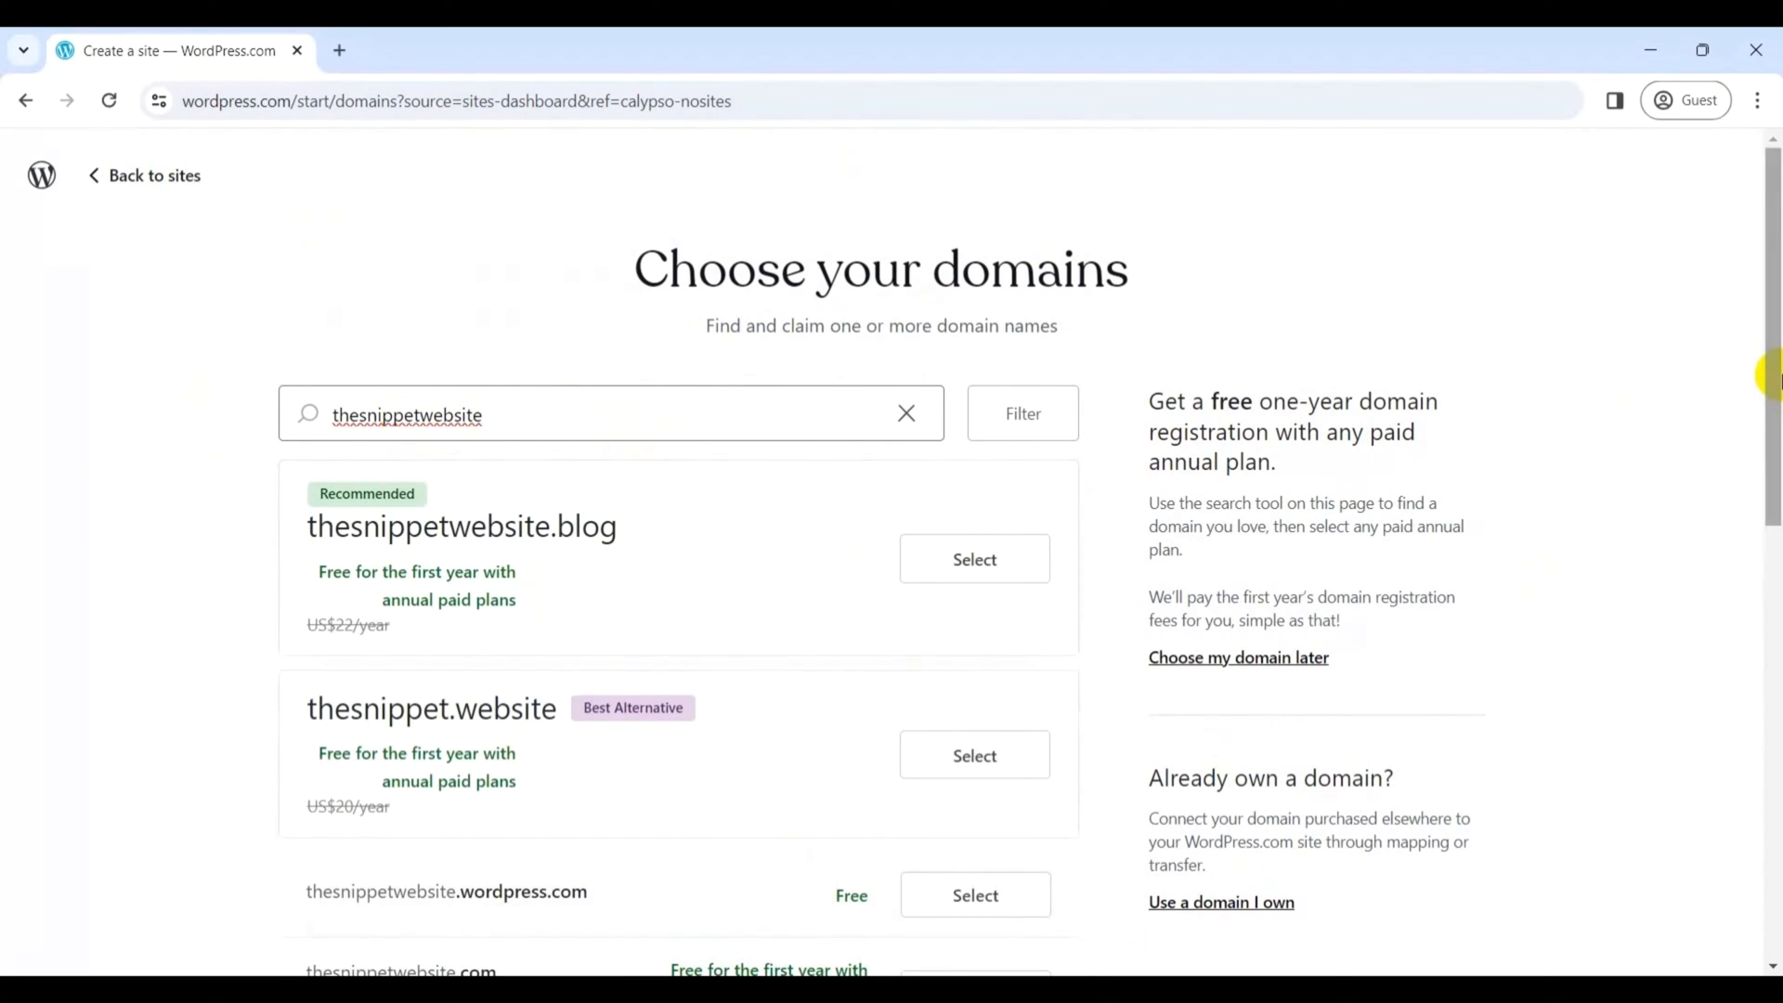
left_click_drag(1772, 378, 1776, 414)
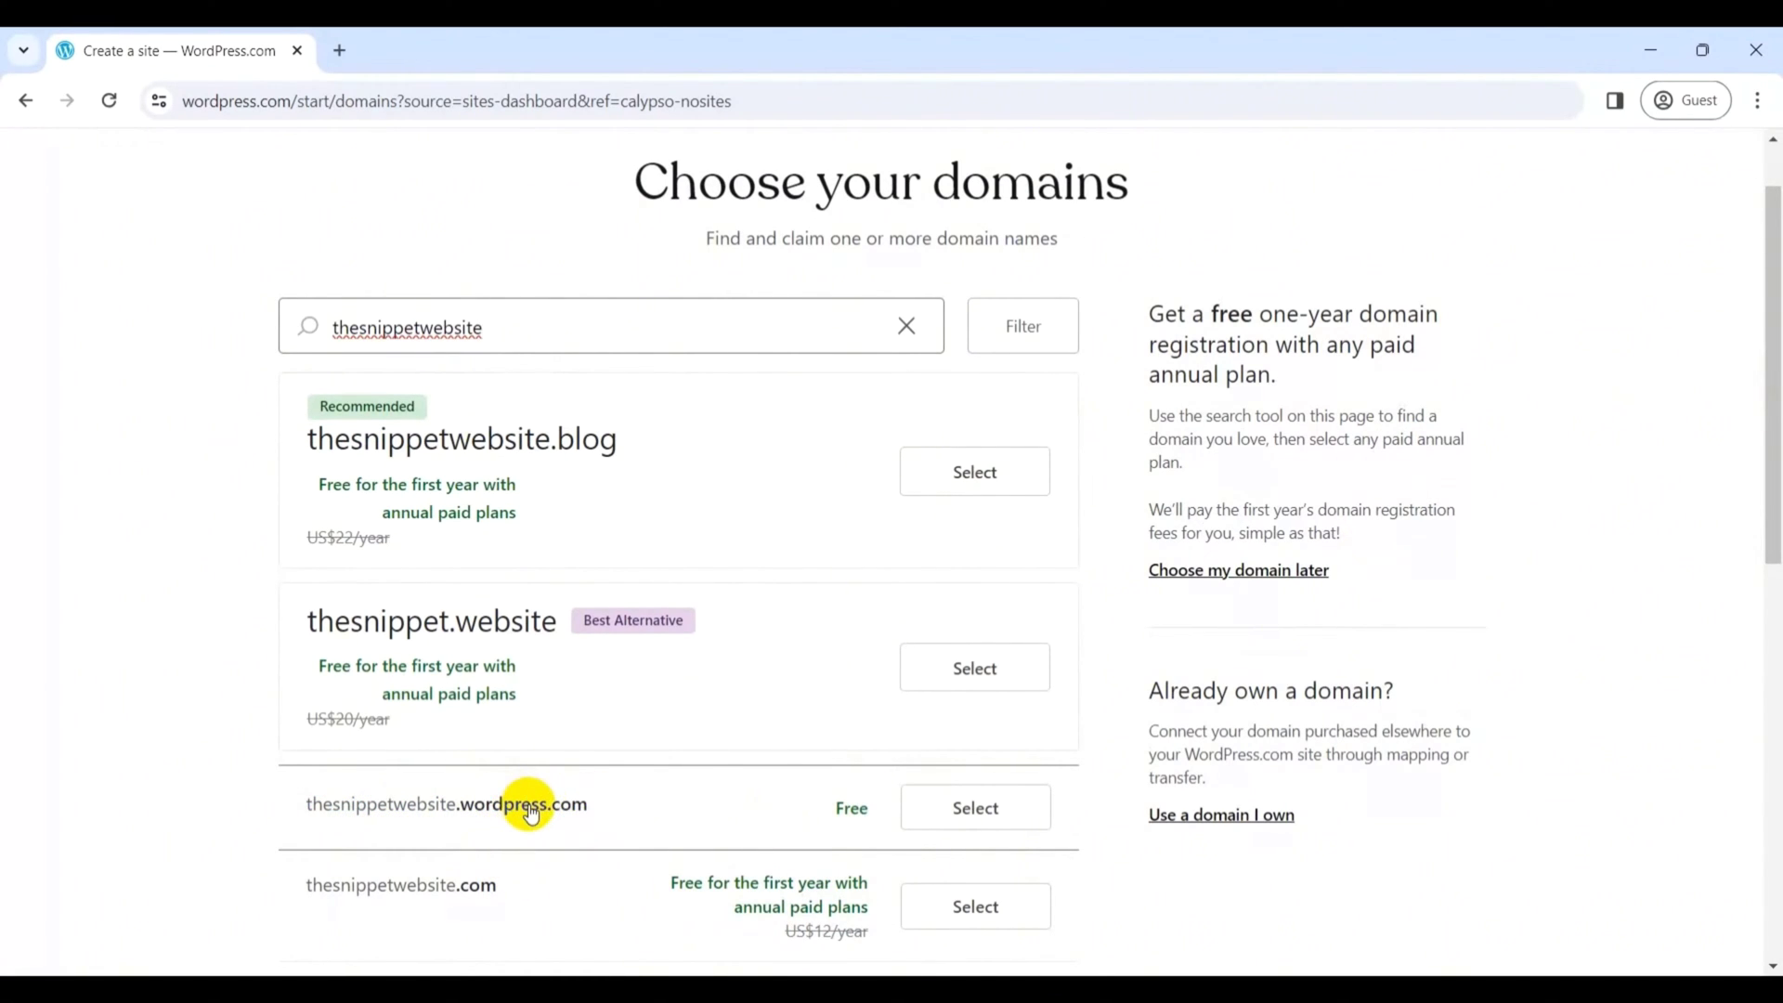
left_click(966, 811)
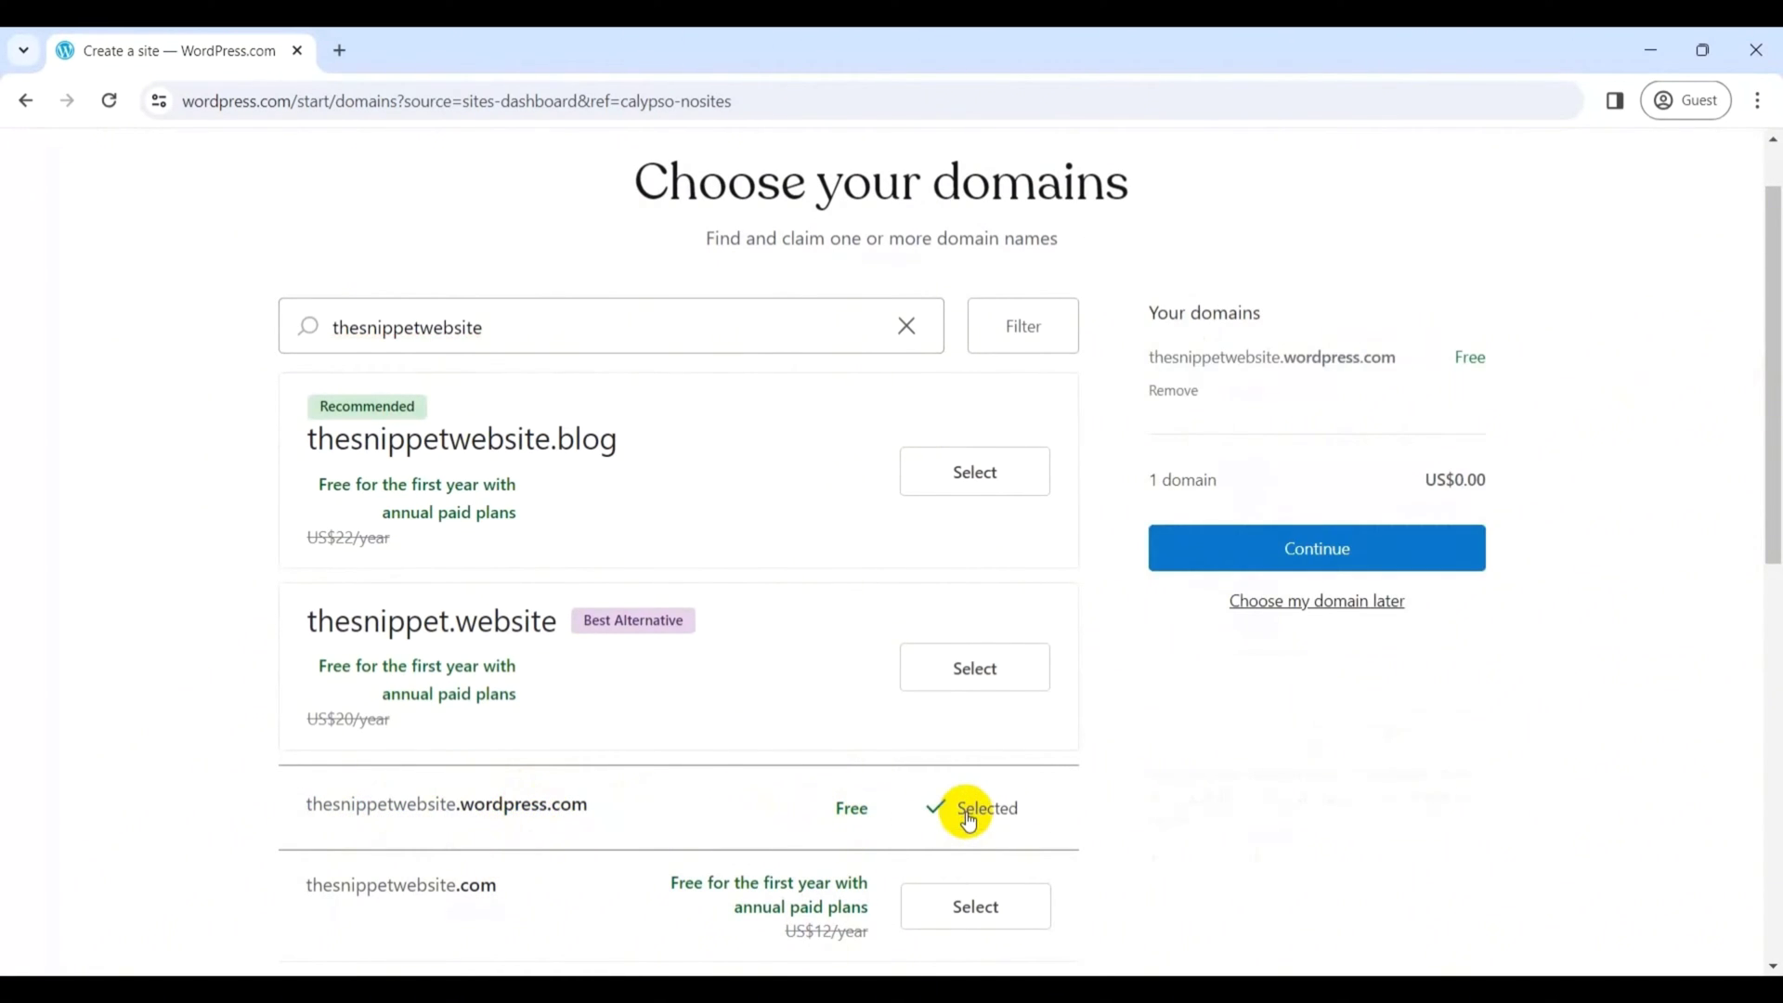
left_click(1375, 554)
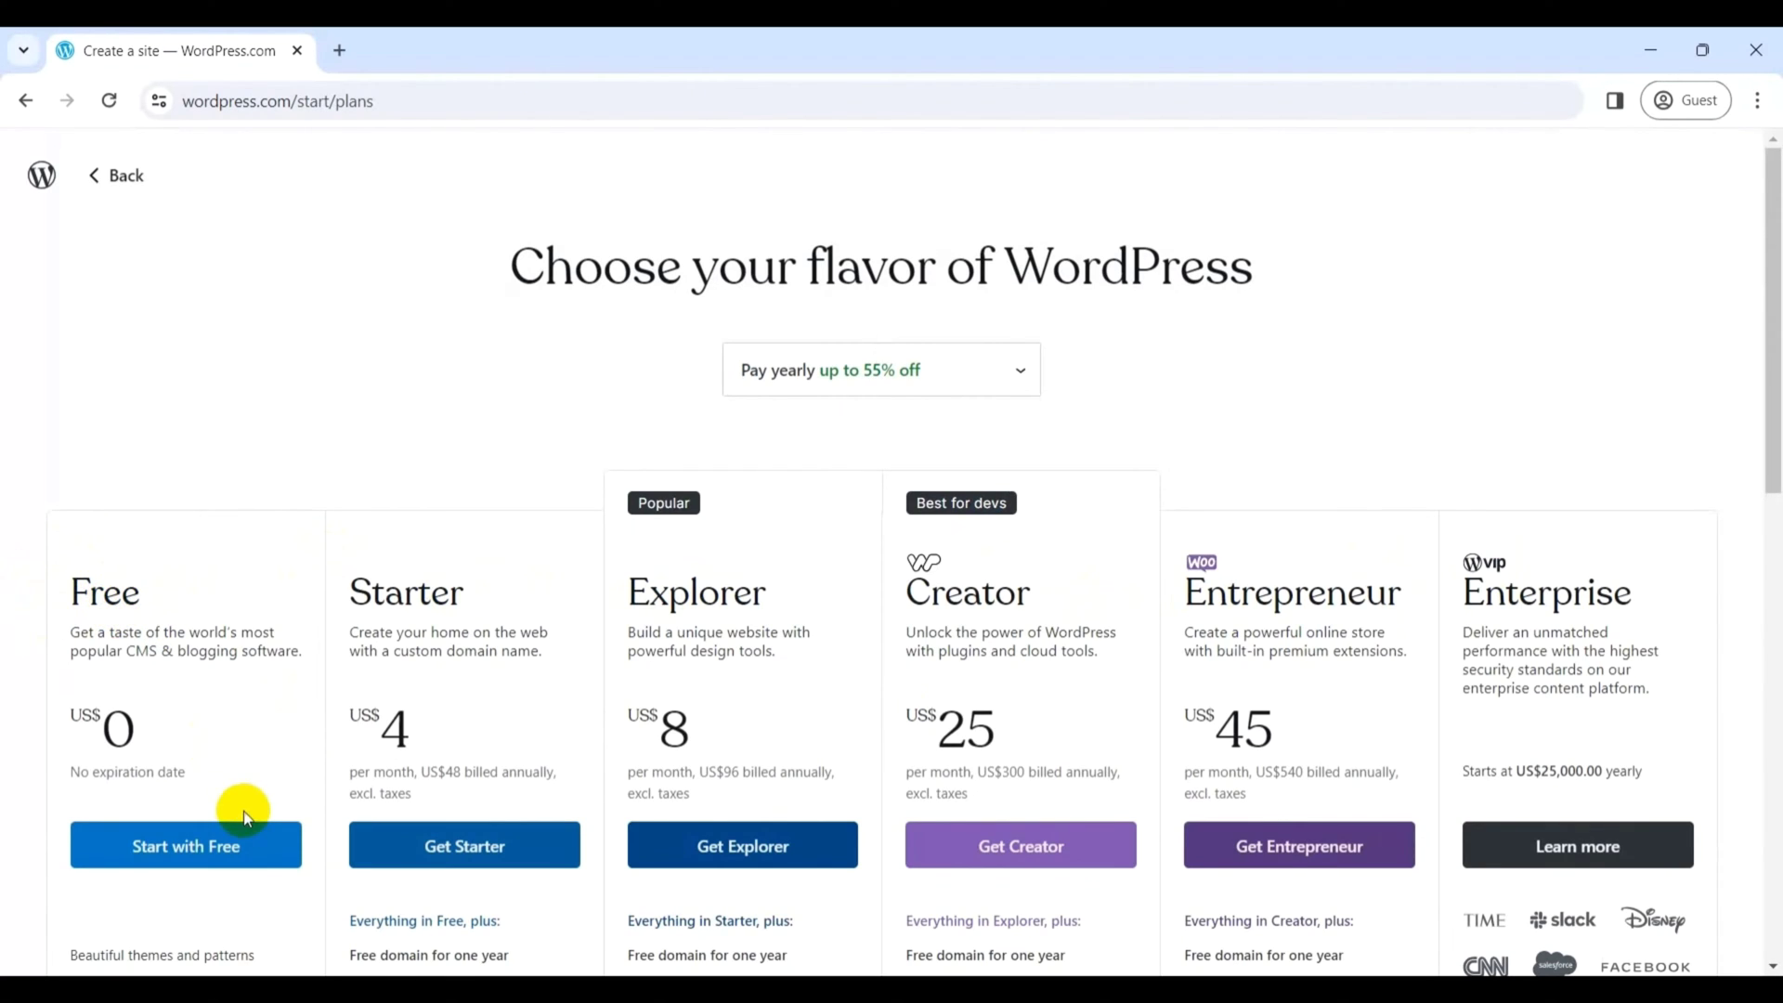
- Choose the Free plan and set Write & Publish as the site goal
left_click(245, 843)
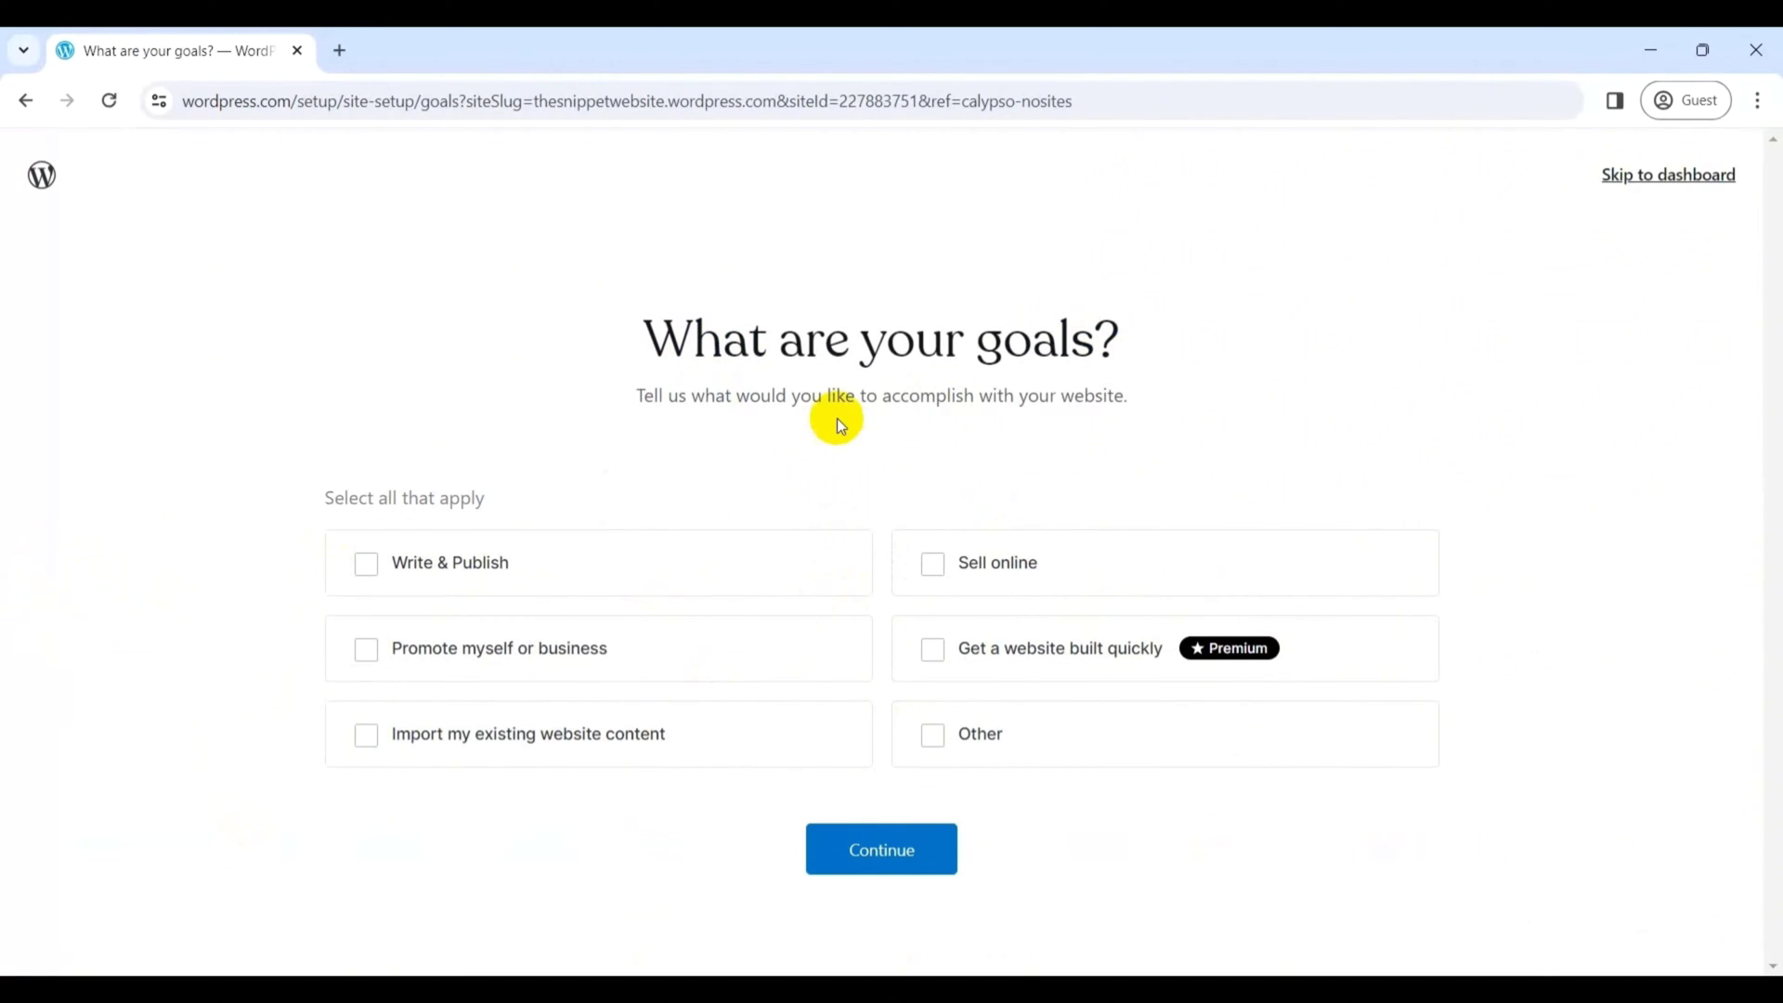
left_click(366, 564)
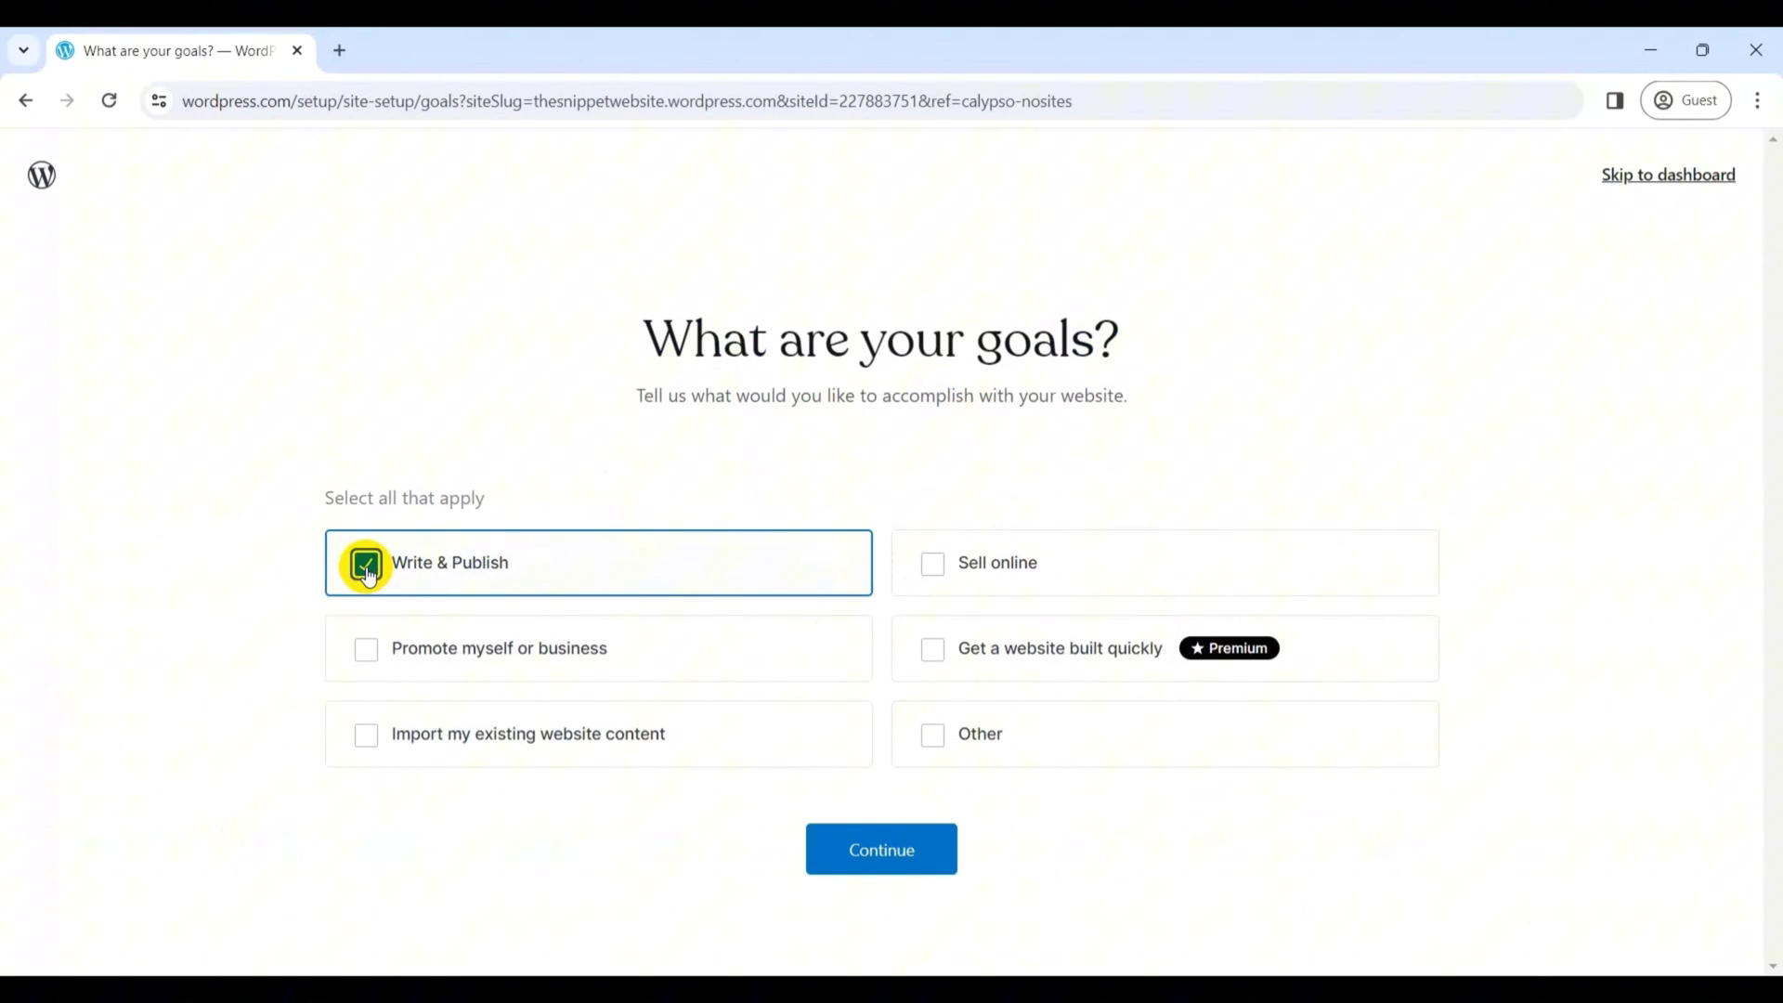
left_click(862, 849)
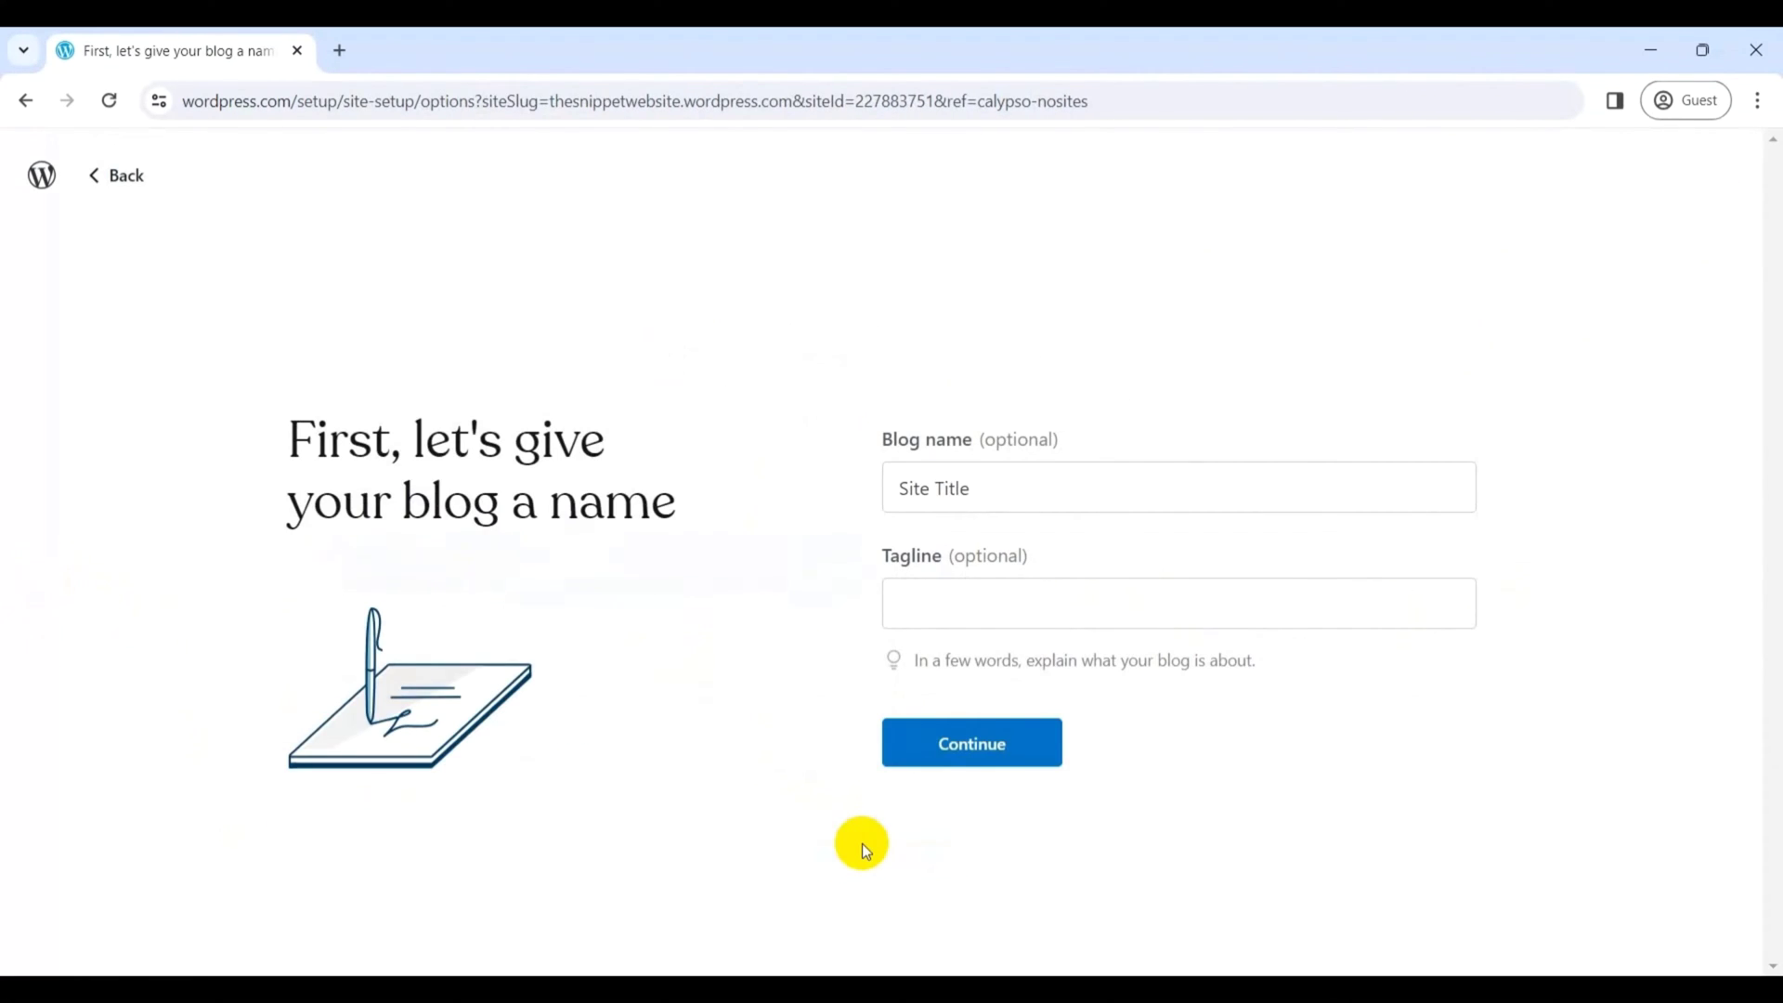
- Replace the placeholder Site Title with the blog name 'Example Website'
left_click(966, 488)
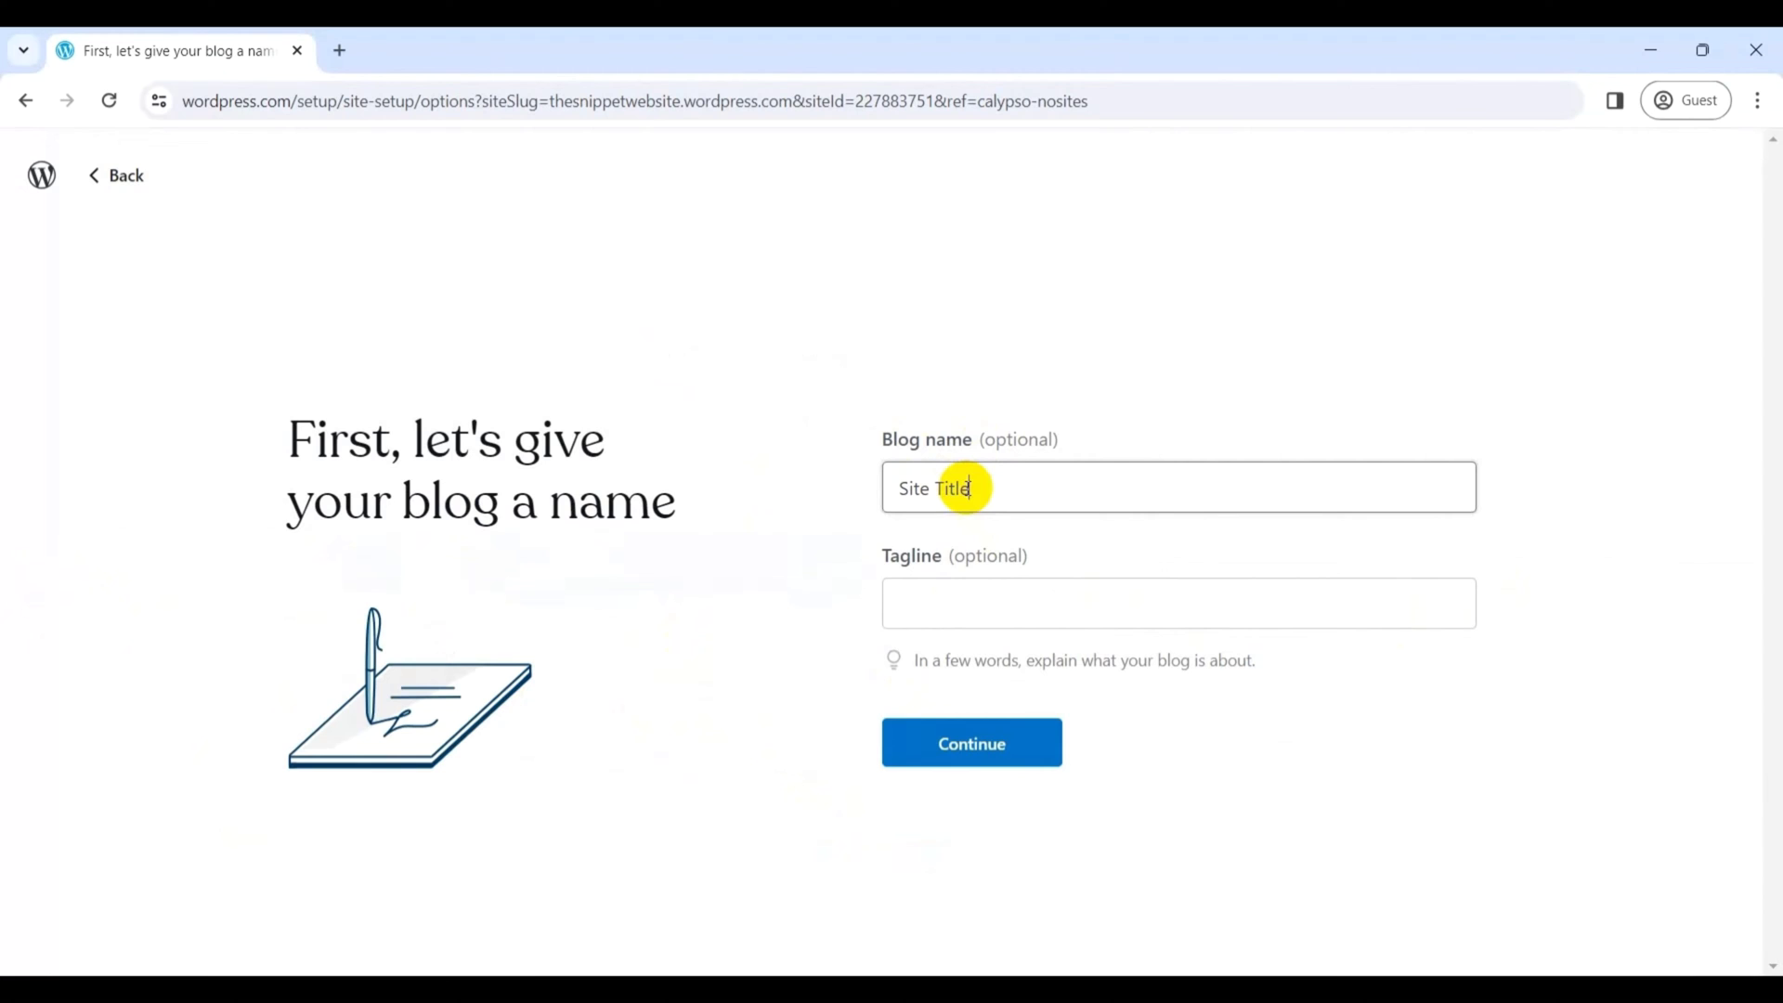
left_click_drag(973, 489, 862, 492)
type("Example Website")
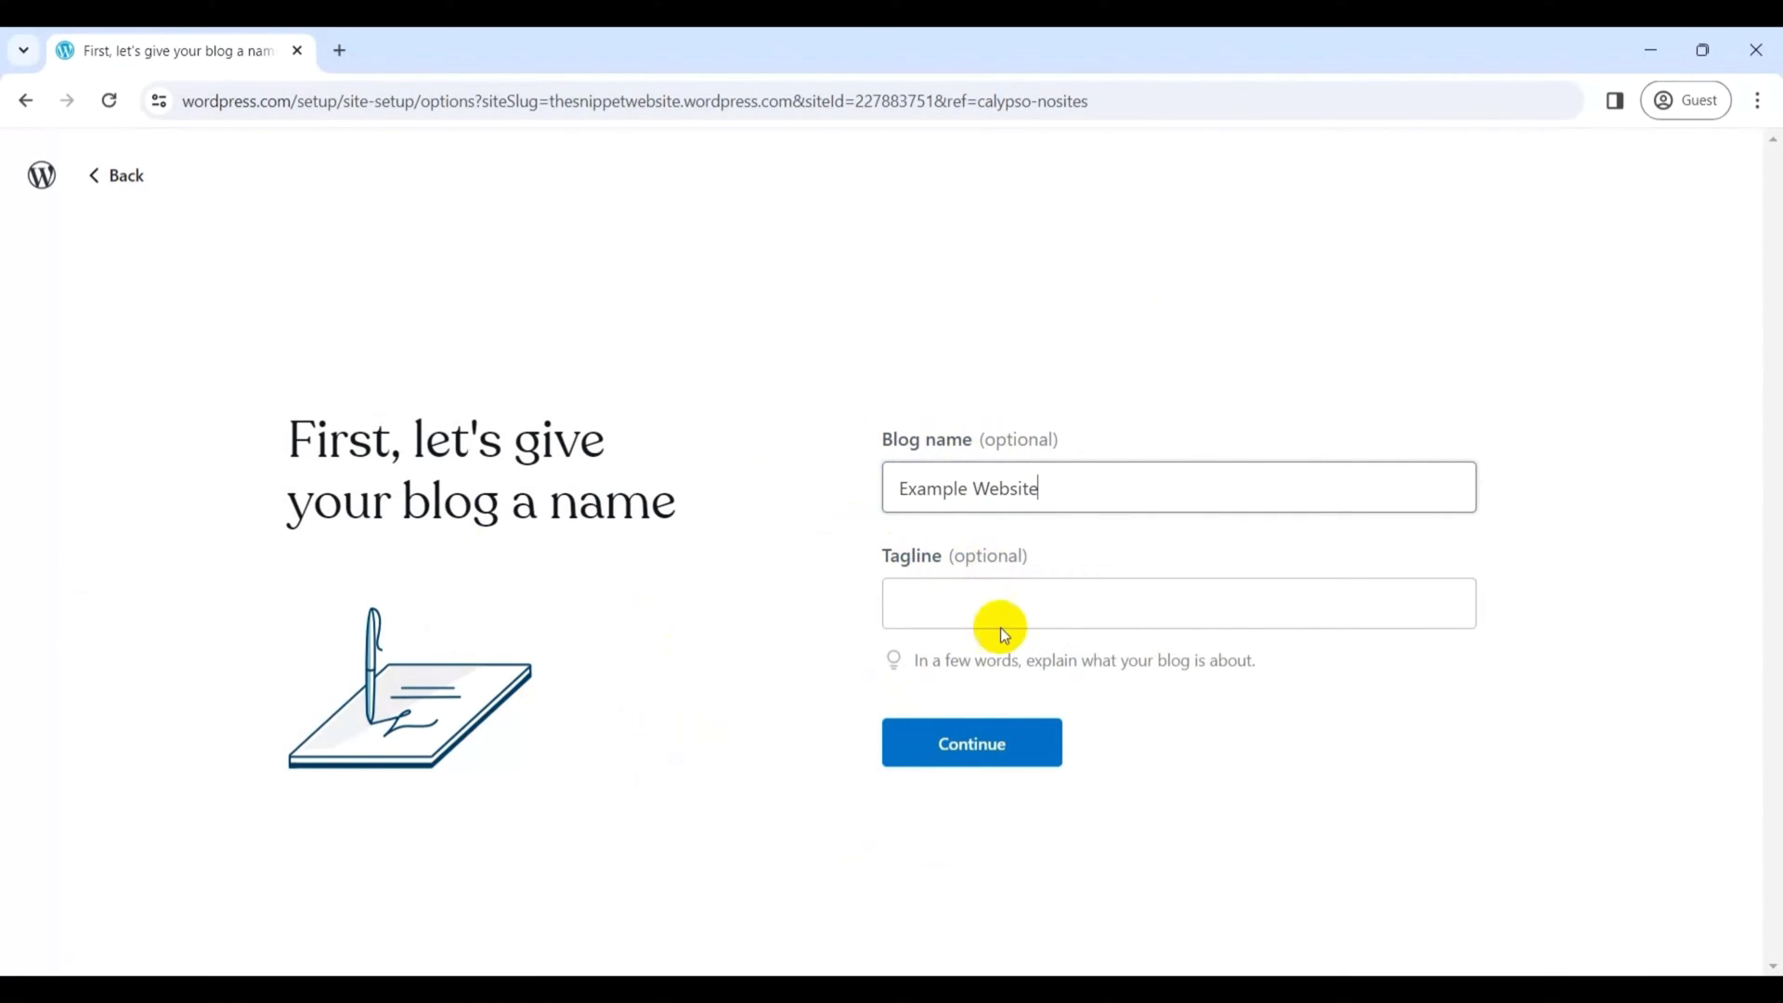
left_click(1003, 763)
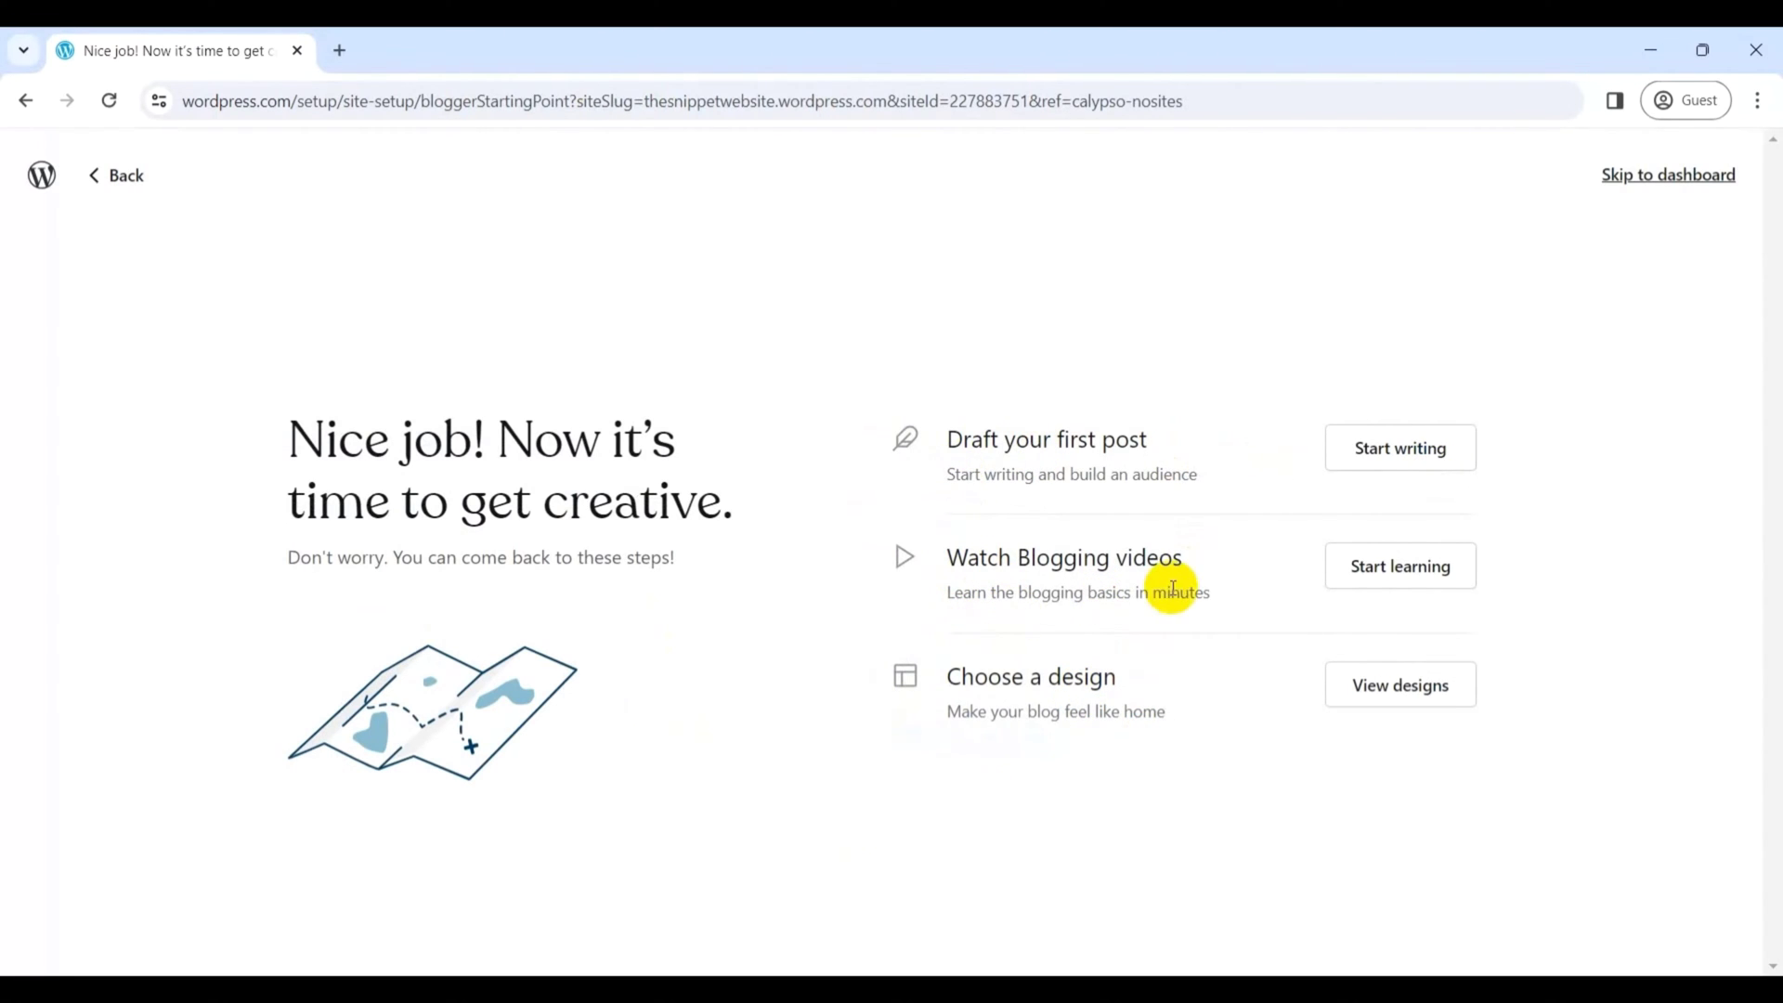
- Pick the Bibliophile theme from the blog designs and continue to the editor
left_click(1435, 694)
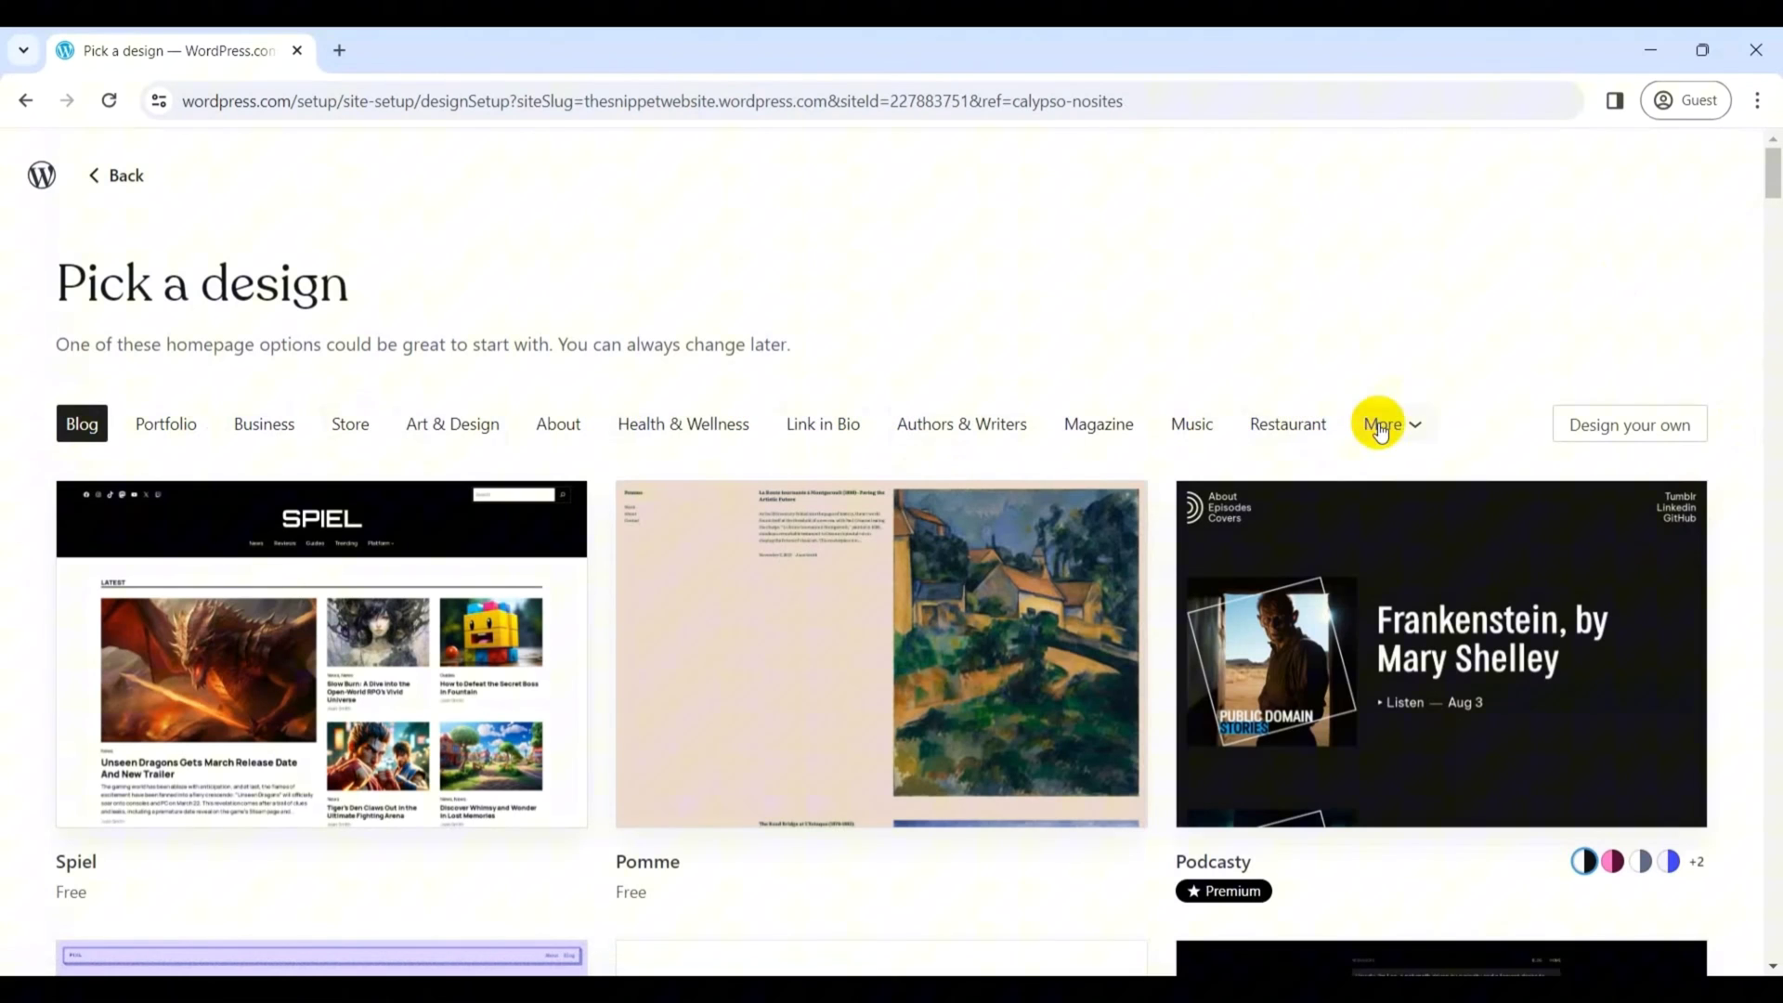
left_click_drag(1772, 177, 1771, 358)
left_click(816, 351)
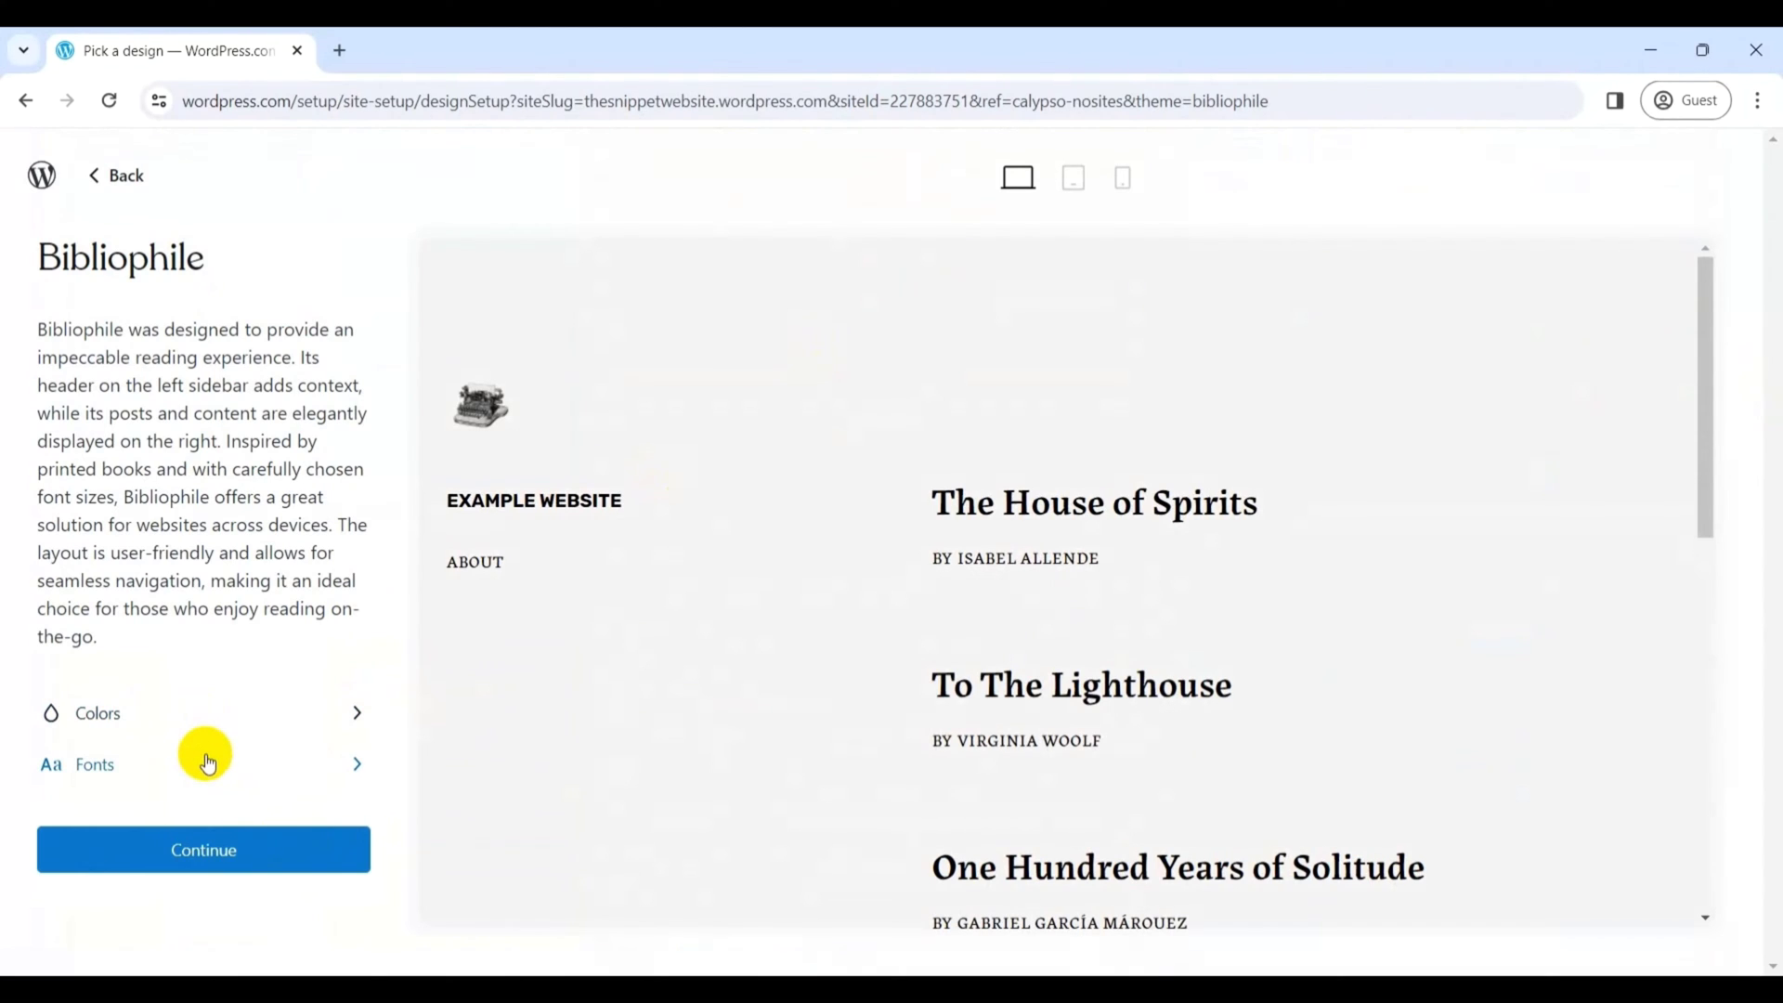
left_click(223, 851)
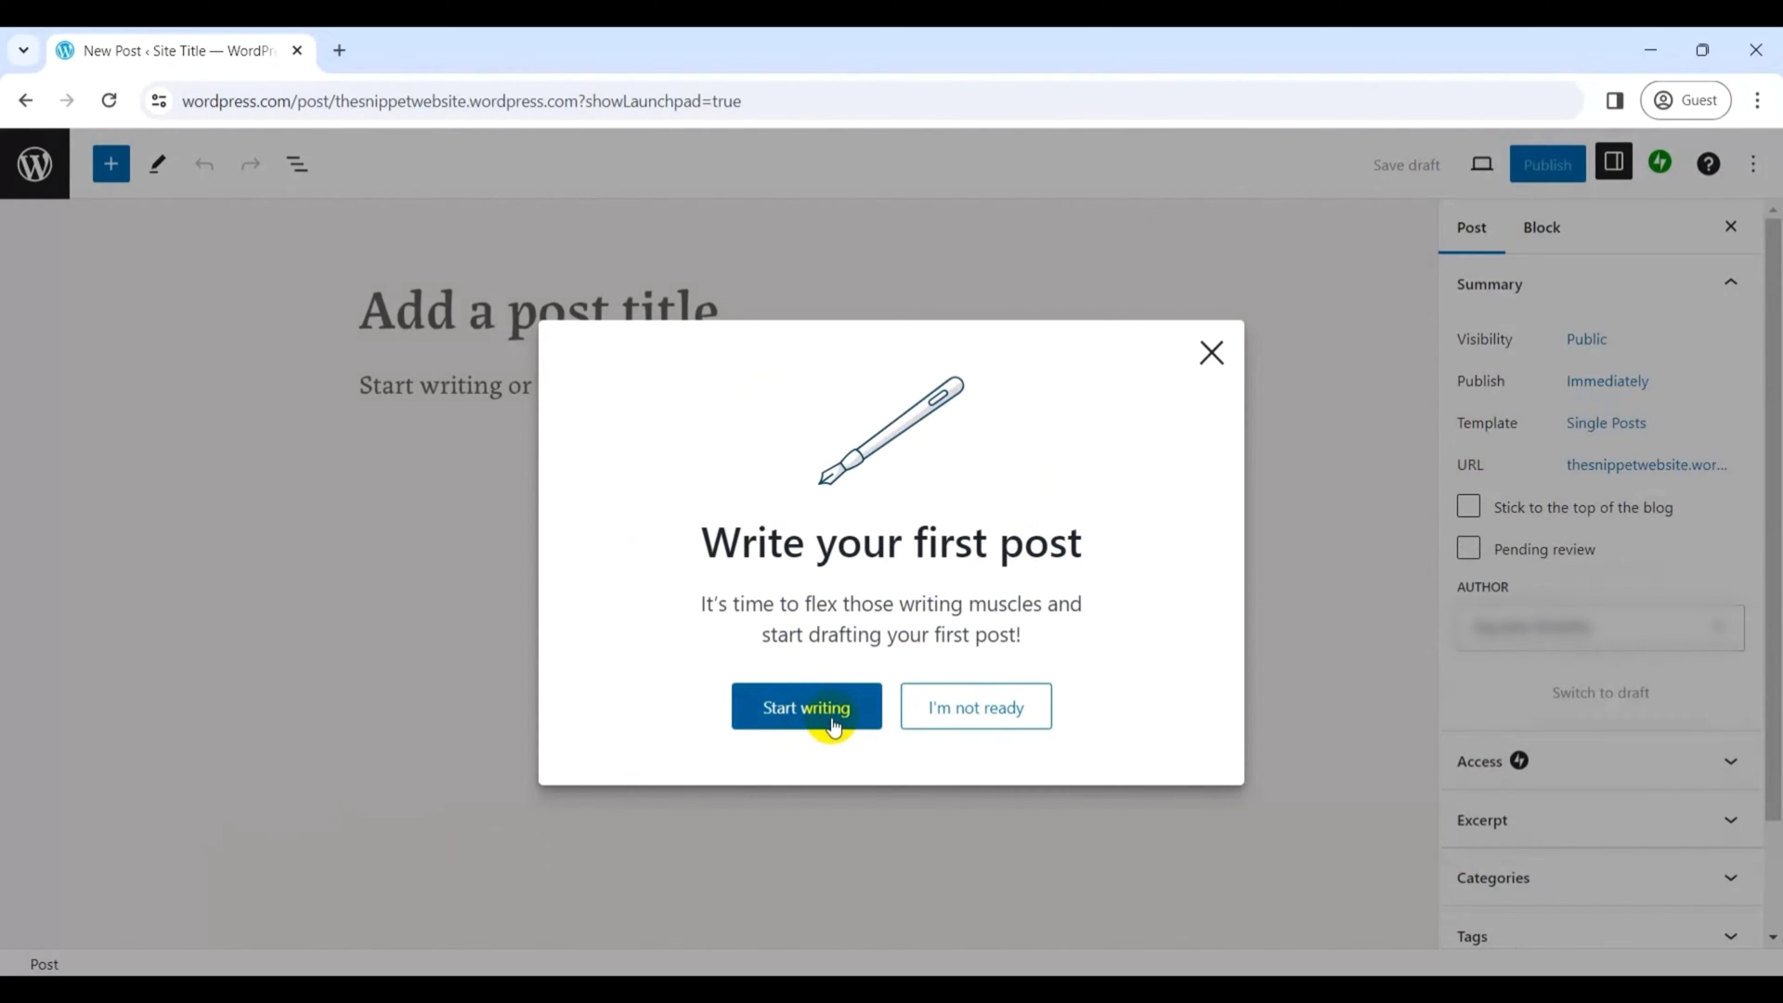
- Decline the first-post prompt with I'm not ready to reach the Example Website dashboard
left_click(974, 708)
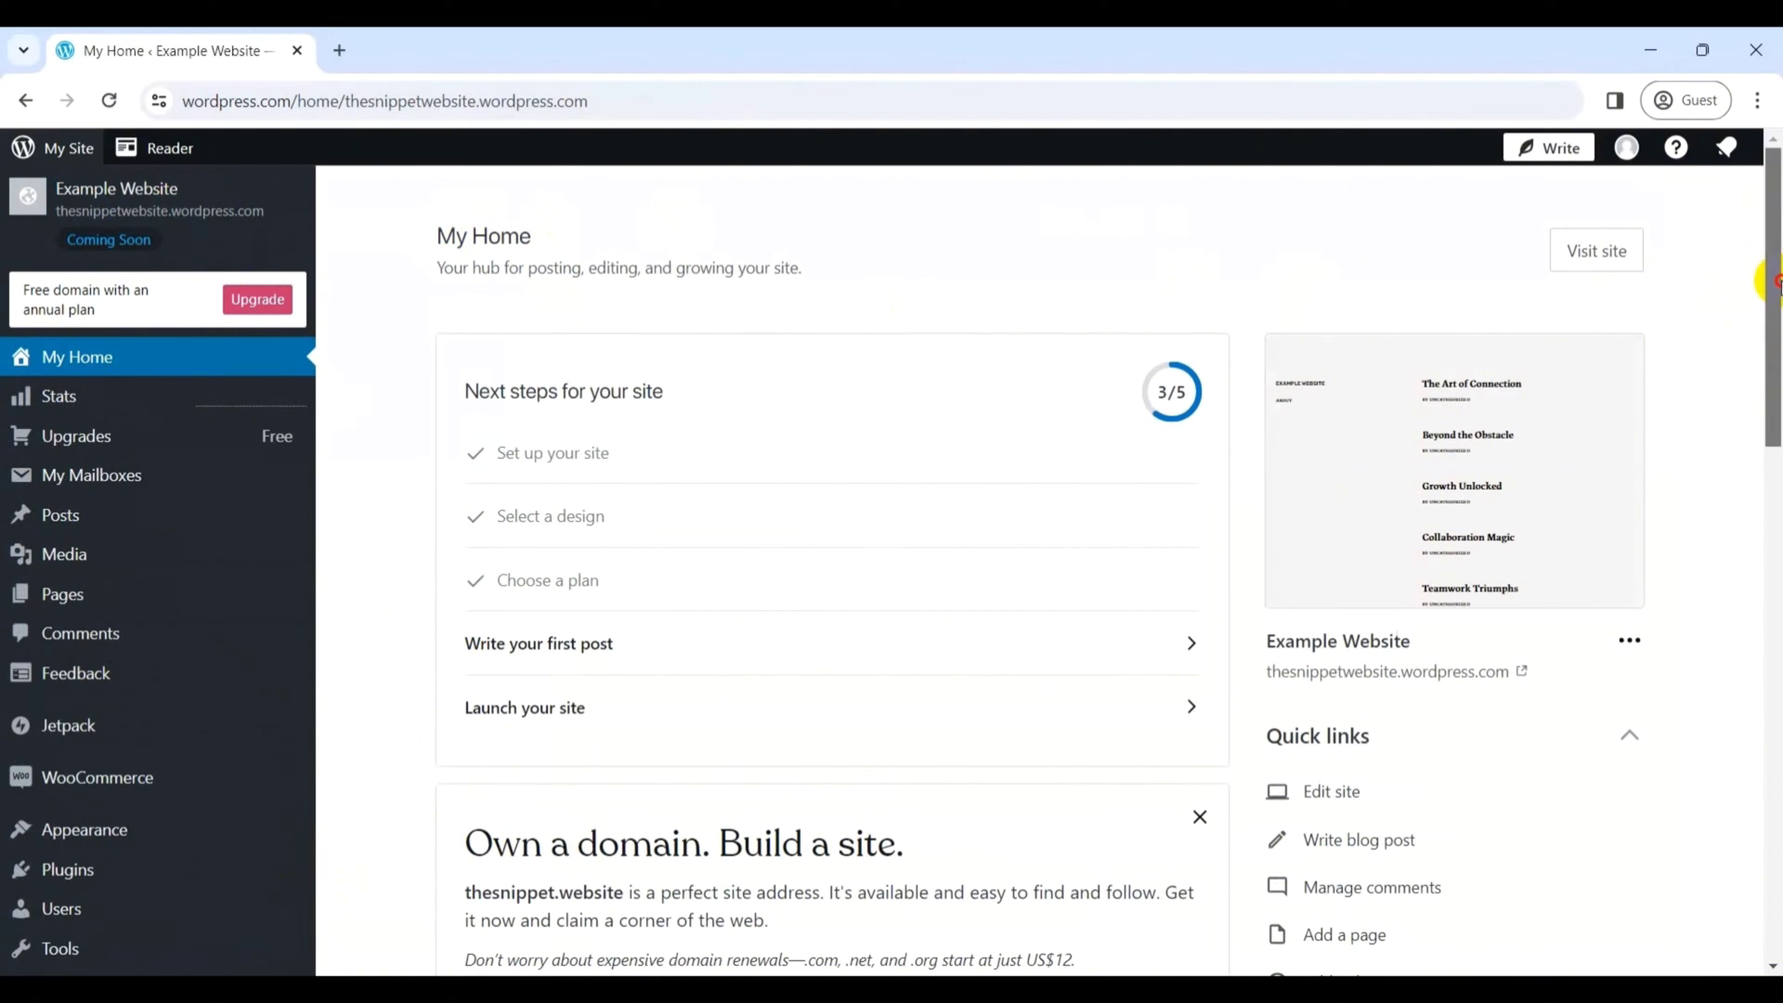
- Scroll down the Example Website My Home dashboard
left_click_drag(1772, 281, 1776, 558)
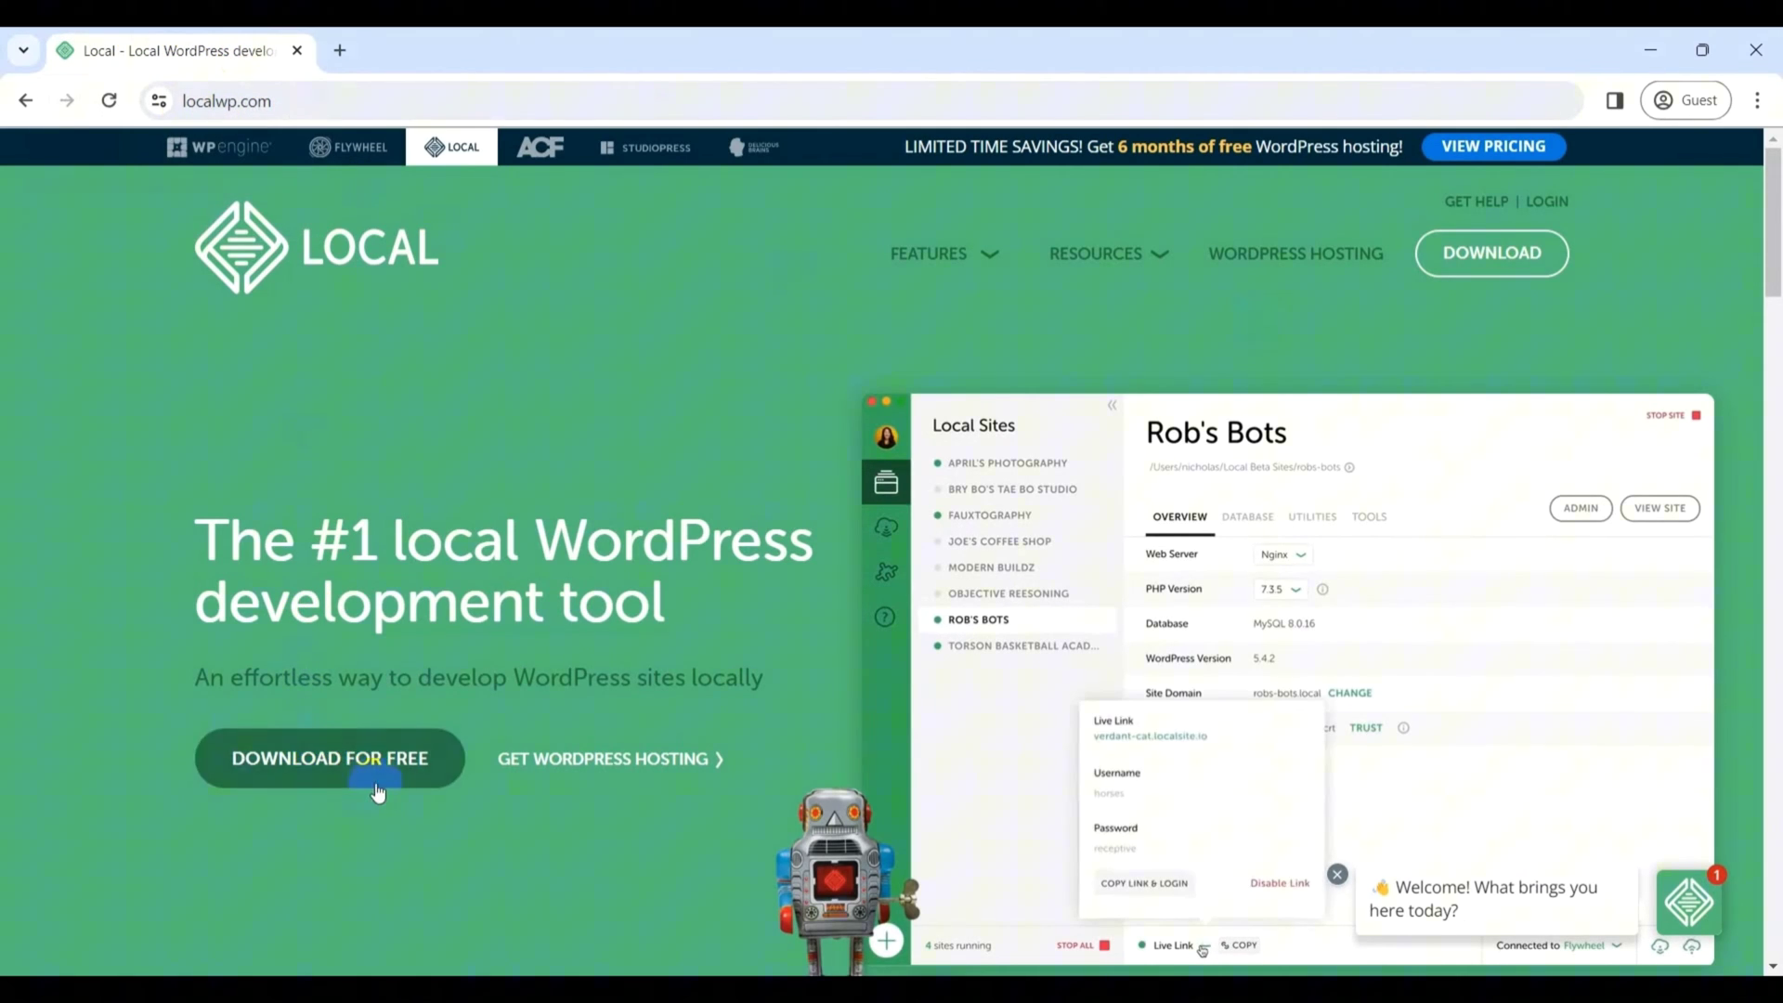
- Request Local's free Windows download, entering first and last name with organization type Other
left_click(408, 766)
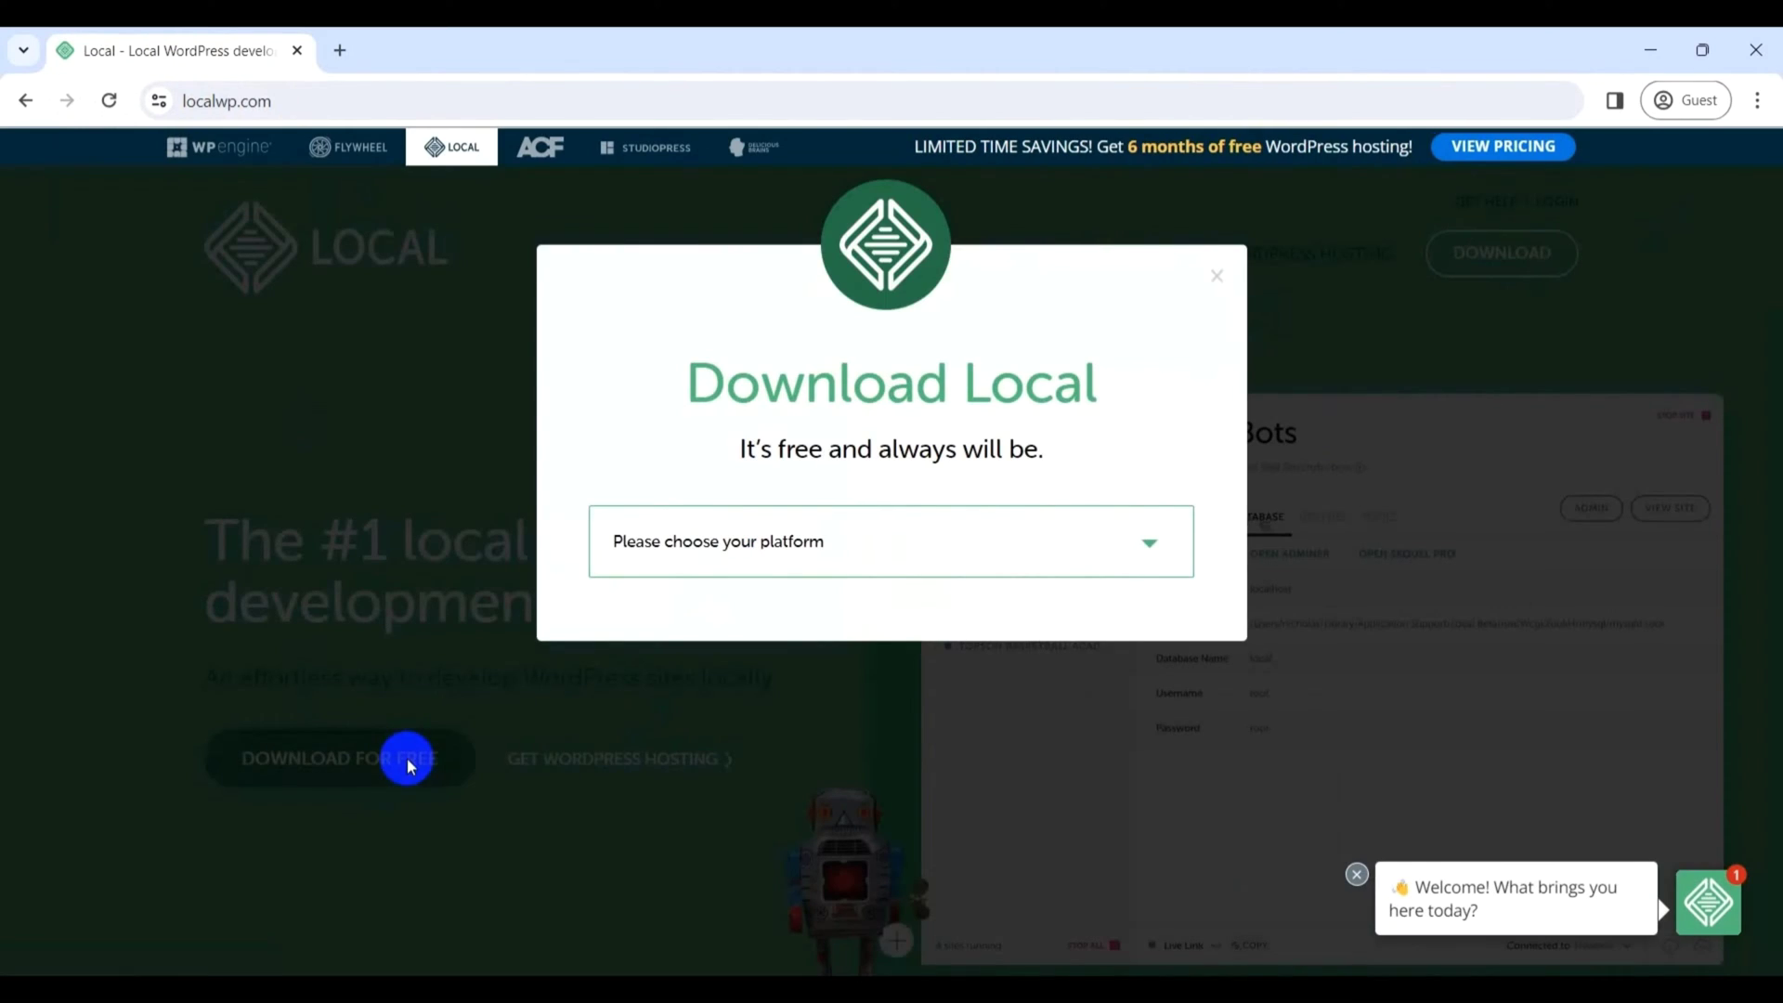
left_click(1150, 545)
left_click(765, 657)
scroll(1769, 557, "down", 1)
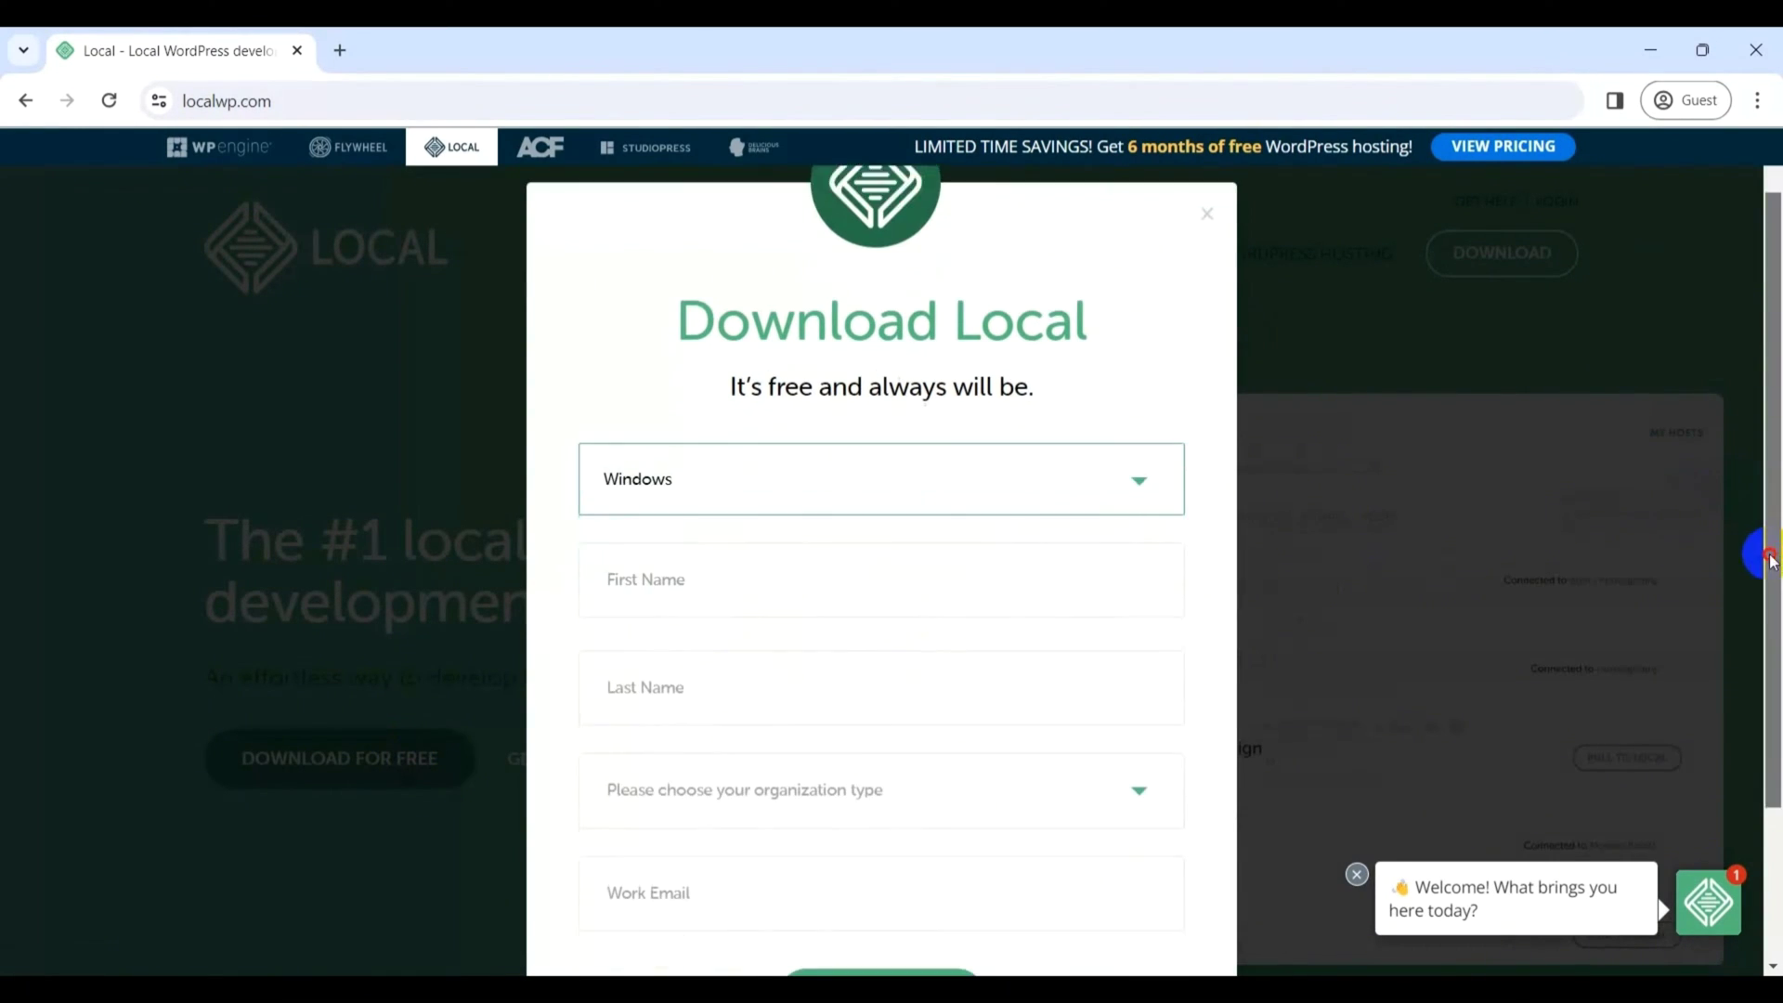
left_click(635, 520)
key("Tab")
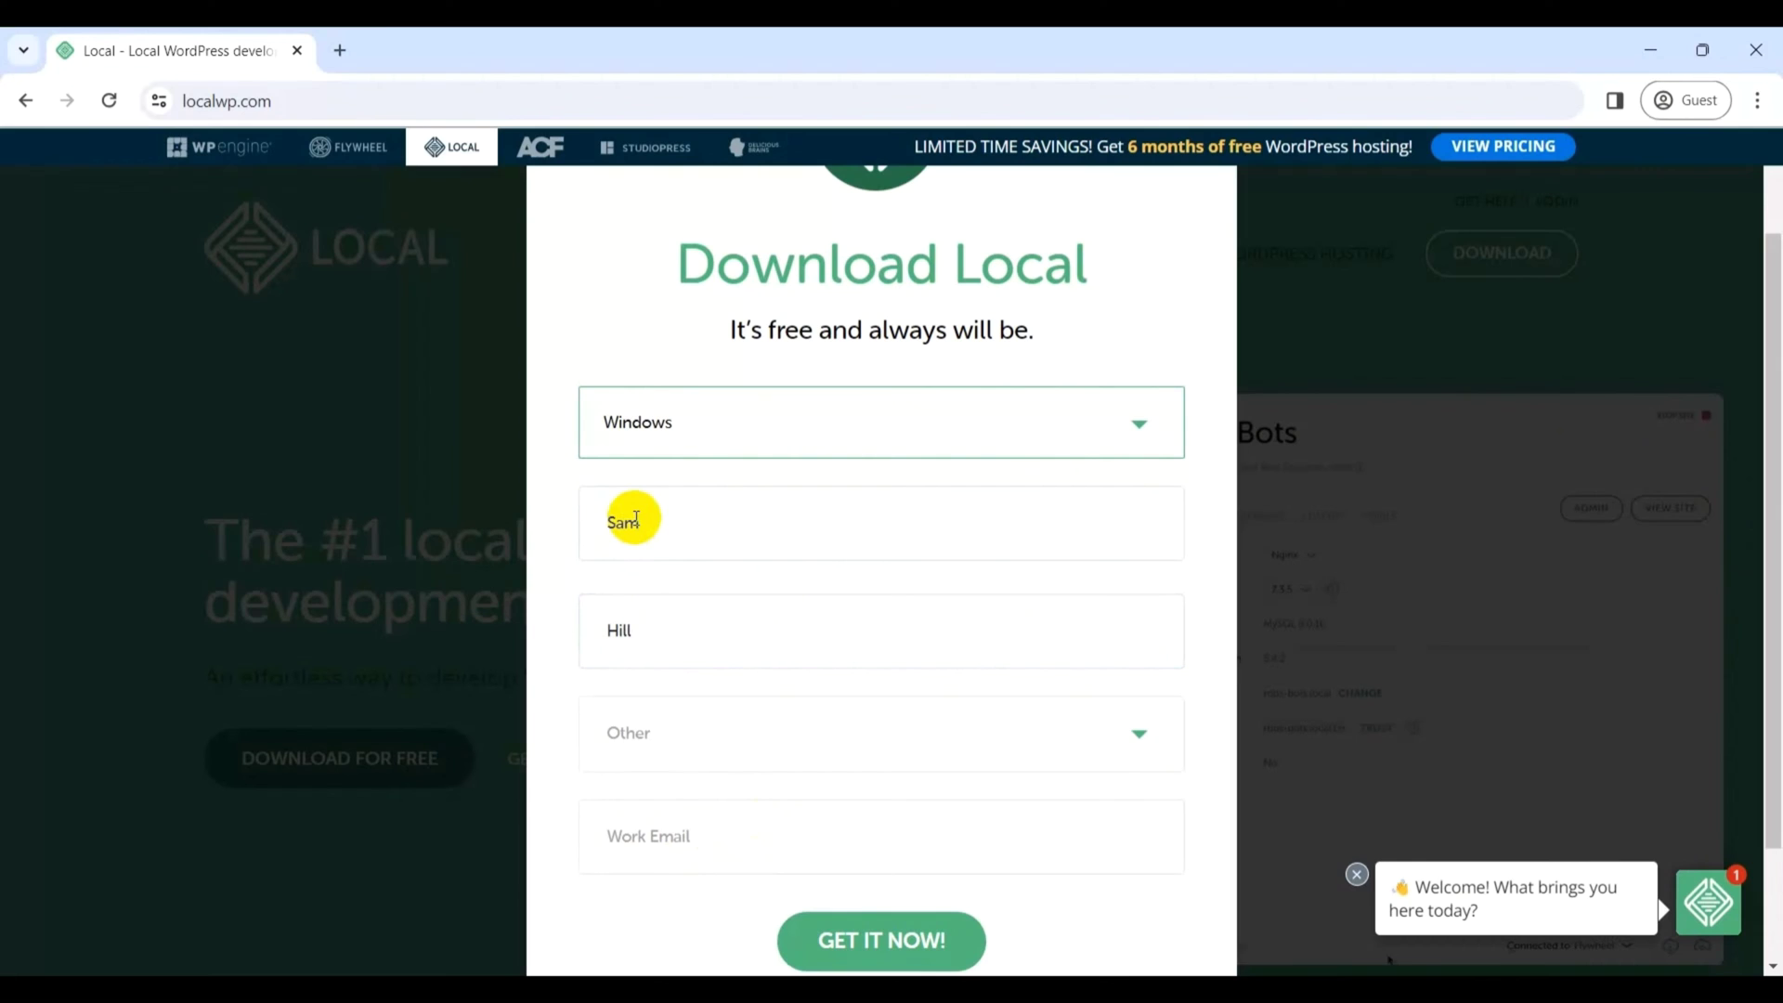
left_click(1134, 739)
left_click(1114, 845)
- Enter the work email, submit the form, and run the downloaded local-8.2.0-windows.exe installer
left_click(887, 837)
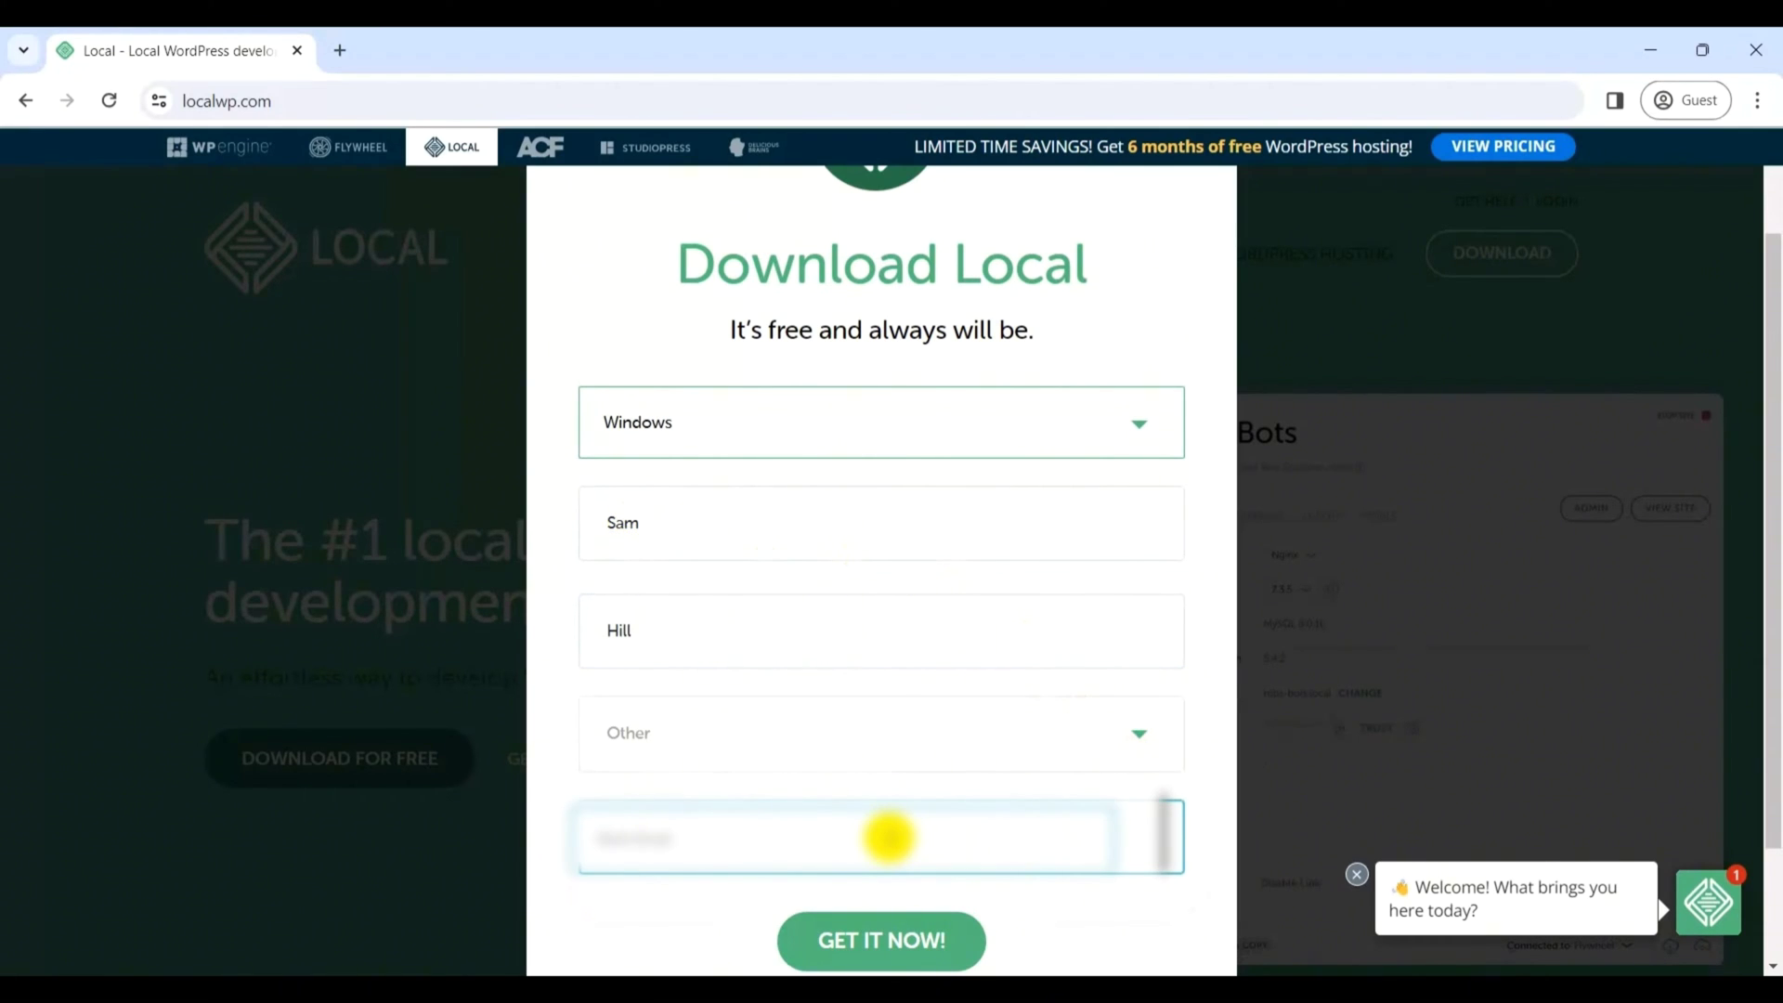
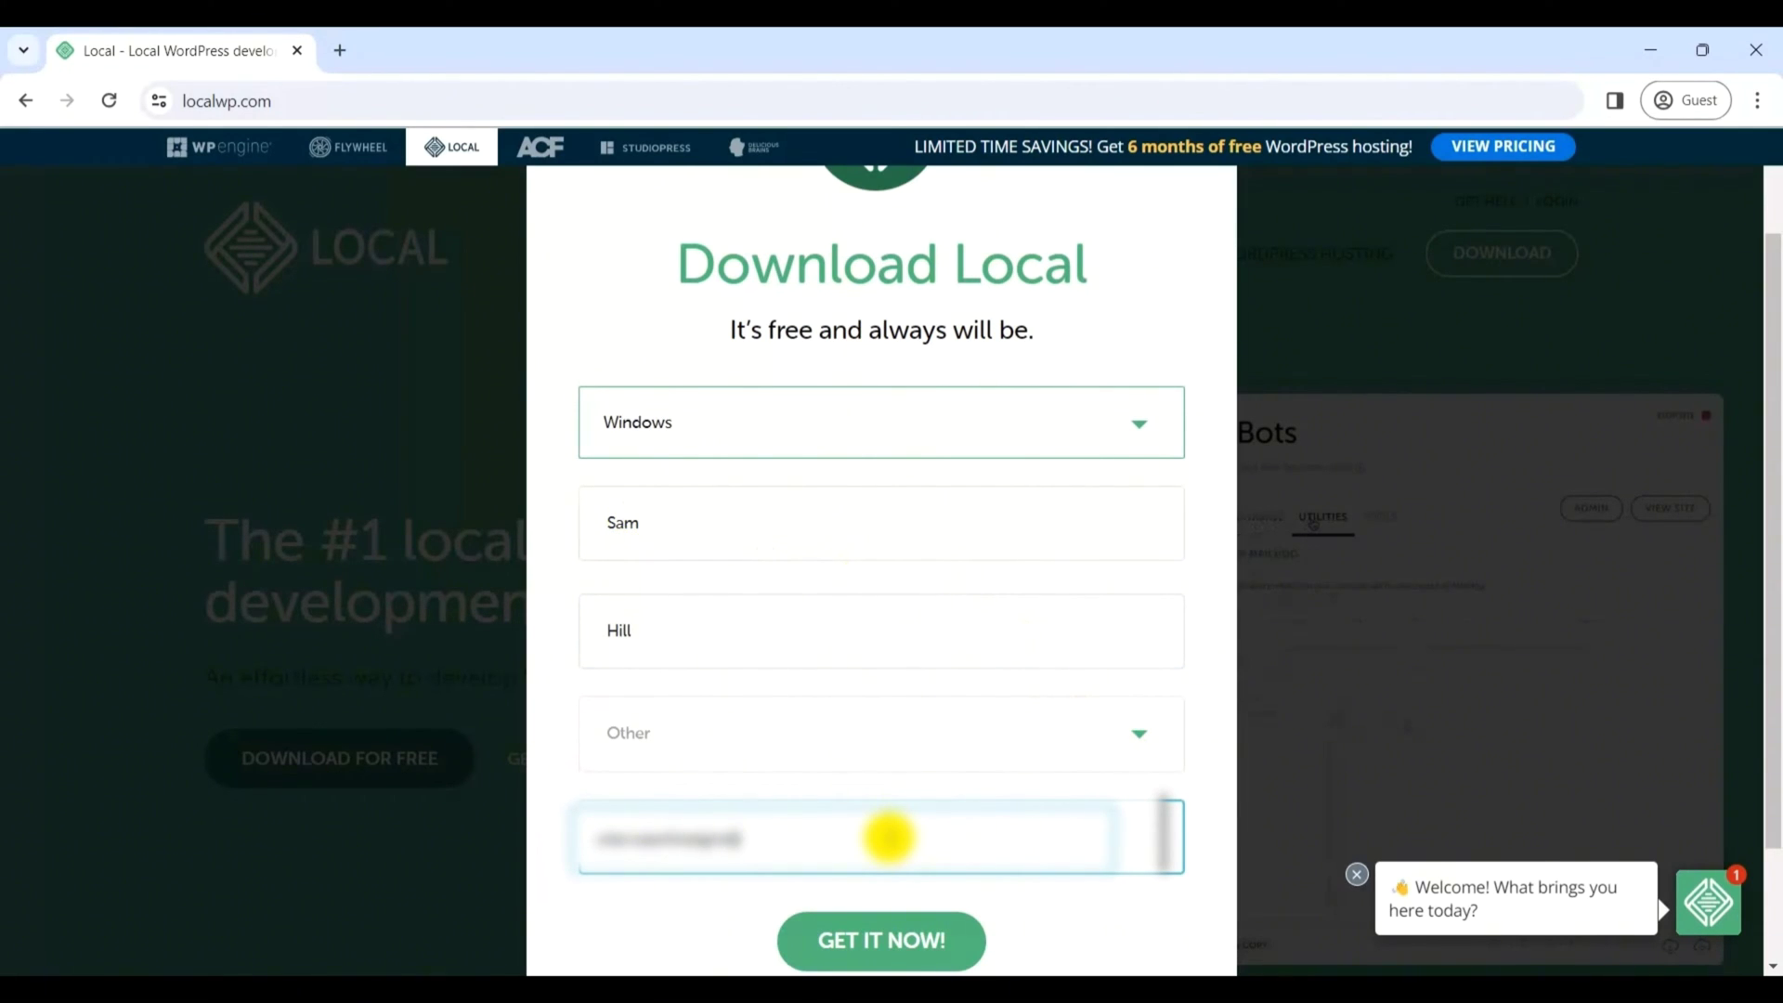
left_click(920, 933)
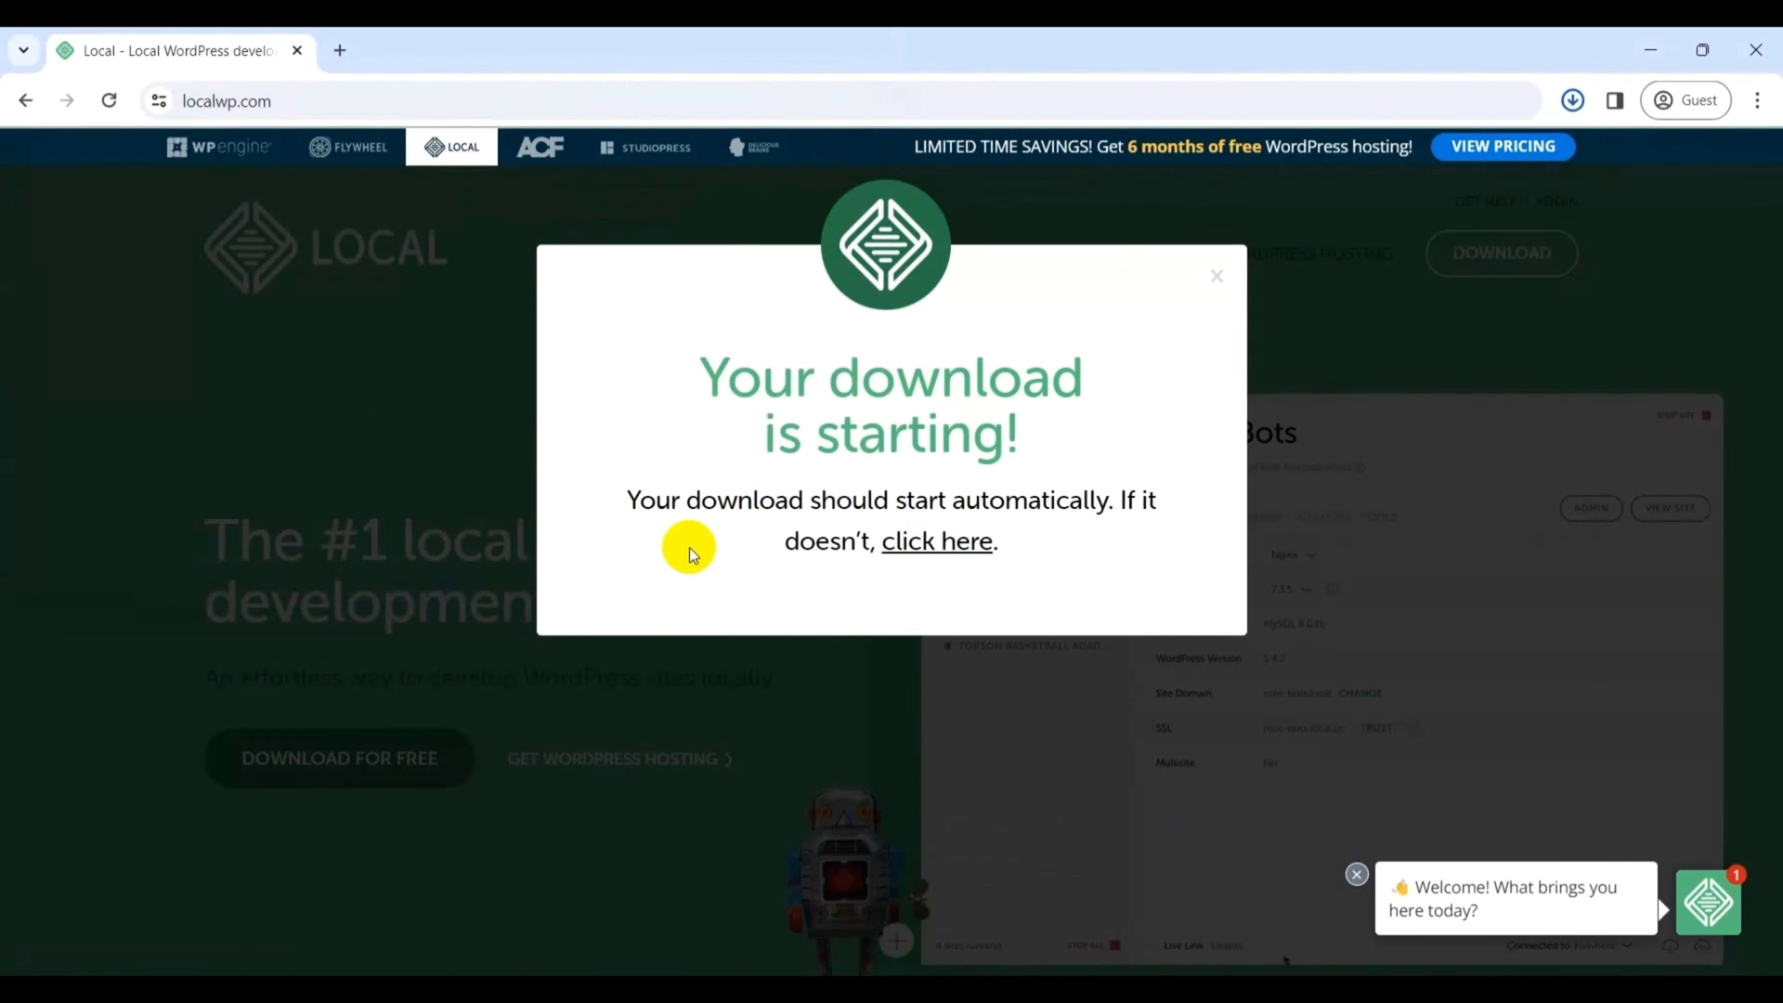
left_click(1572, 100)
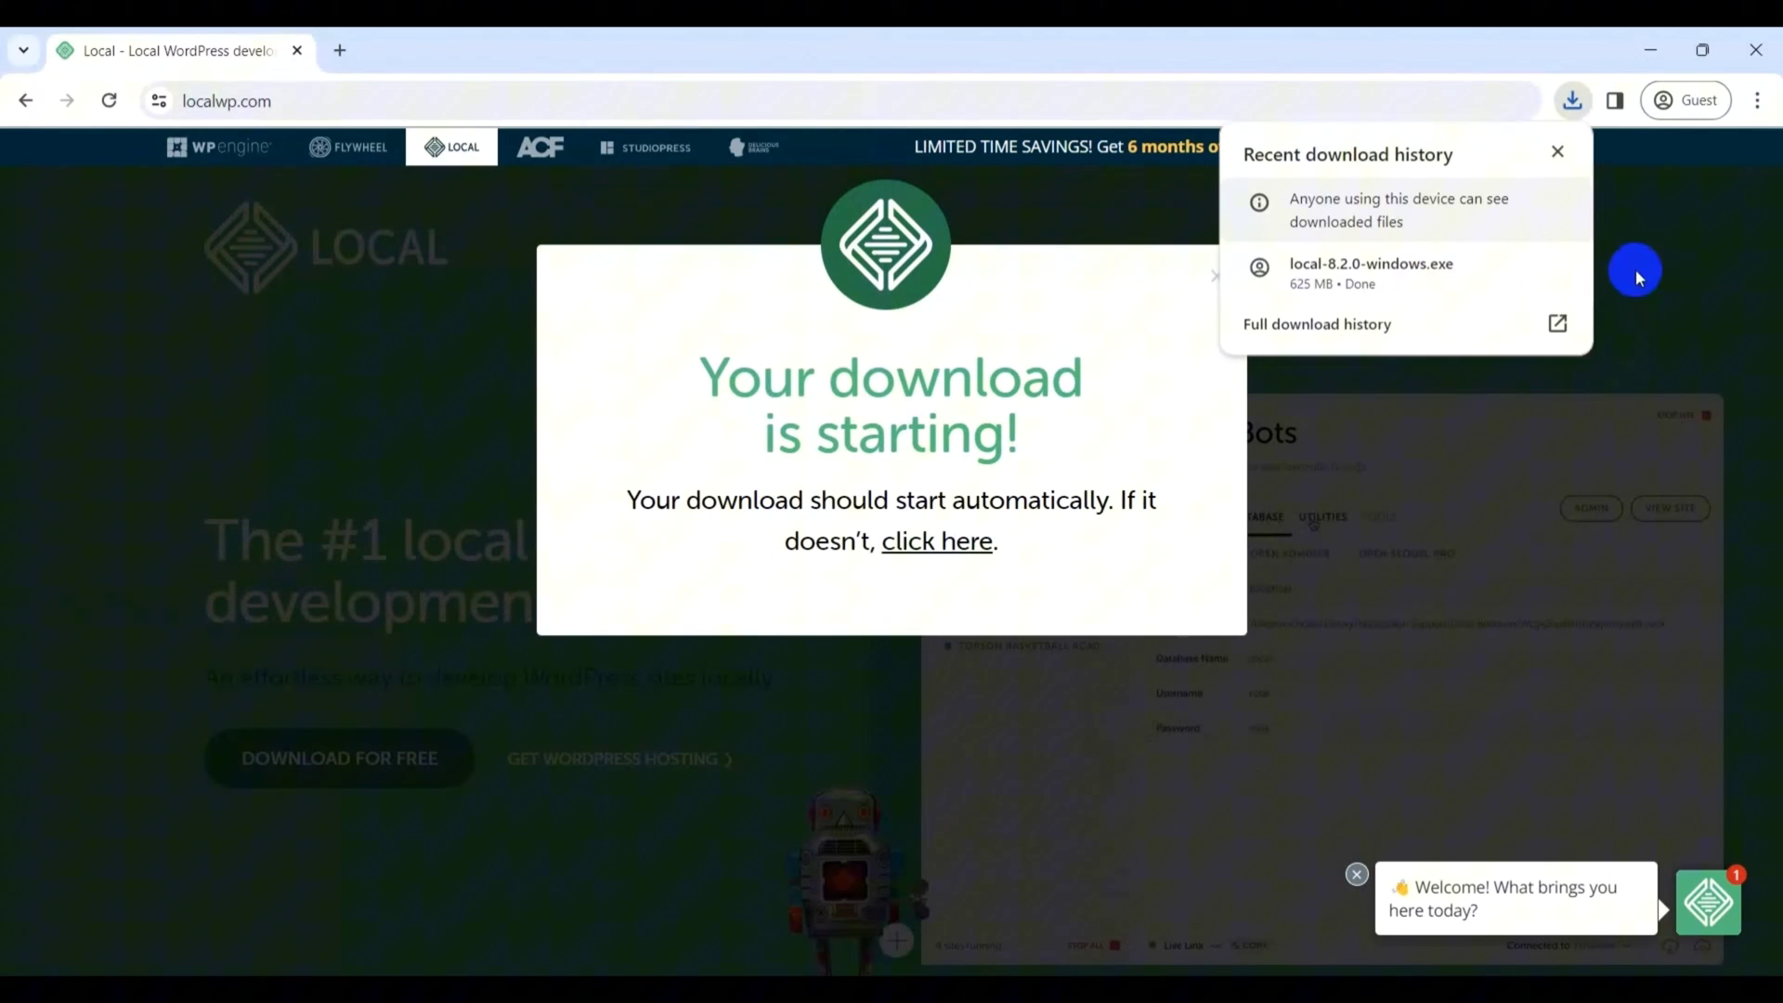
left_click(1424, 293)
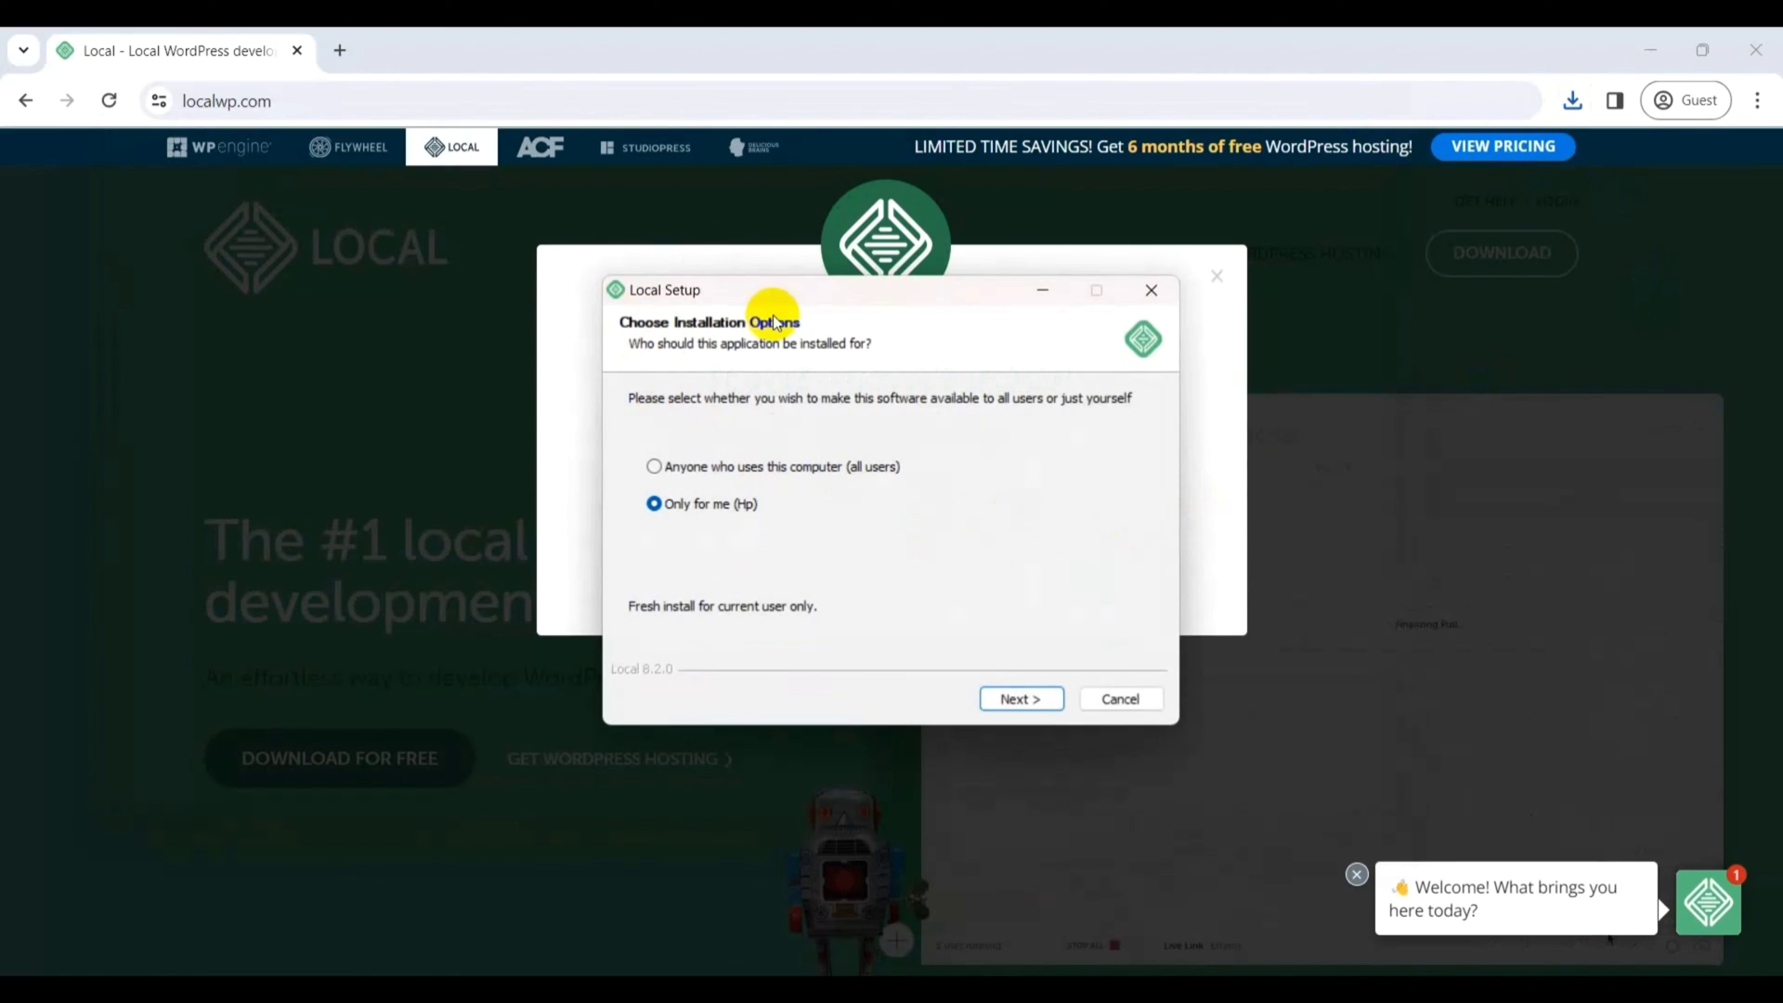
- Install Local for the current user only in the default folder, then launch it
left_click(1016, 700)
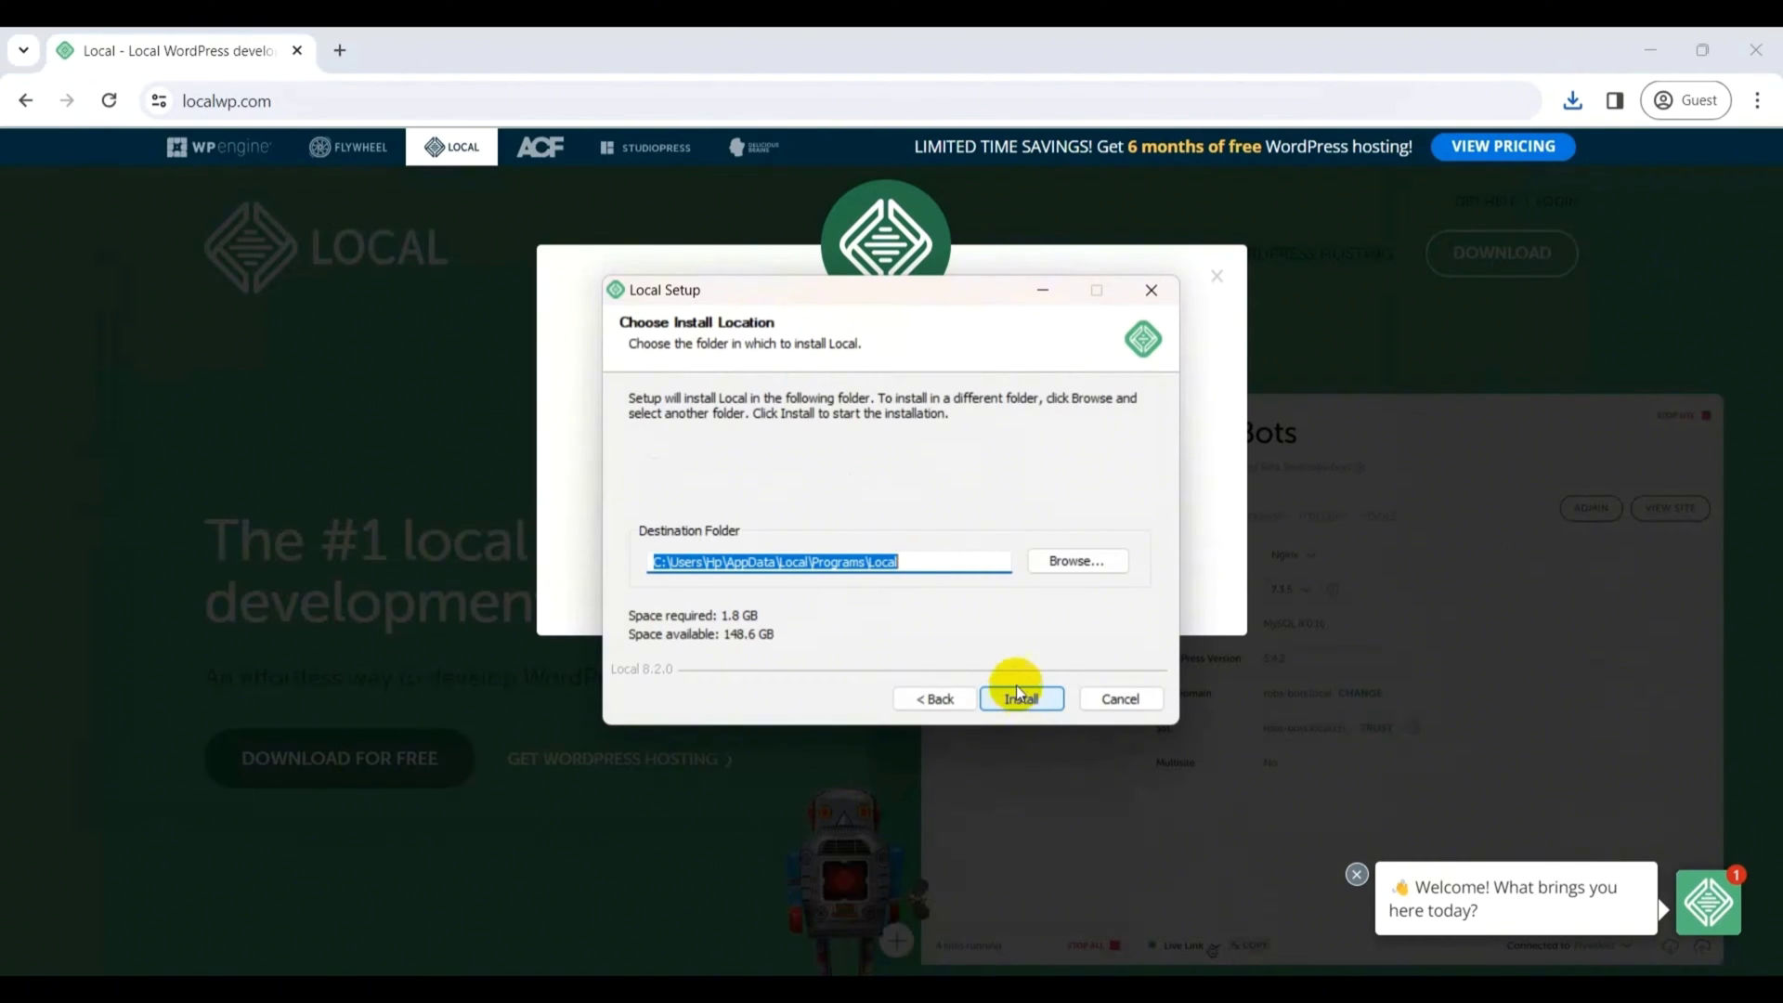
left_click(1028, 699)
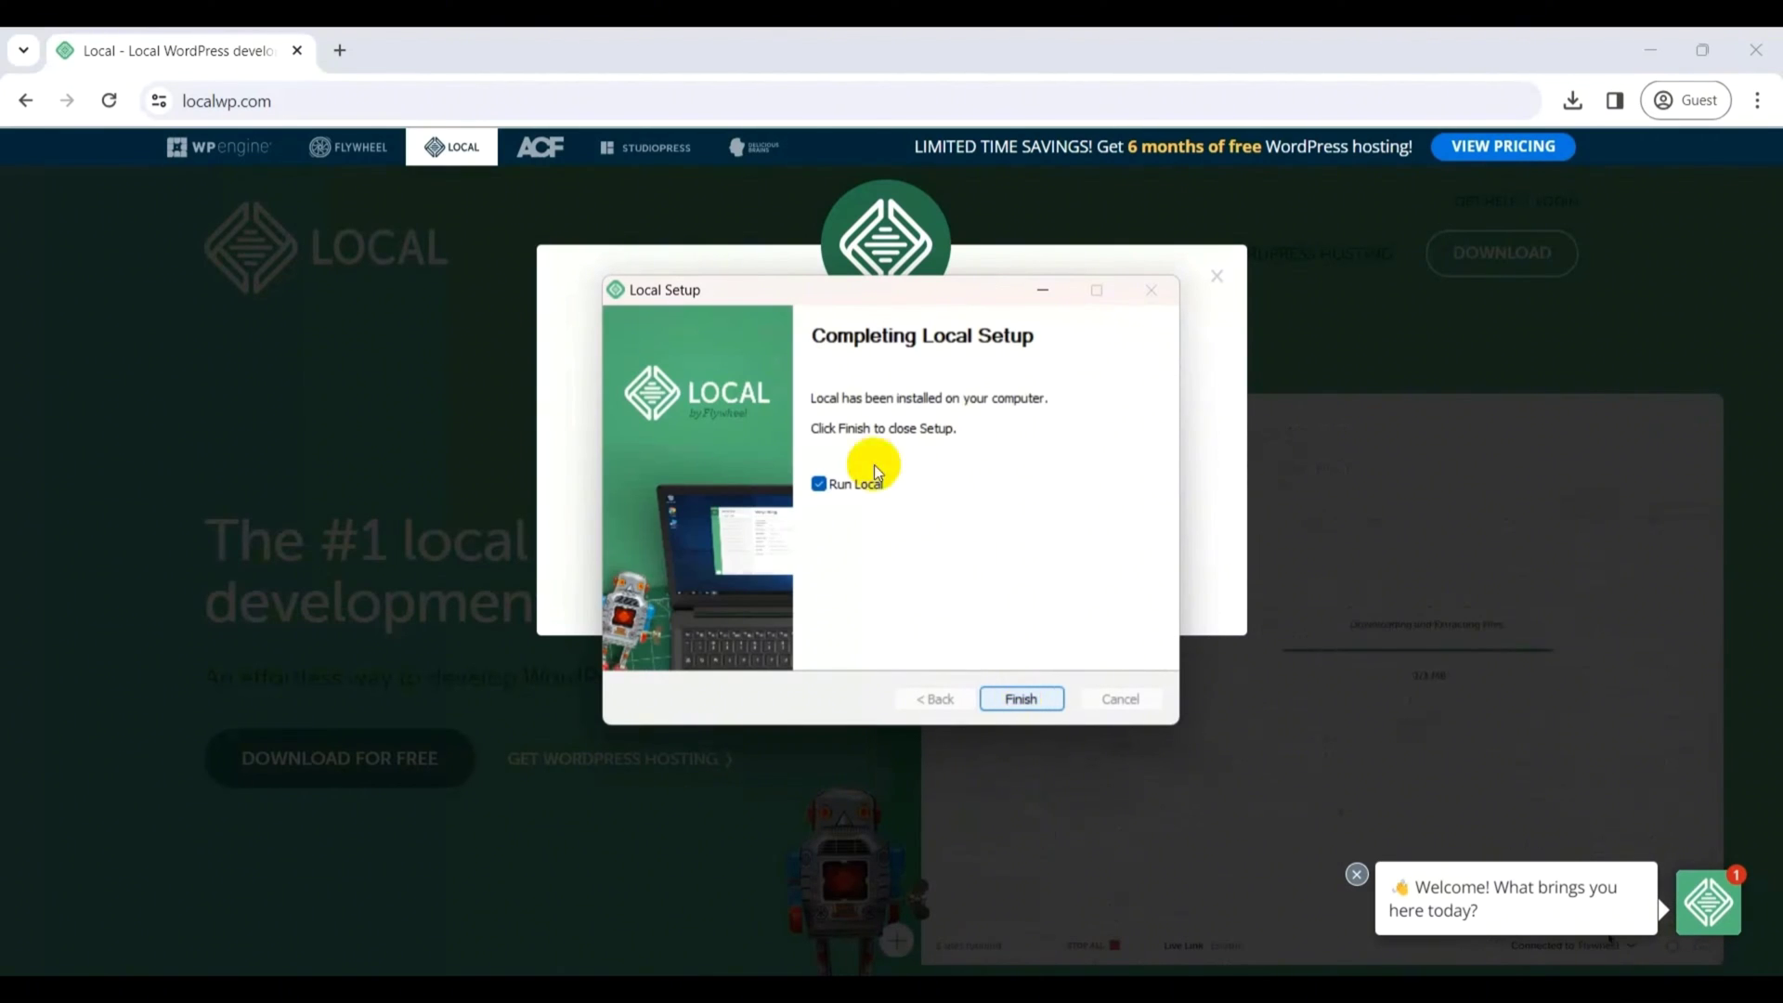
left_click(1023, 701)
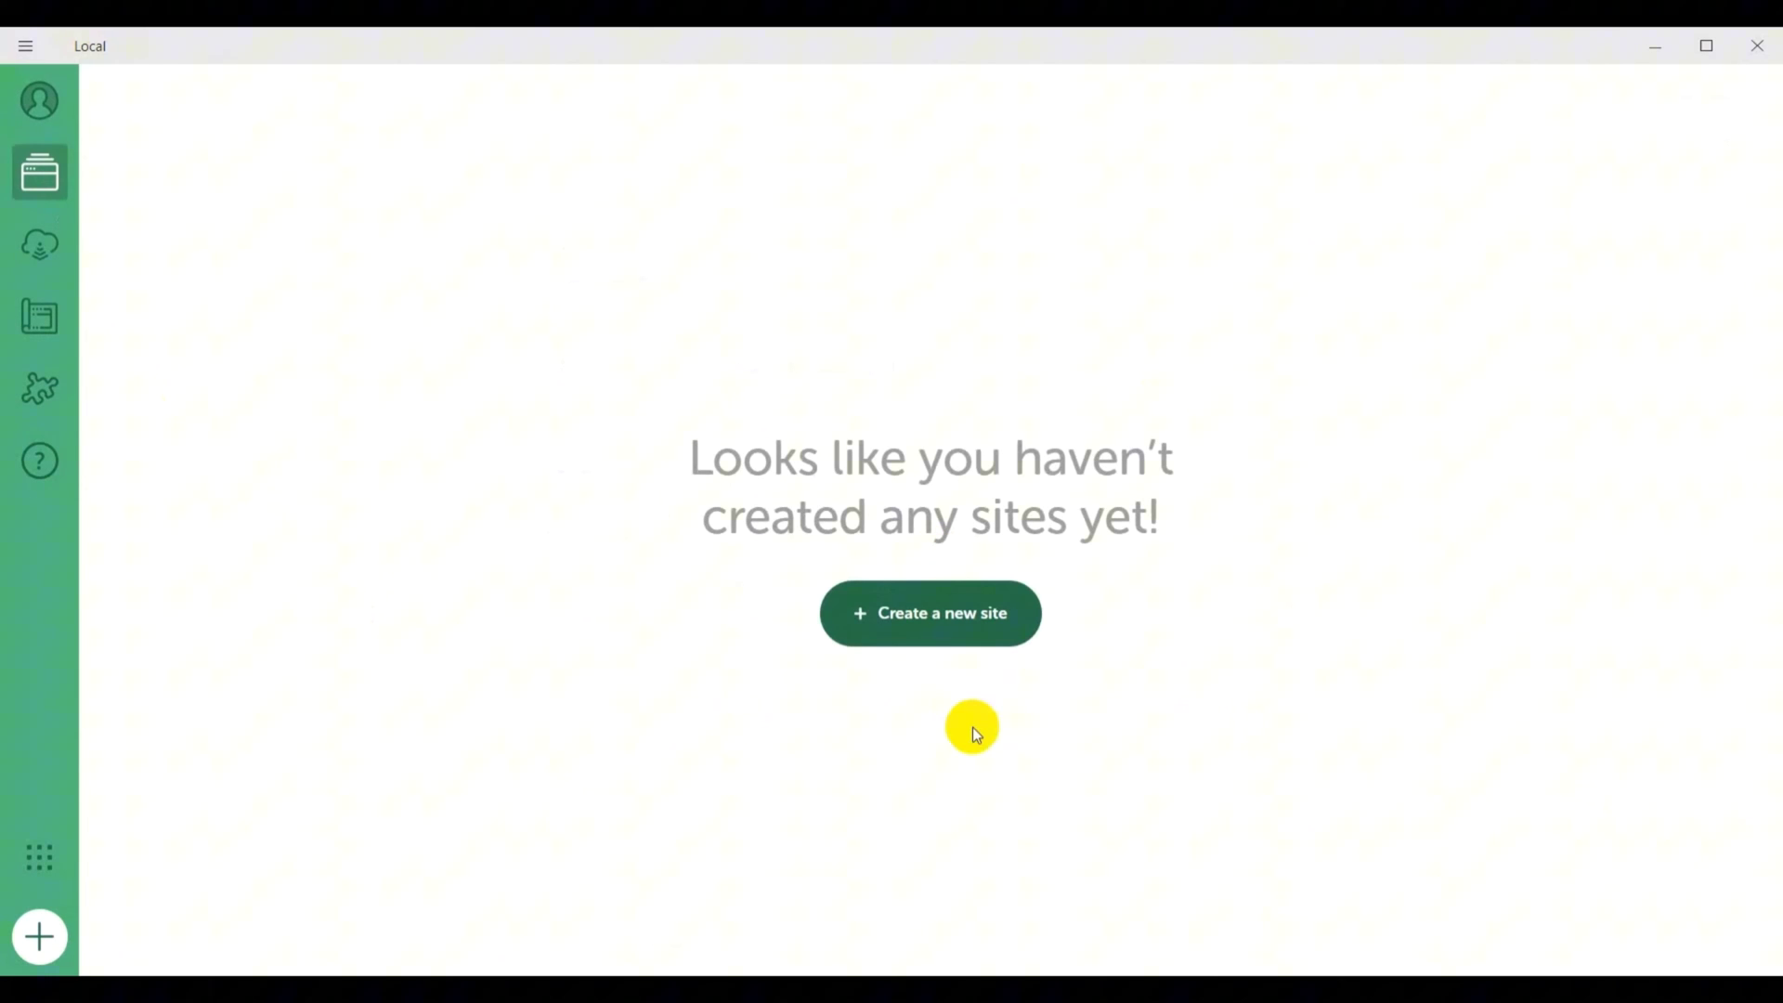
- Add a new Local site 'Example Website' with the Preferred environment and WordPress user admin plus a password
left_click(922, 635)
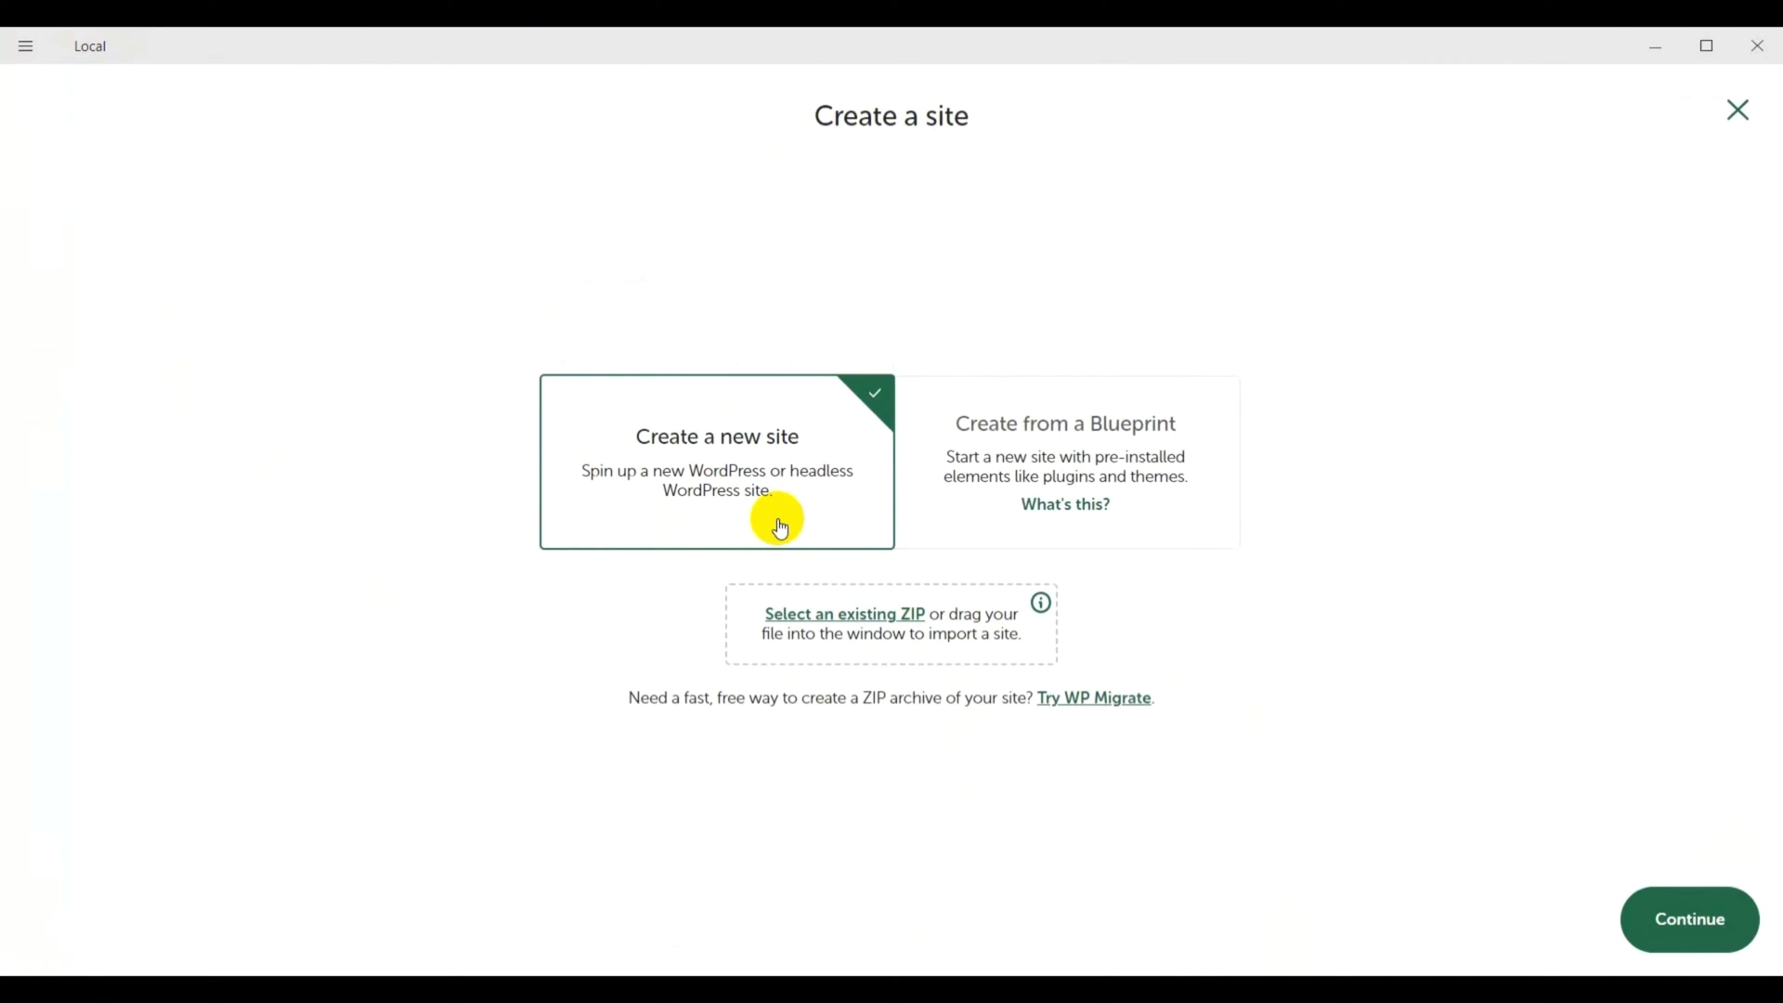
left_click(1681, 946)
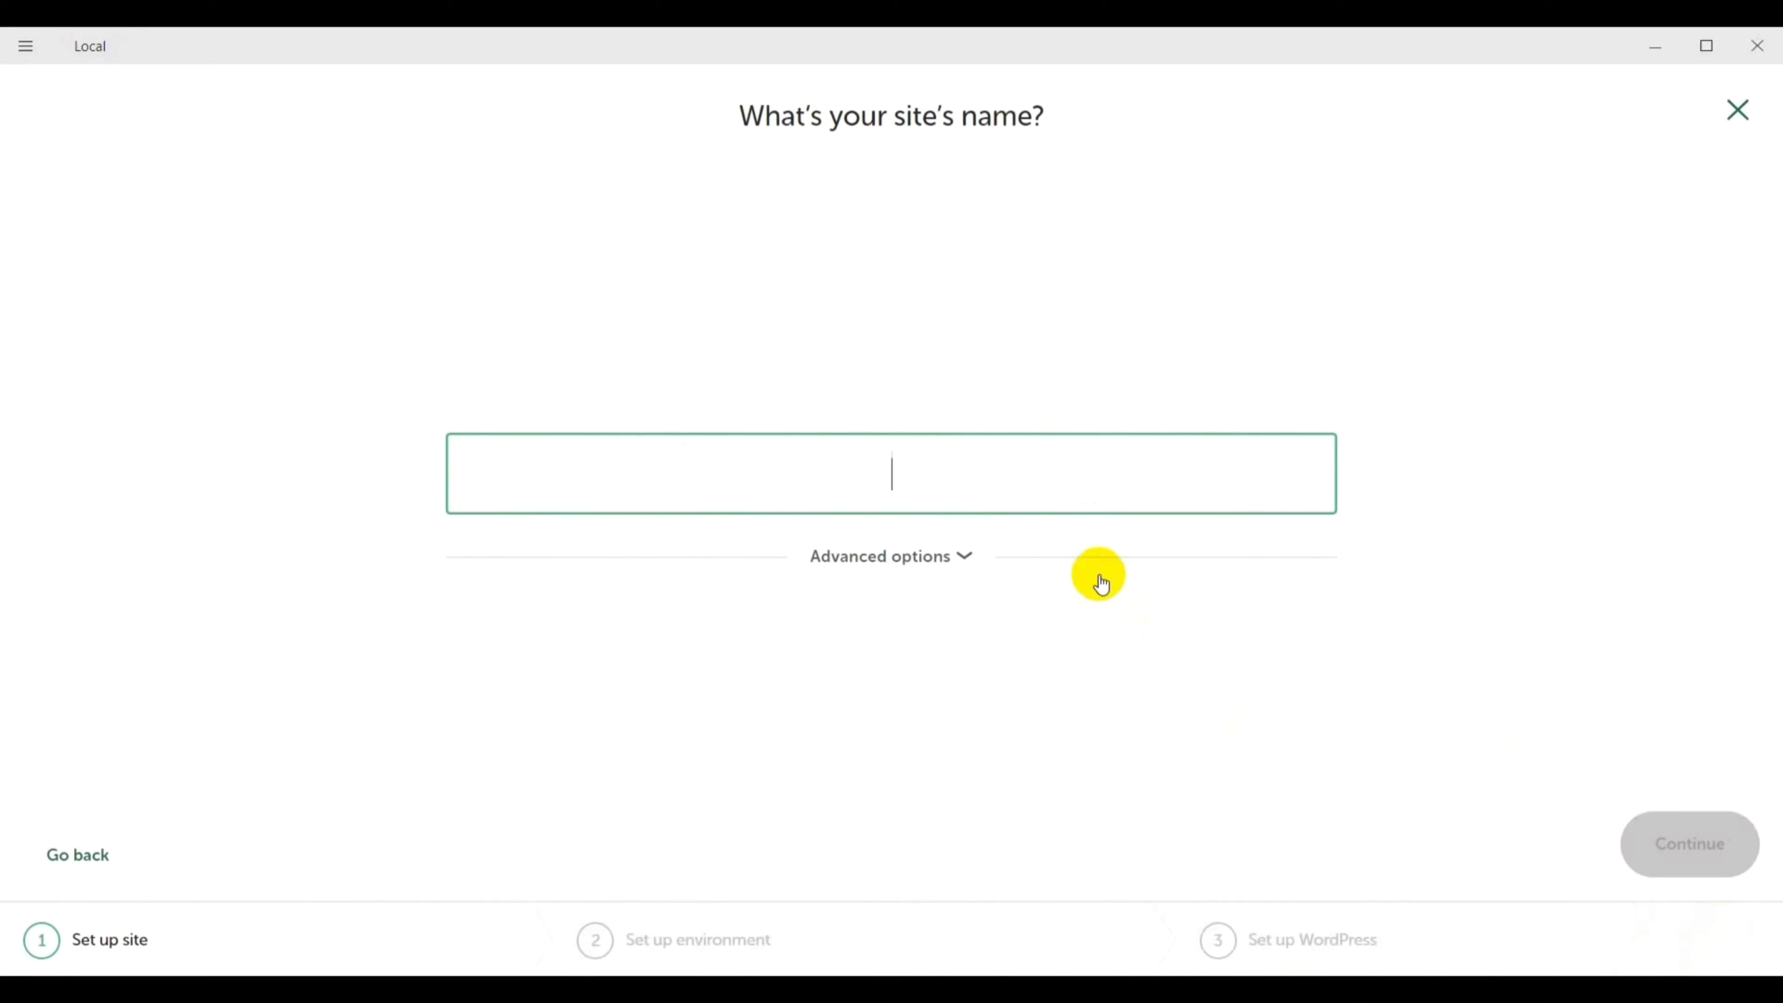
type("E")
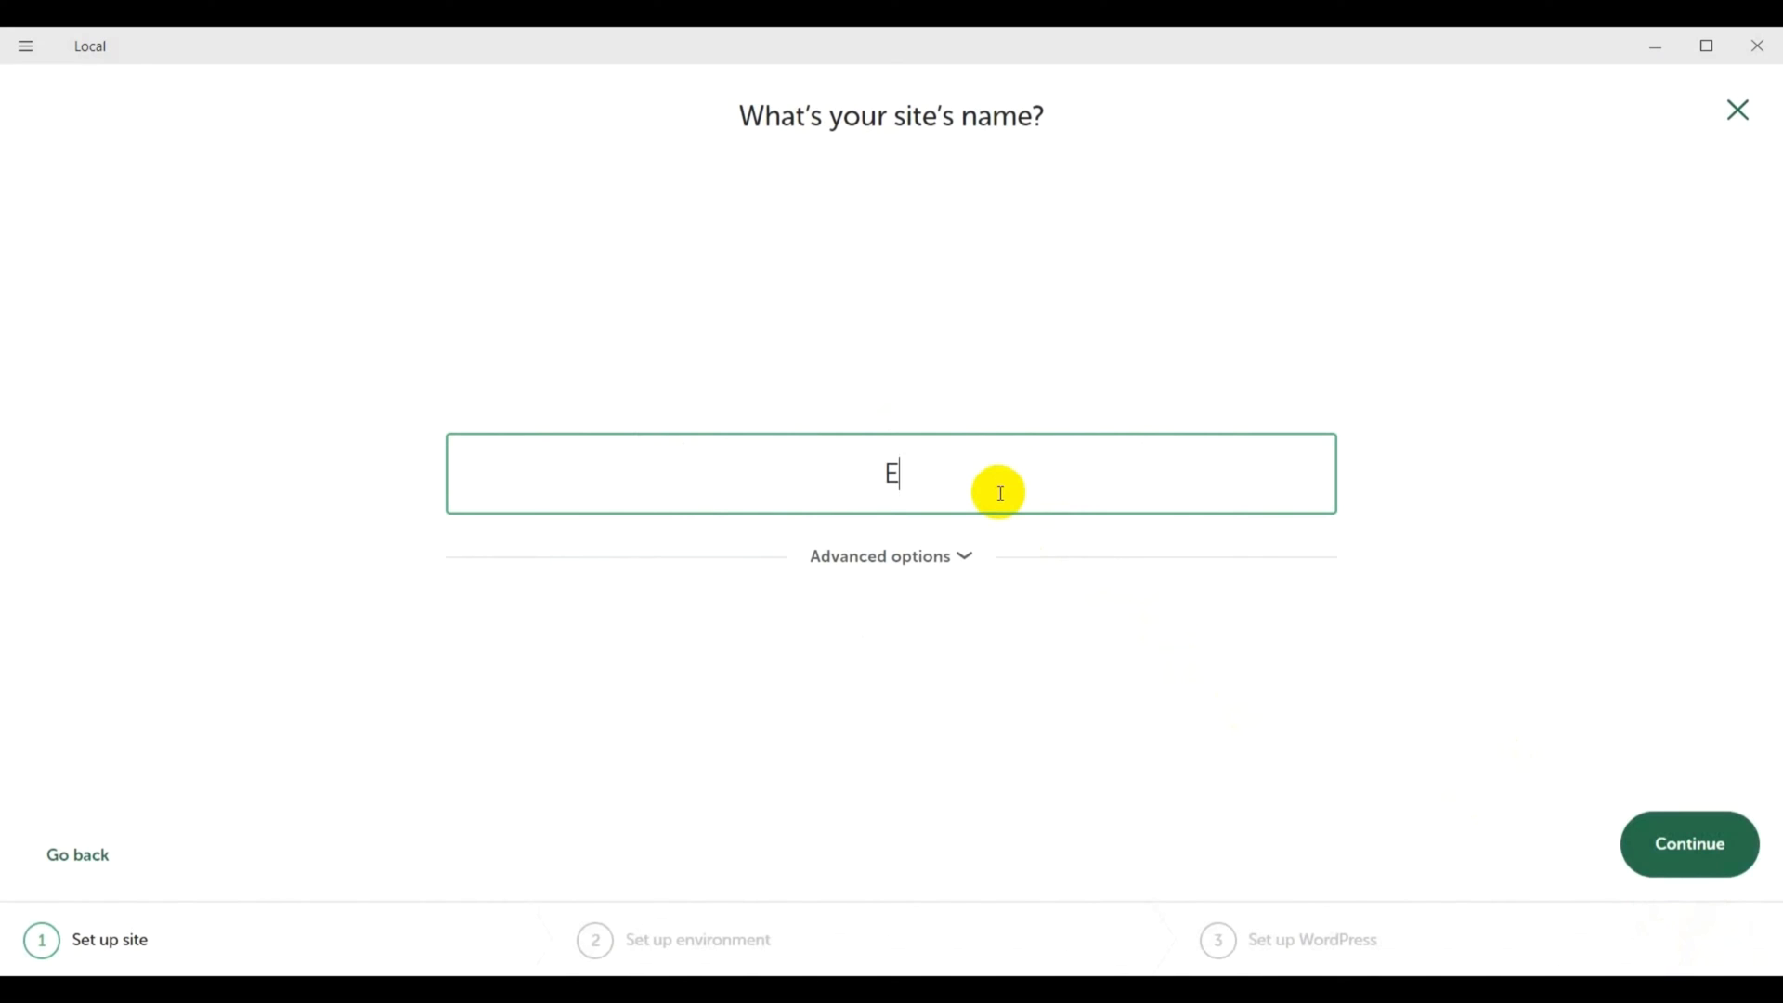
type("xample Website")
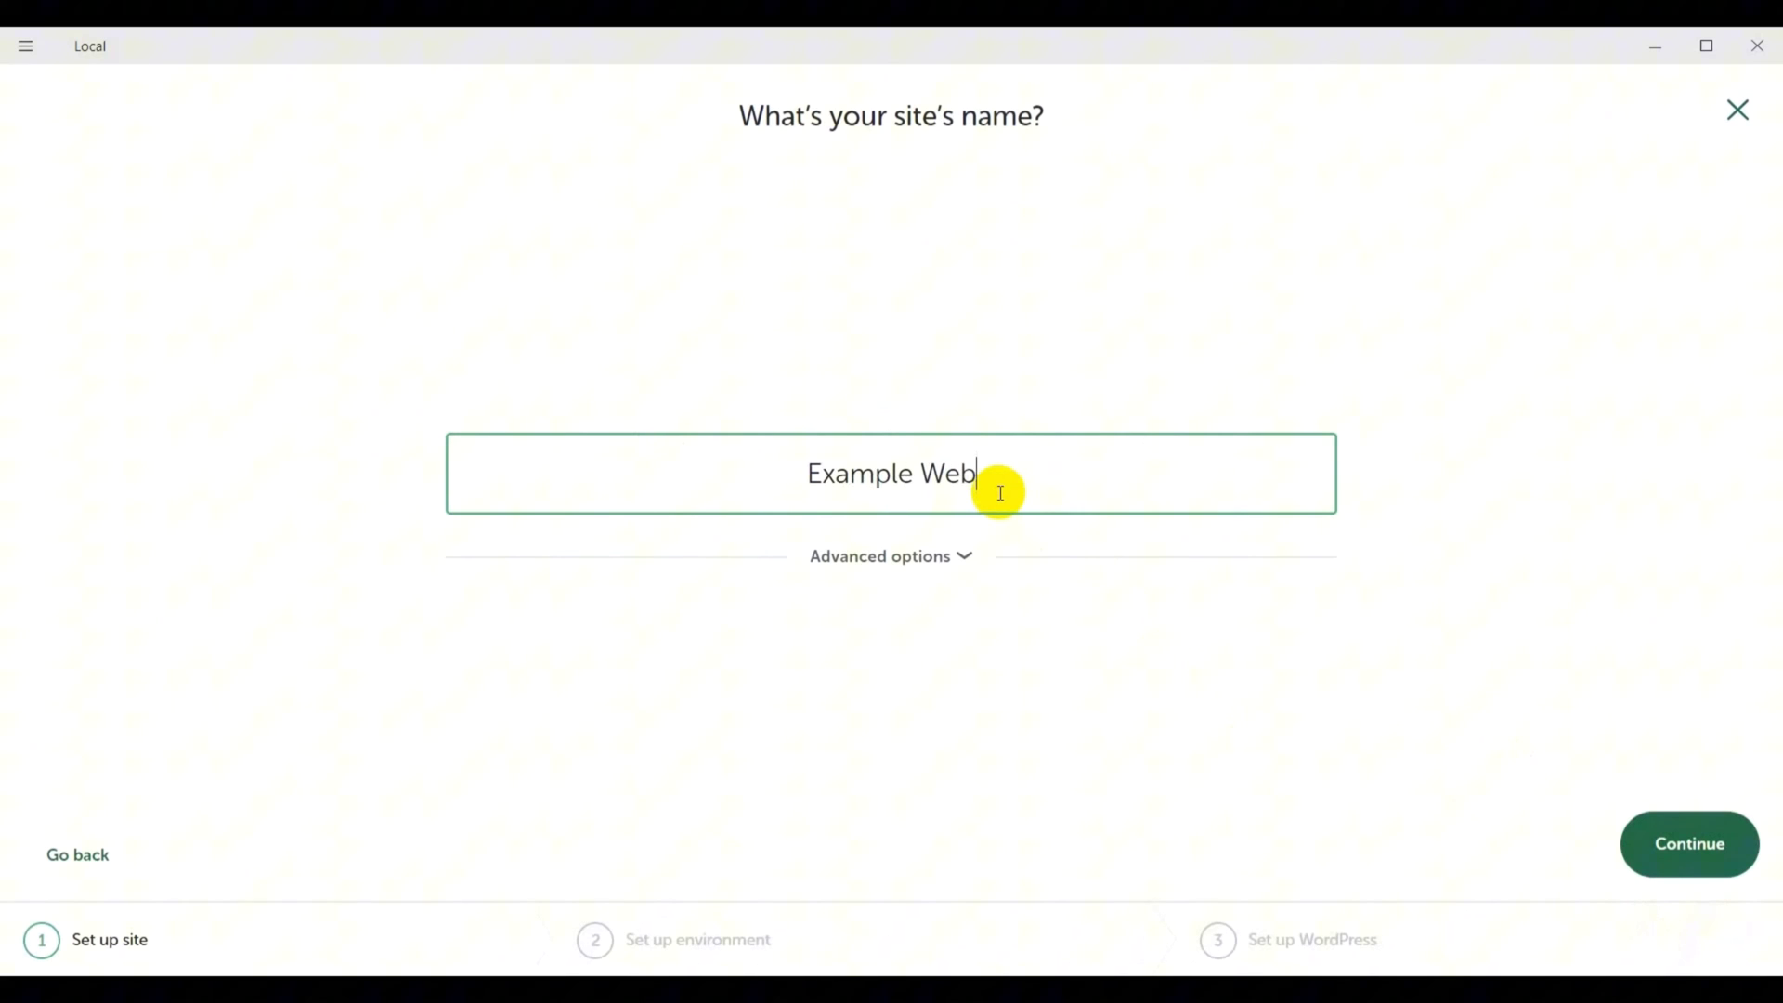
left_click(1717, 862)
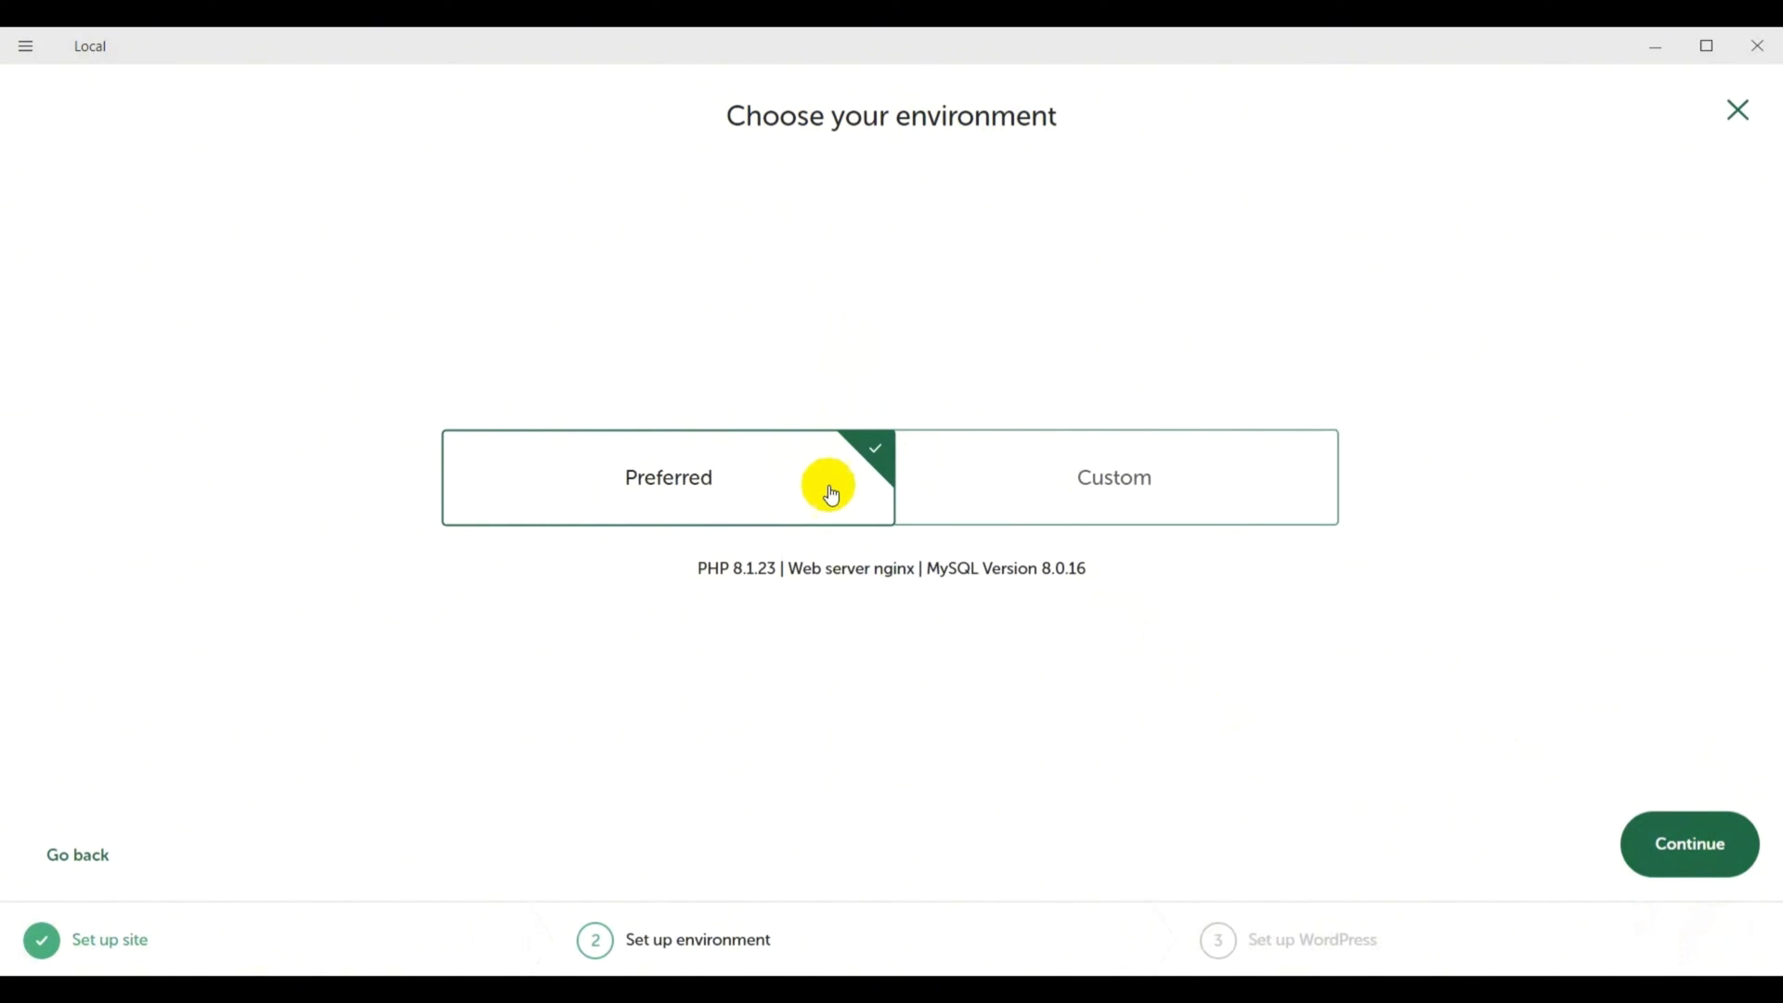
left_click(1681, 864)
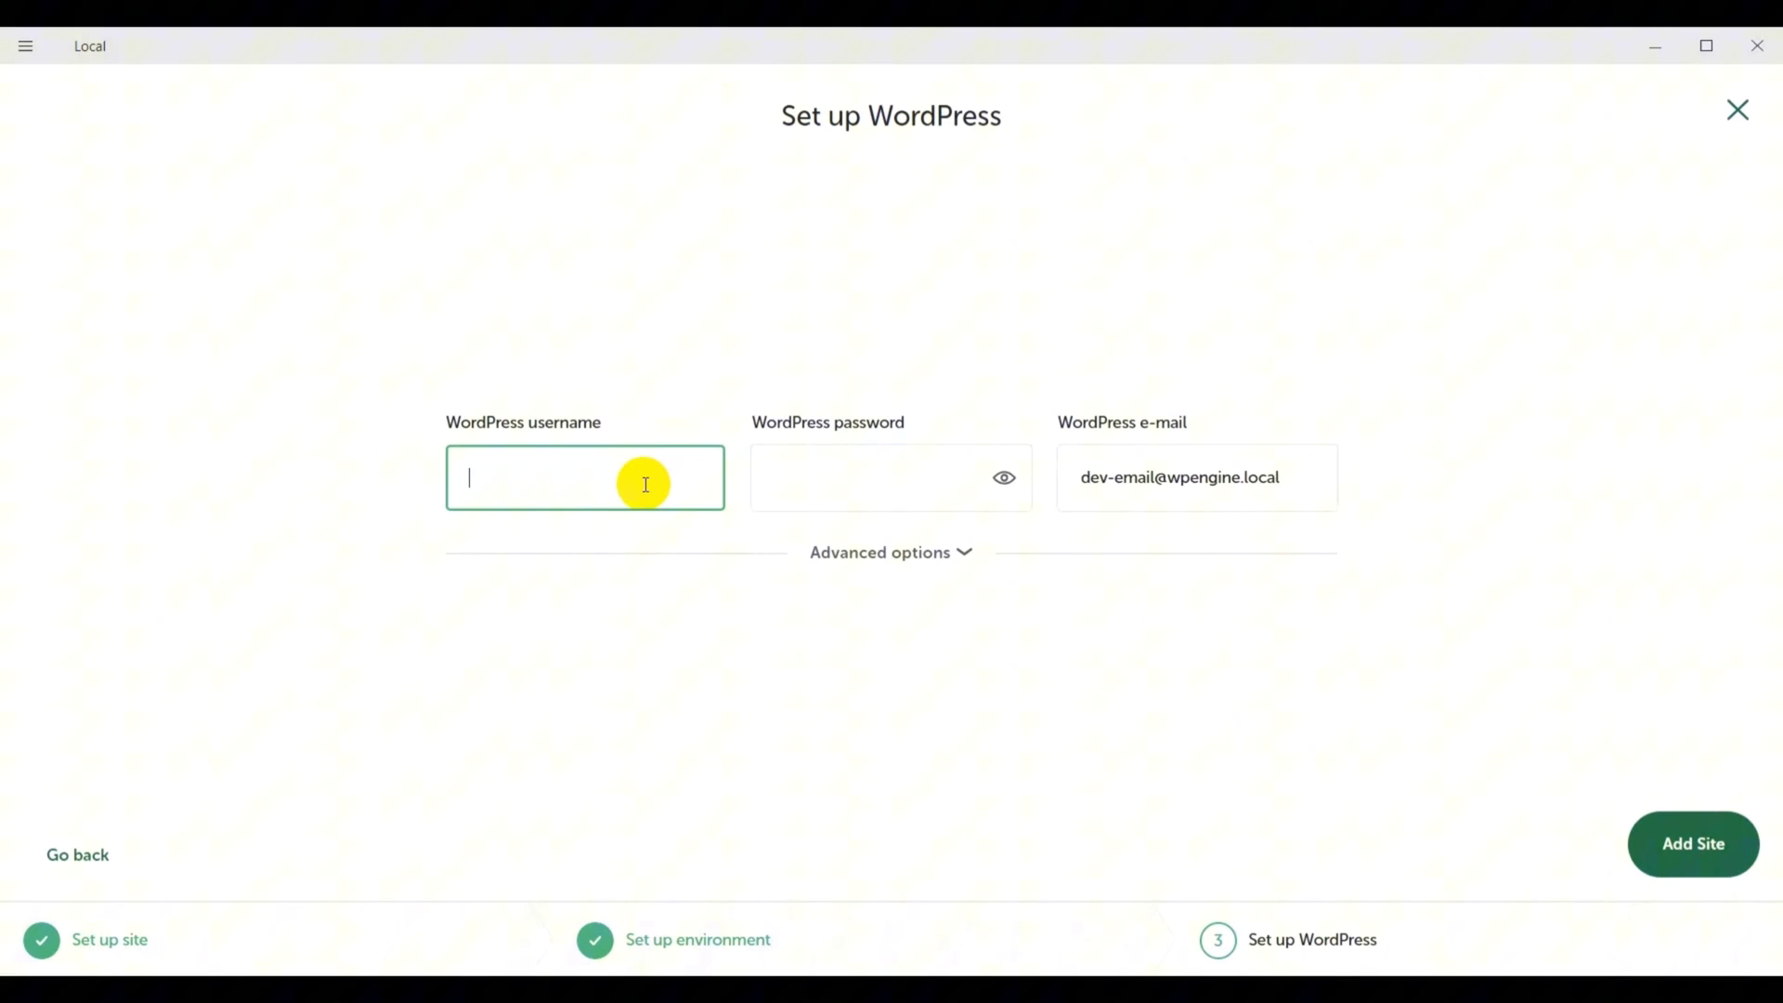
key("Tab")
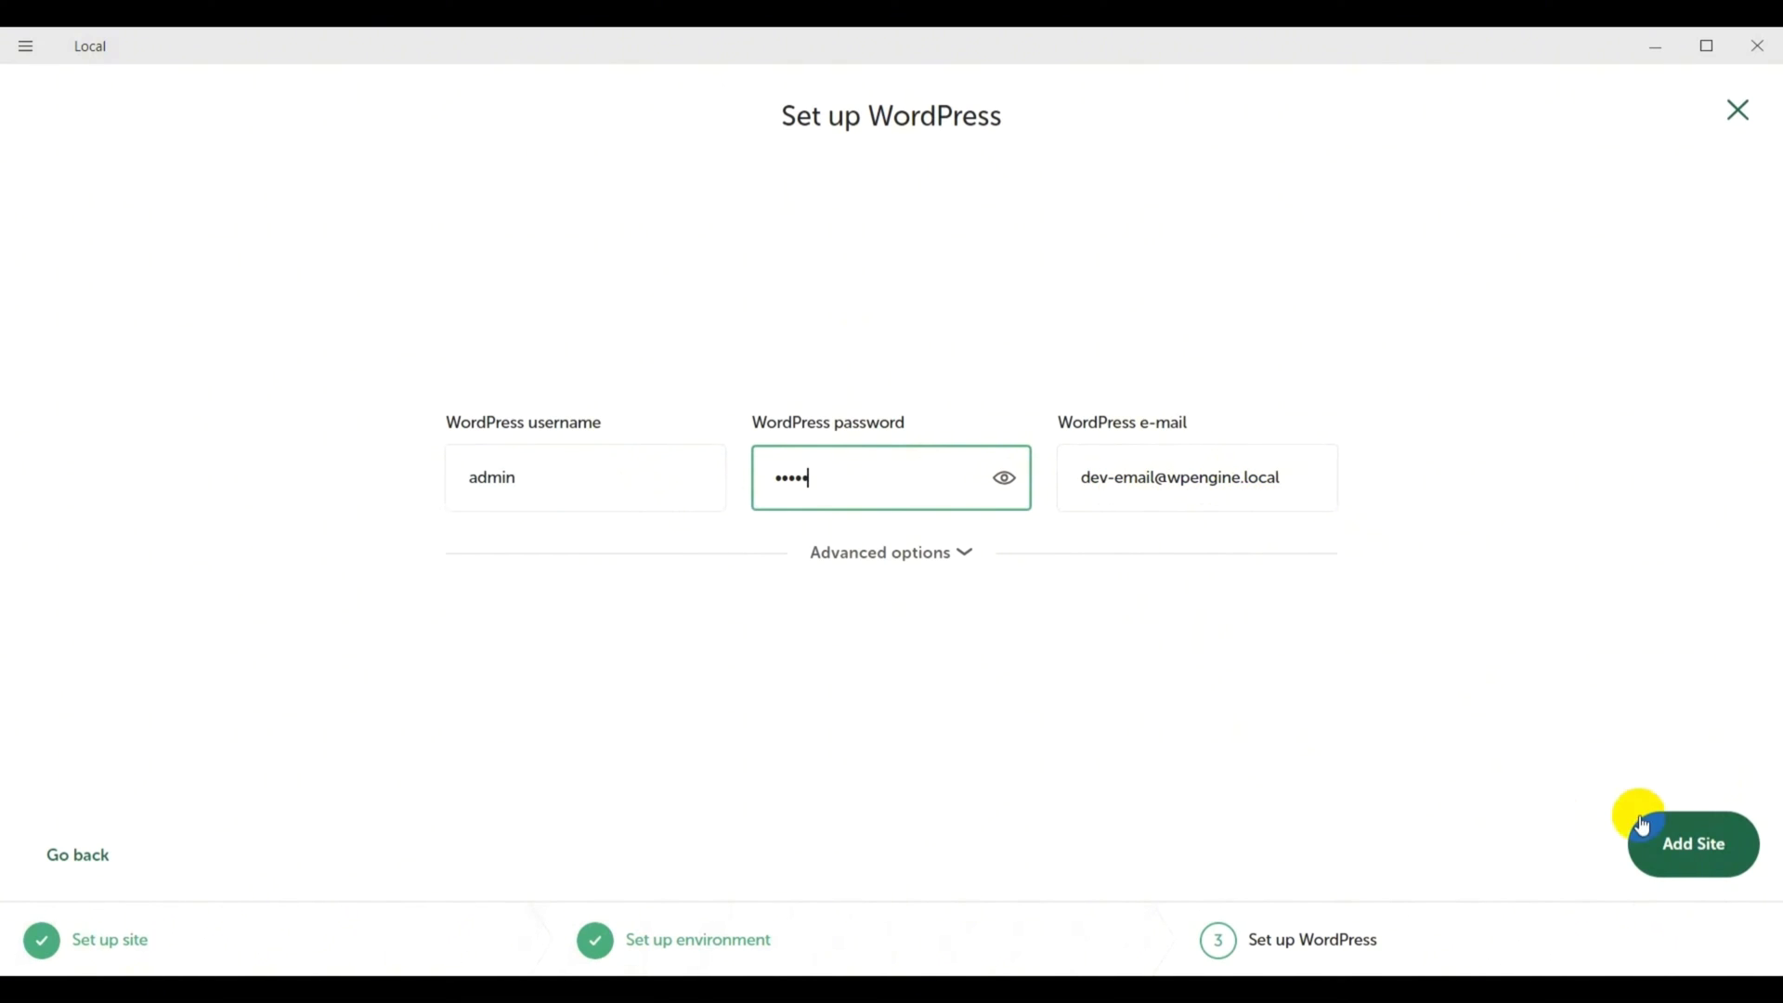
left_click(1707, 851)
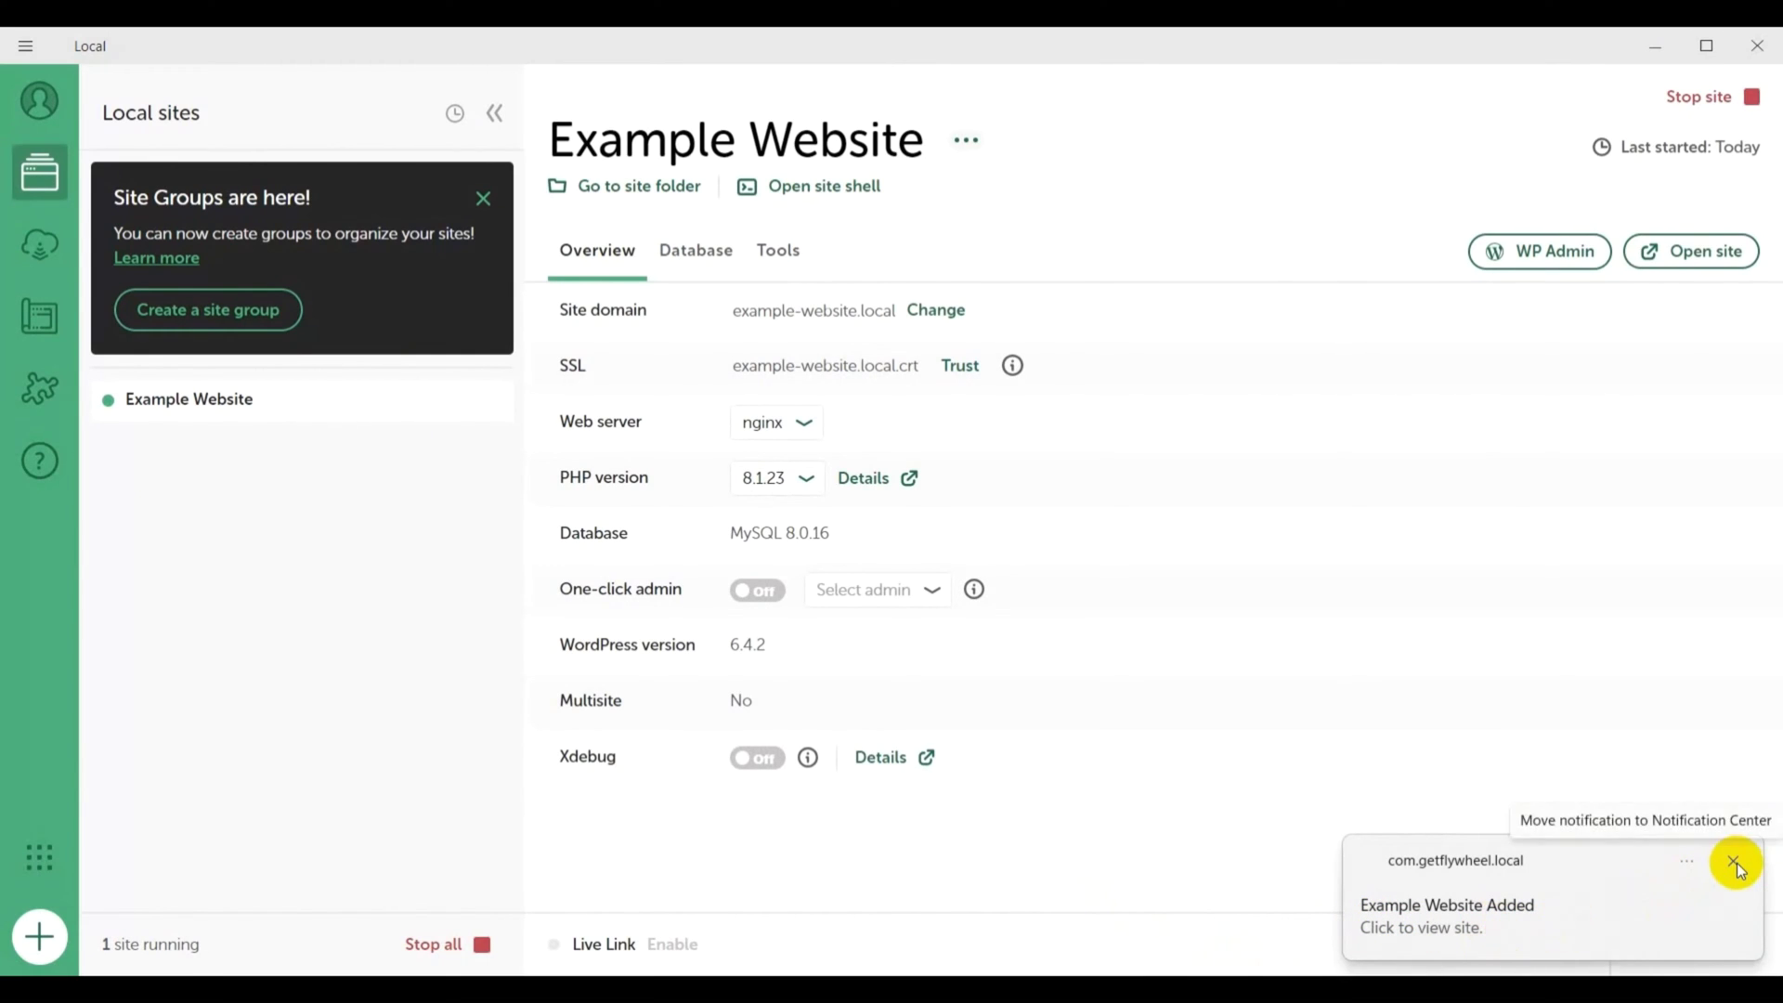
- Open Example Website's WP Admin and log in as admin with the site password
left_click(1734, 863)
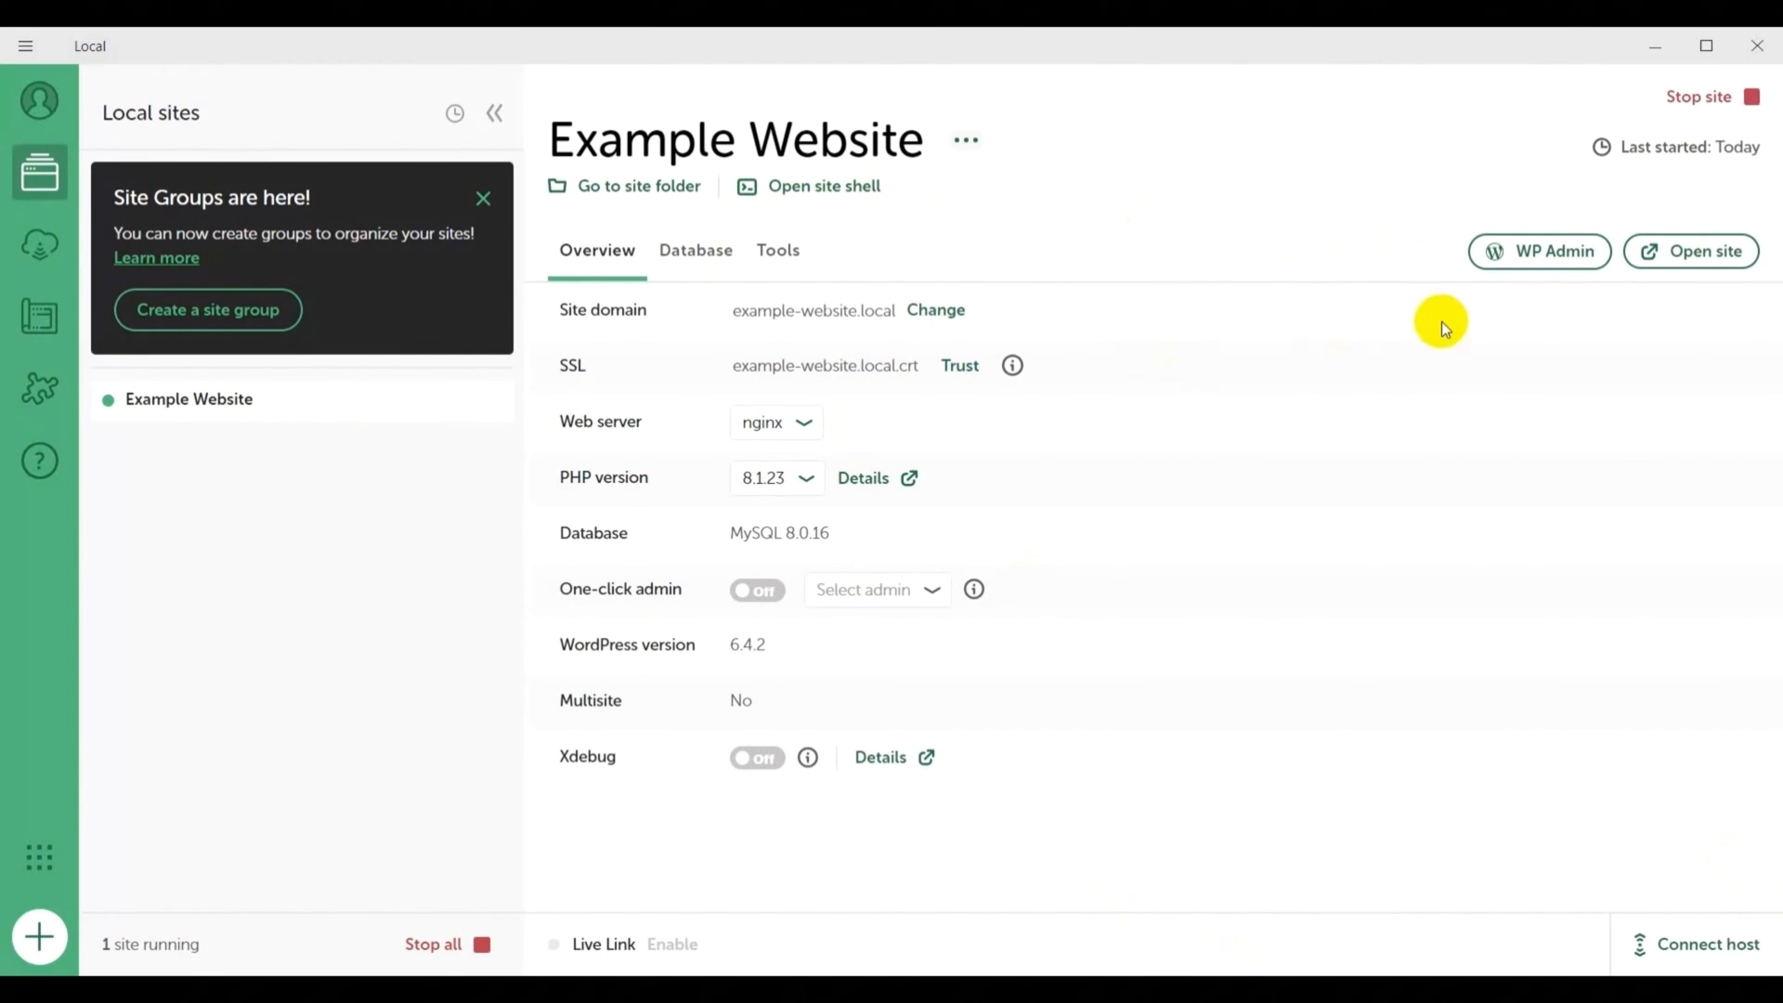
left_click(1524, 249)
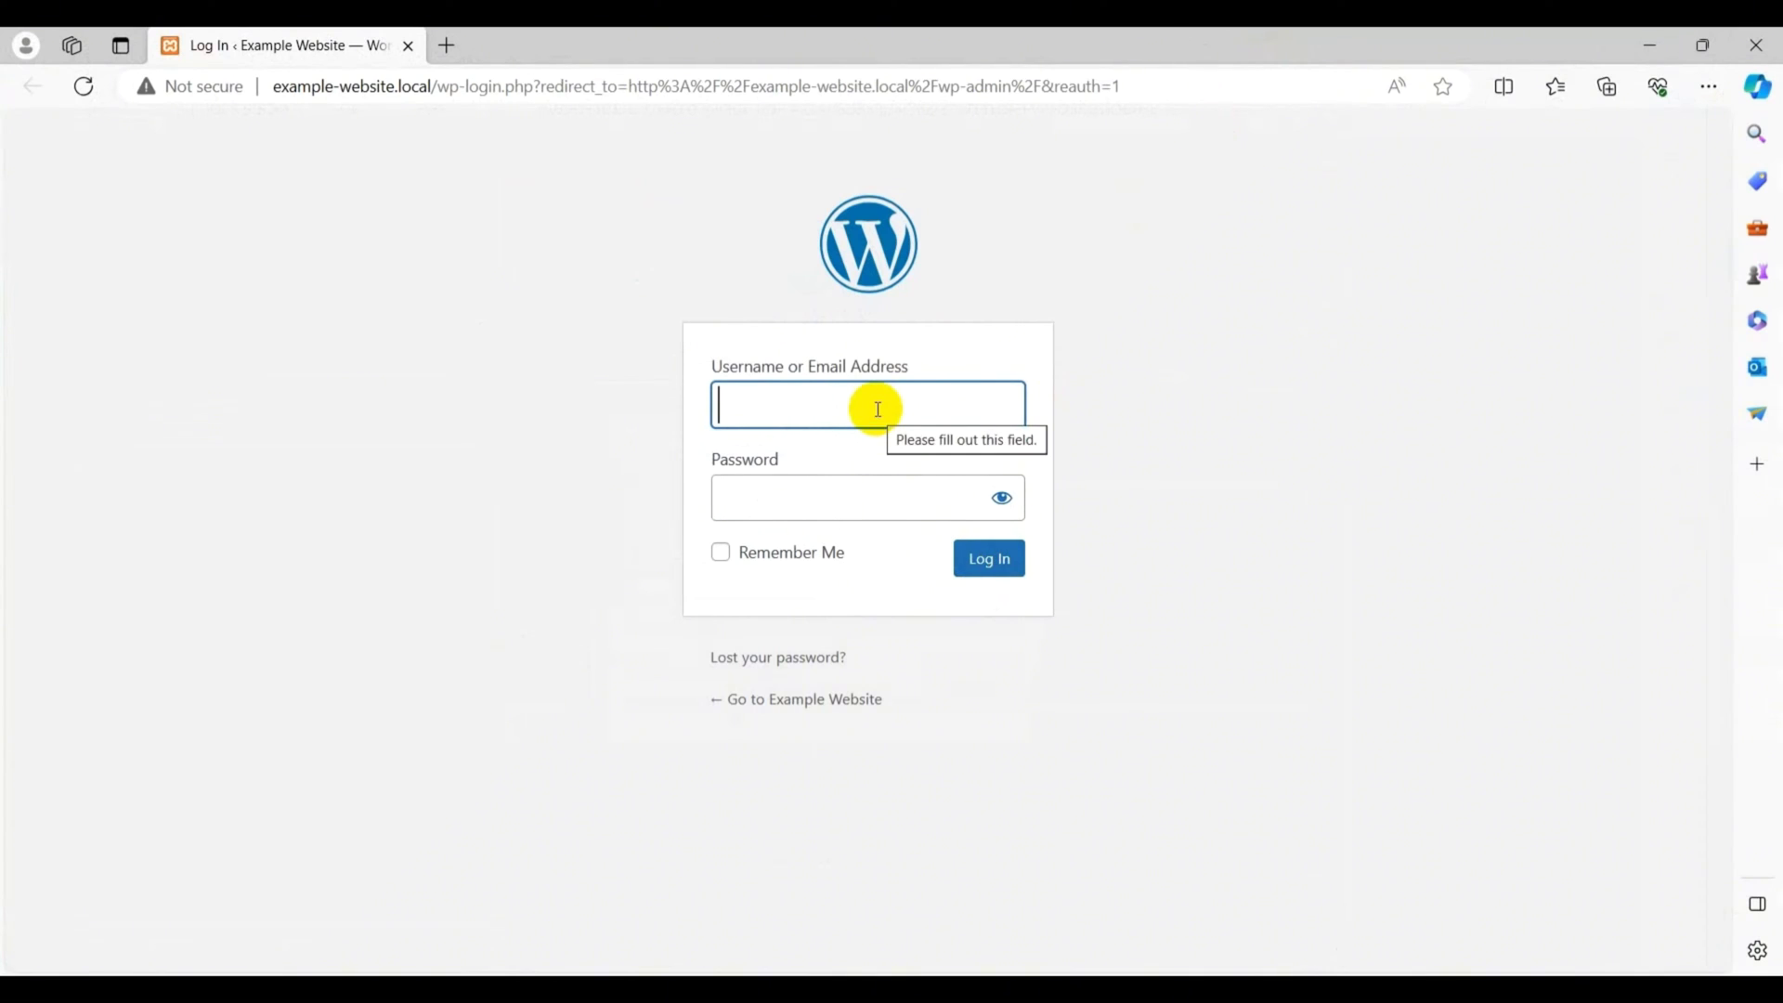
type("admin")
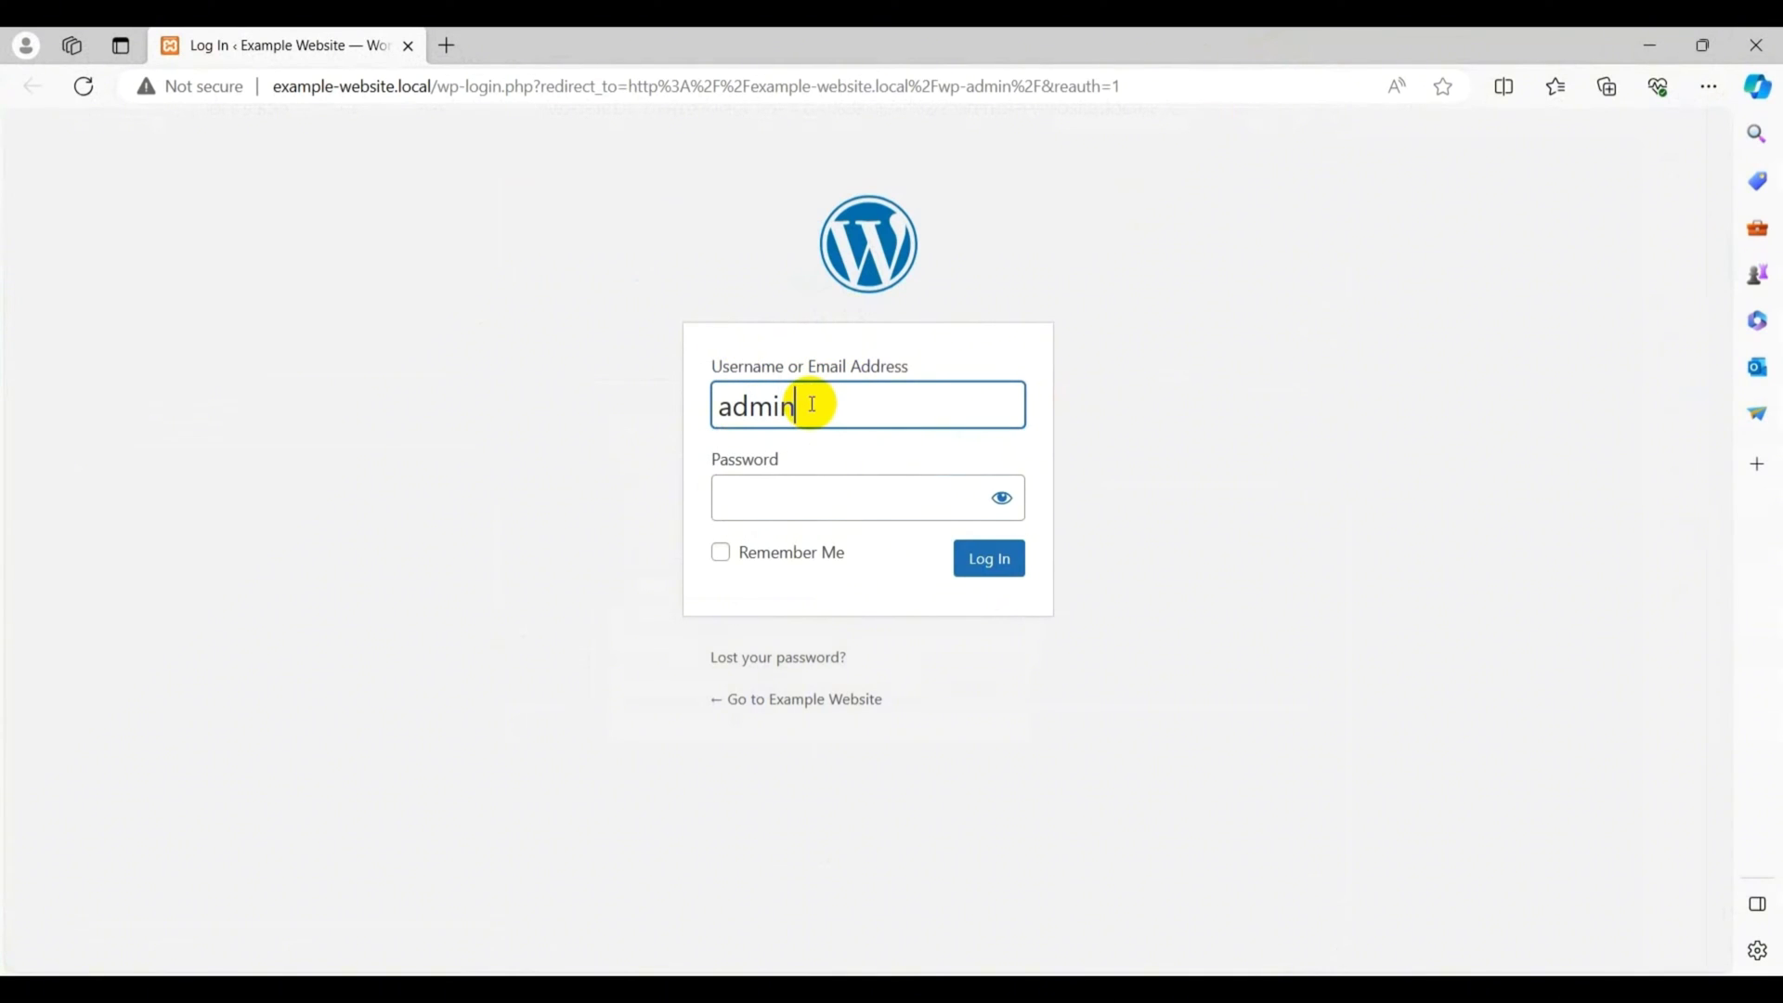
key("Tab")
type("adm")
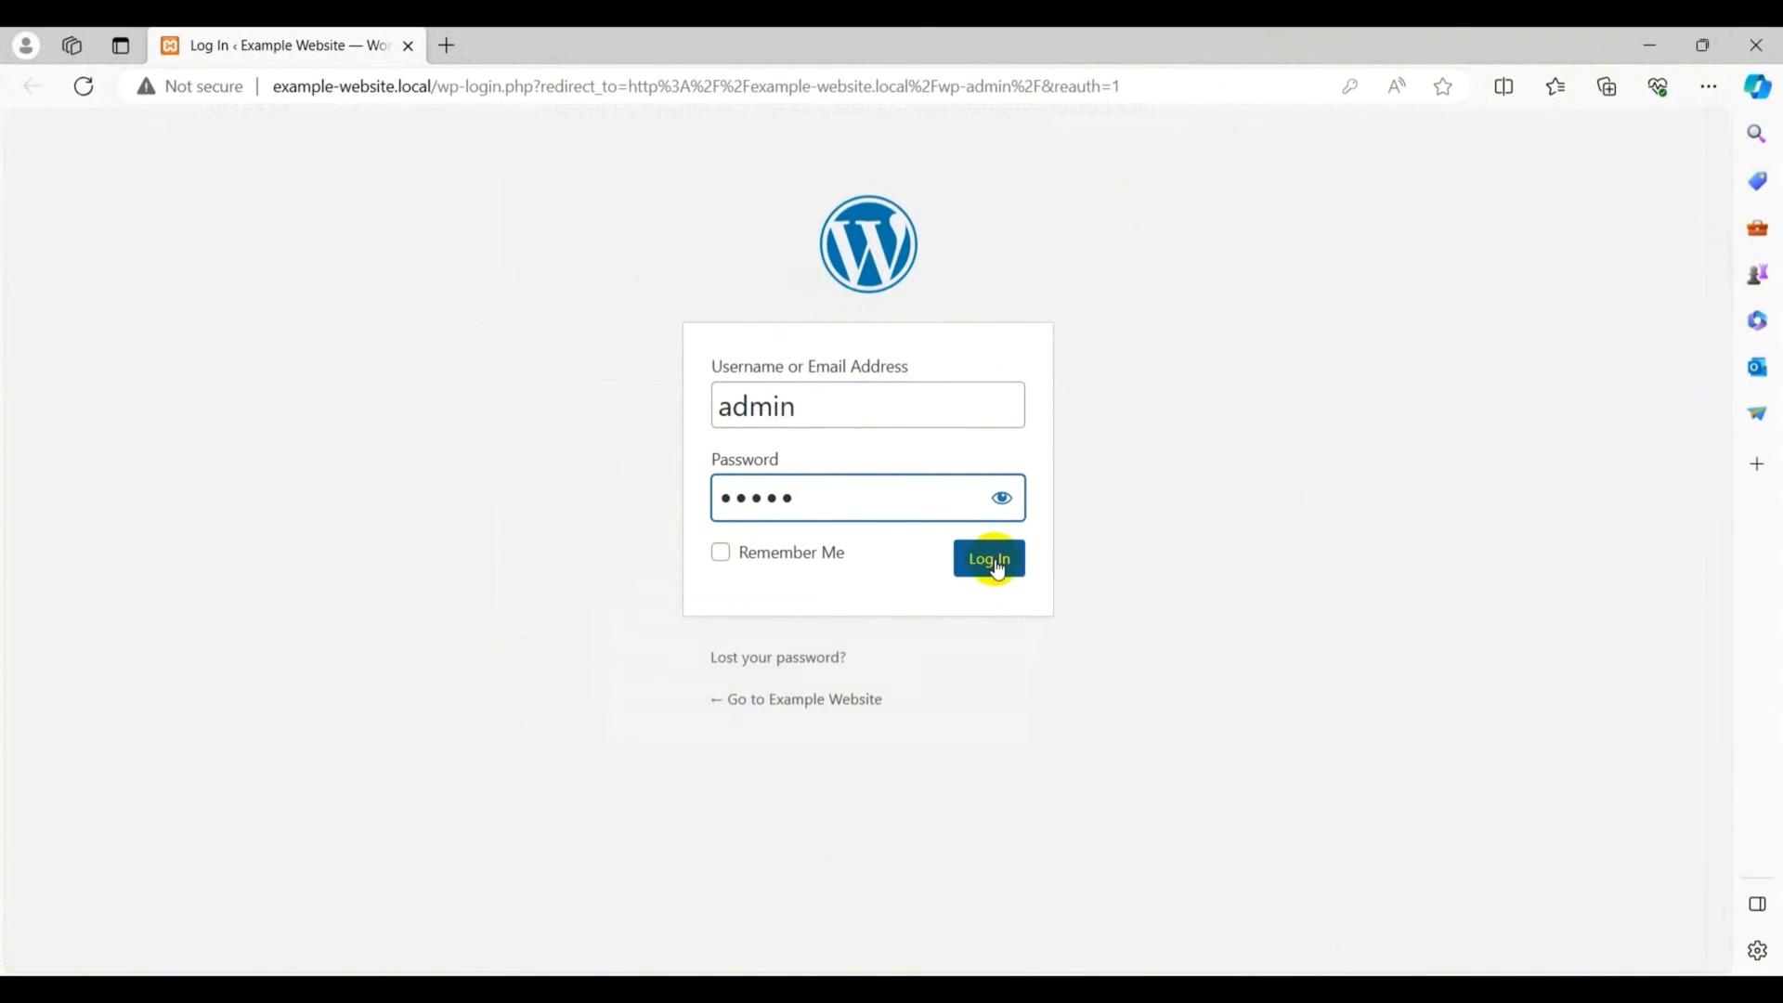
left_click(991, 560)
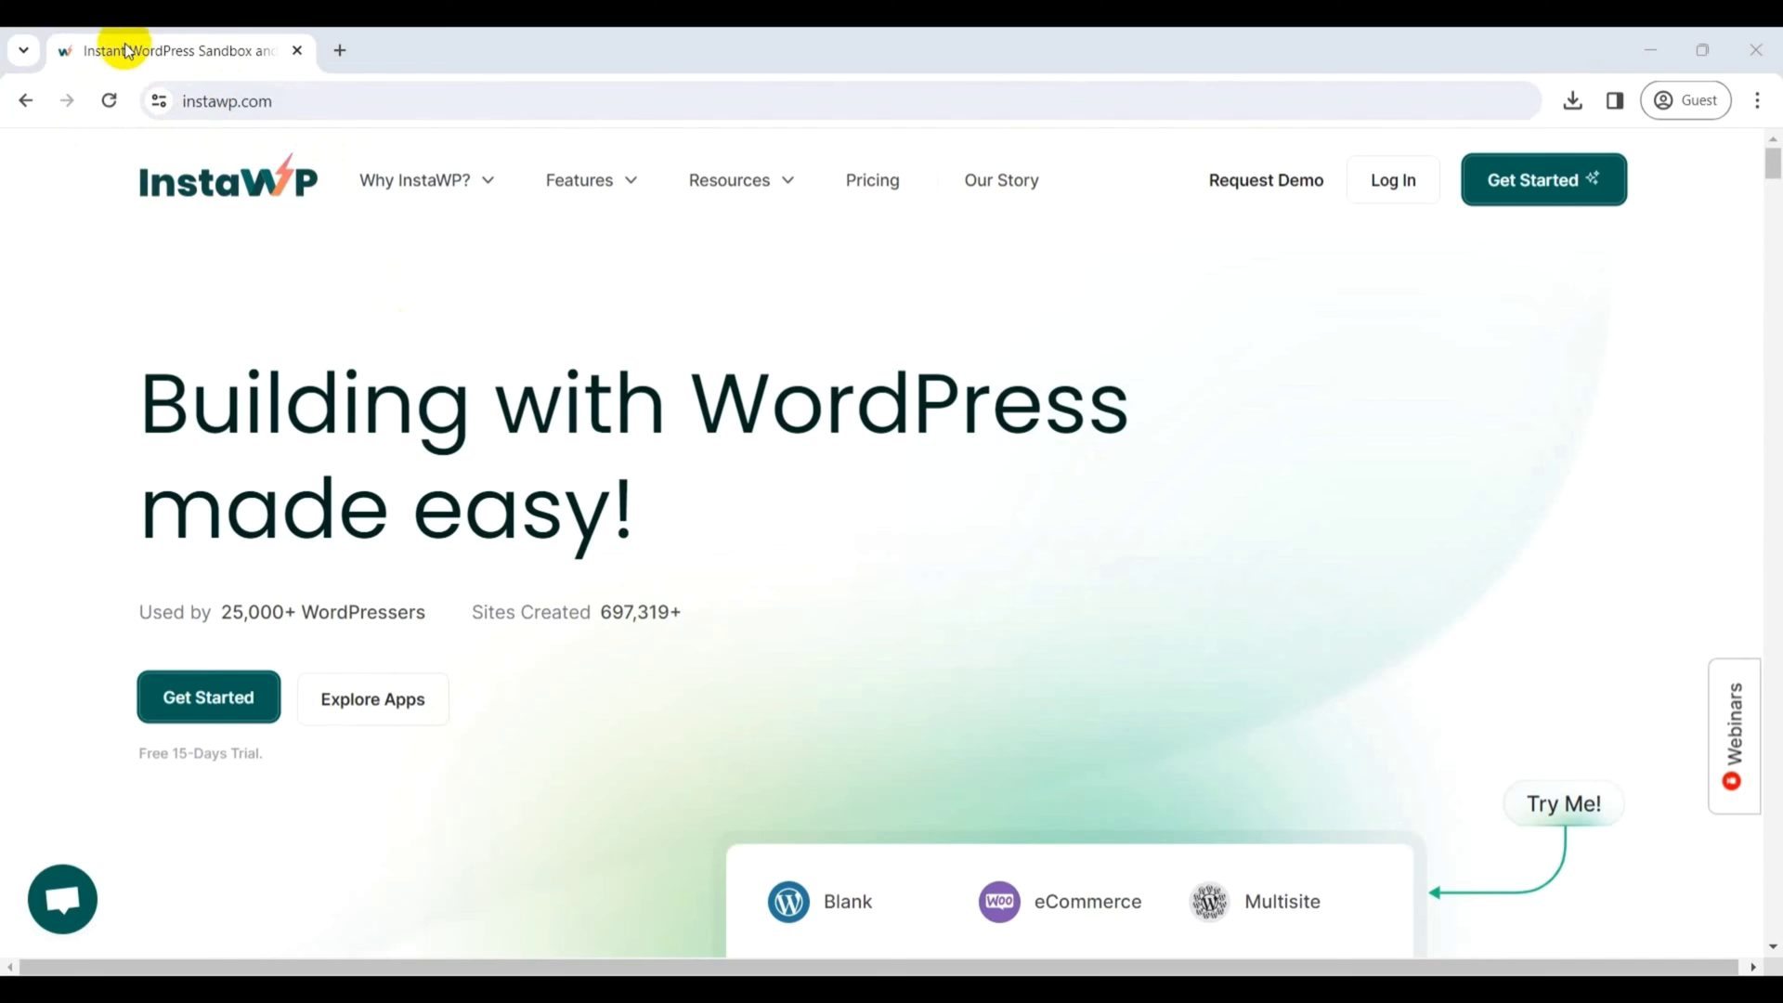
- Sign up for InstaWP on the free temporary-sites plan using the existing Google account
left_click(200, 716)
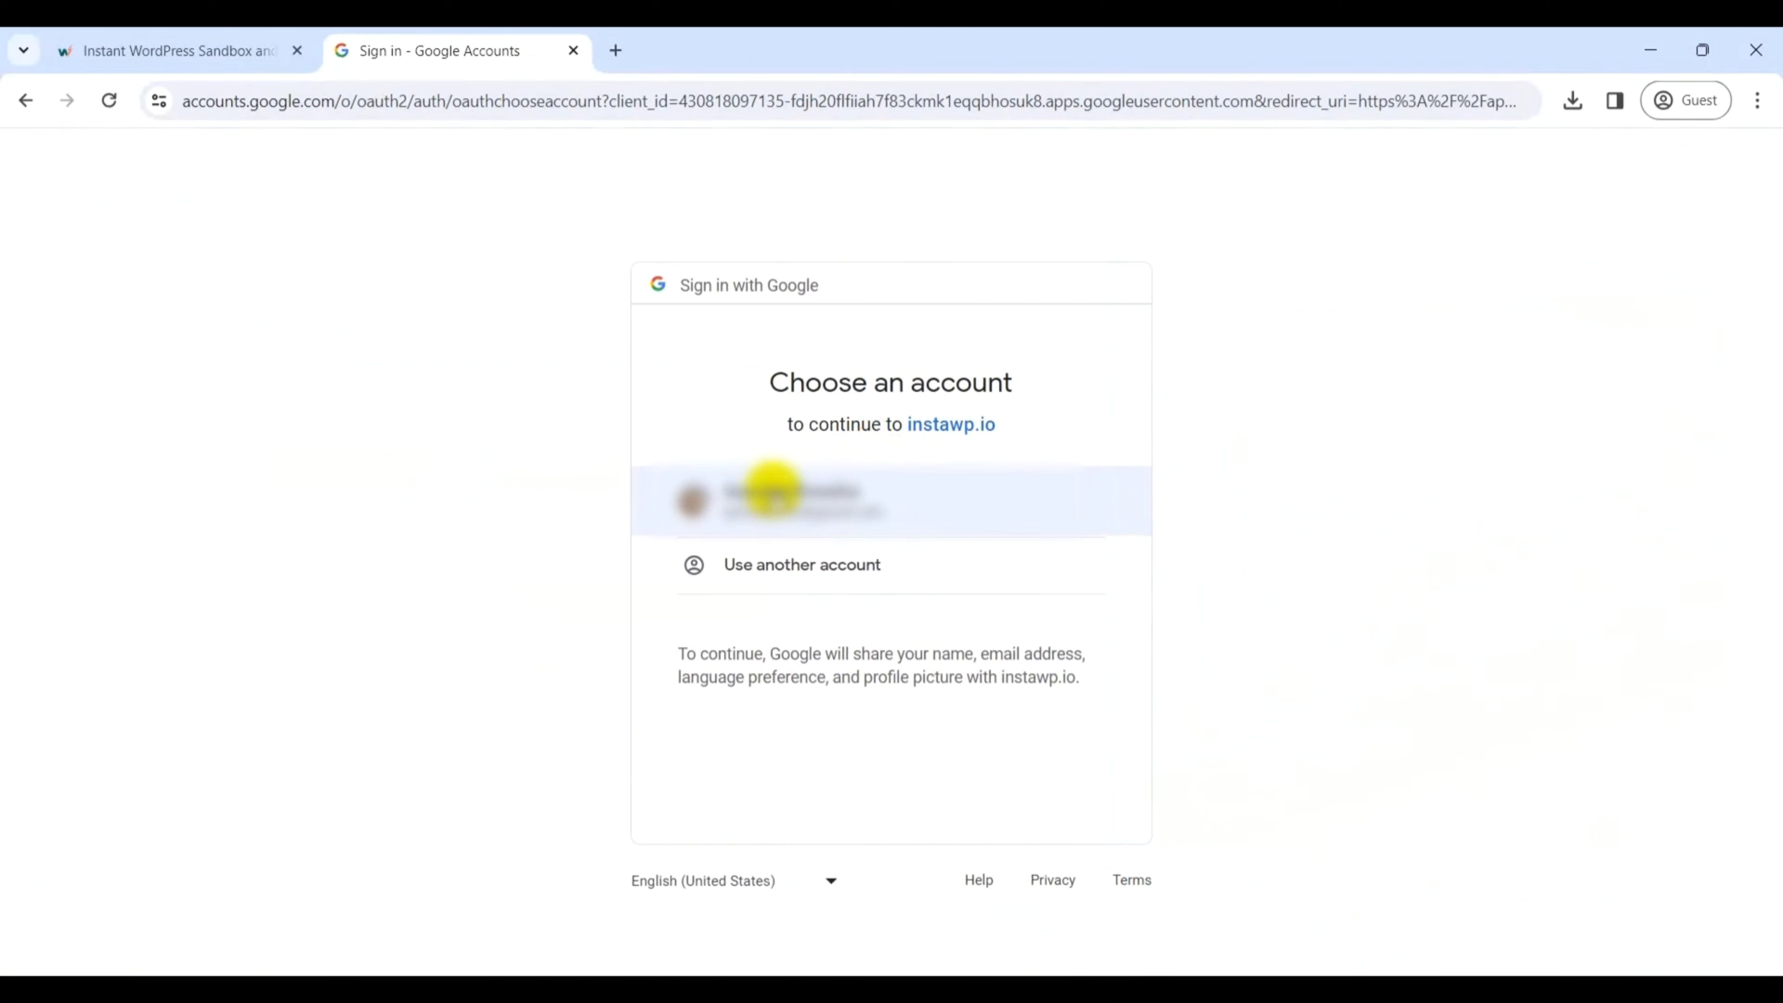
left_click(771, 489)
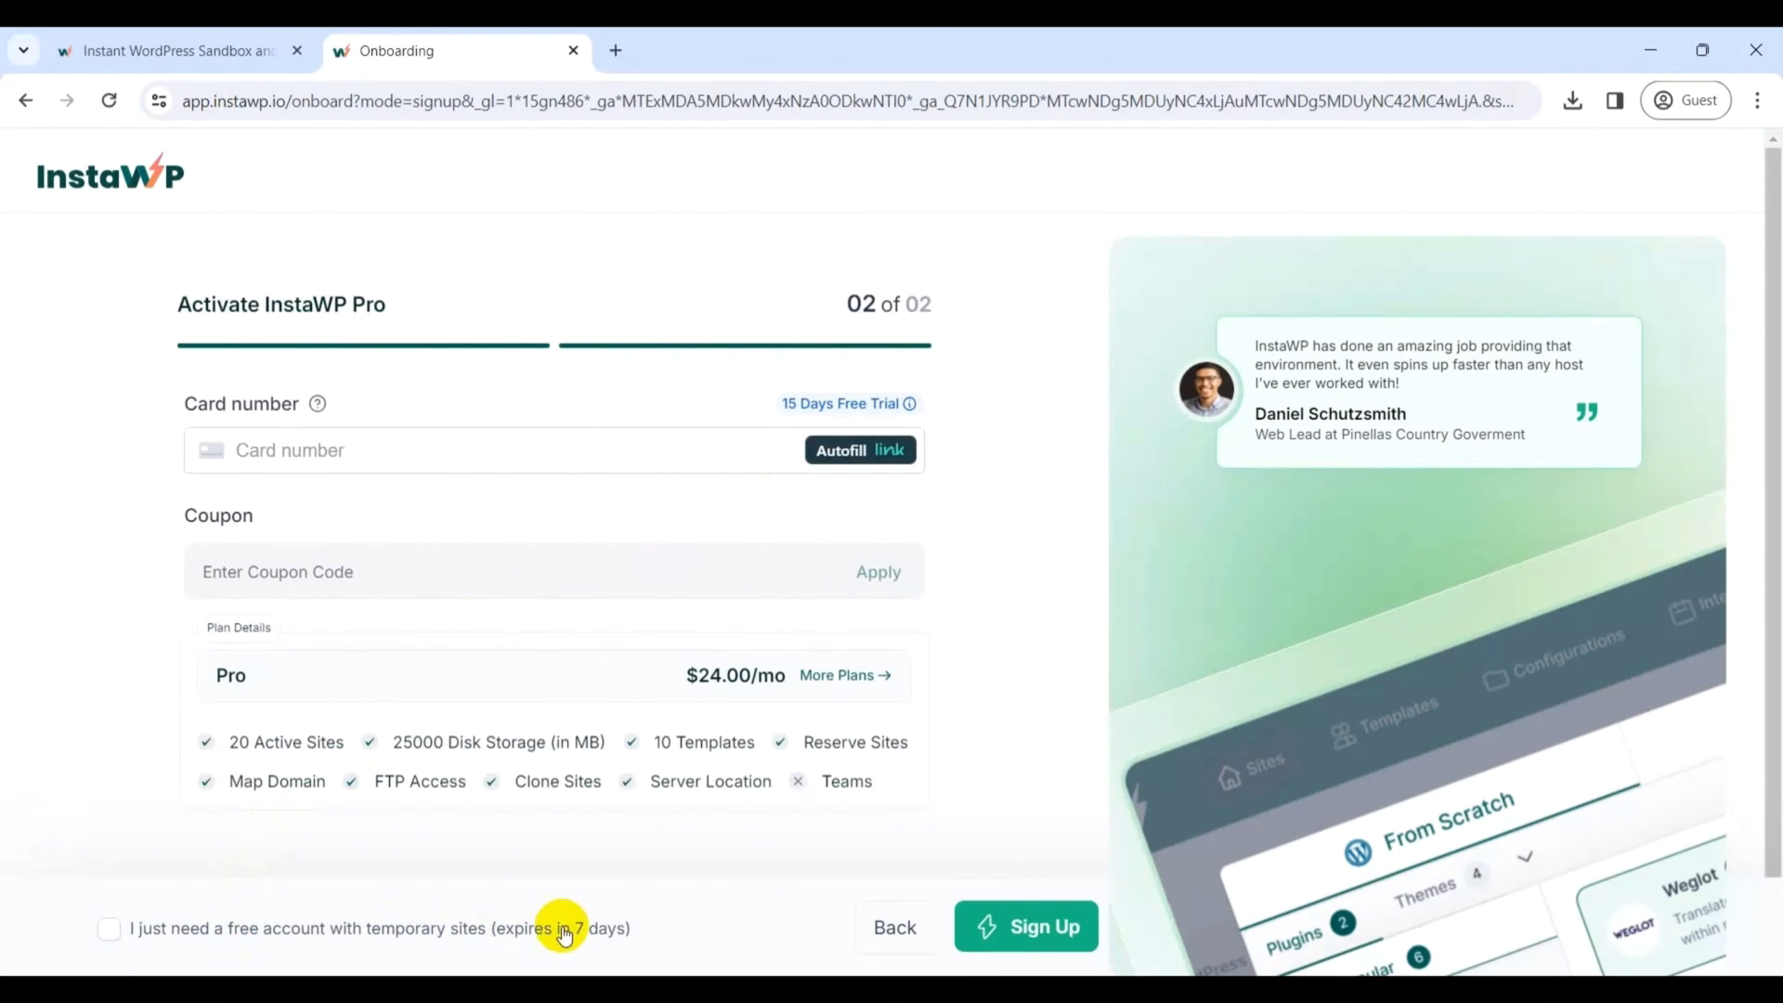
left_click(109, 928)
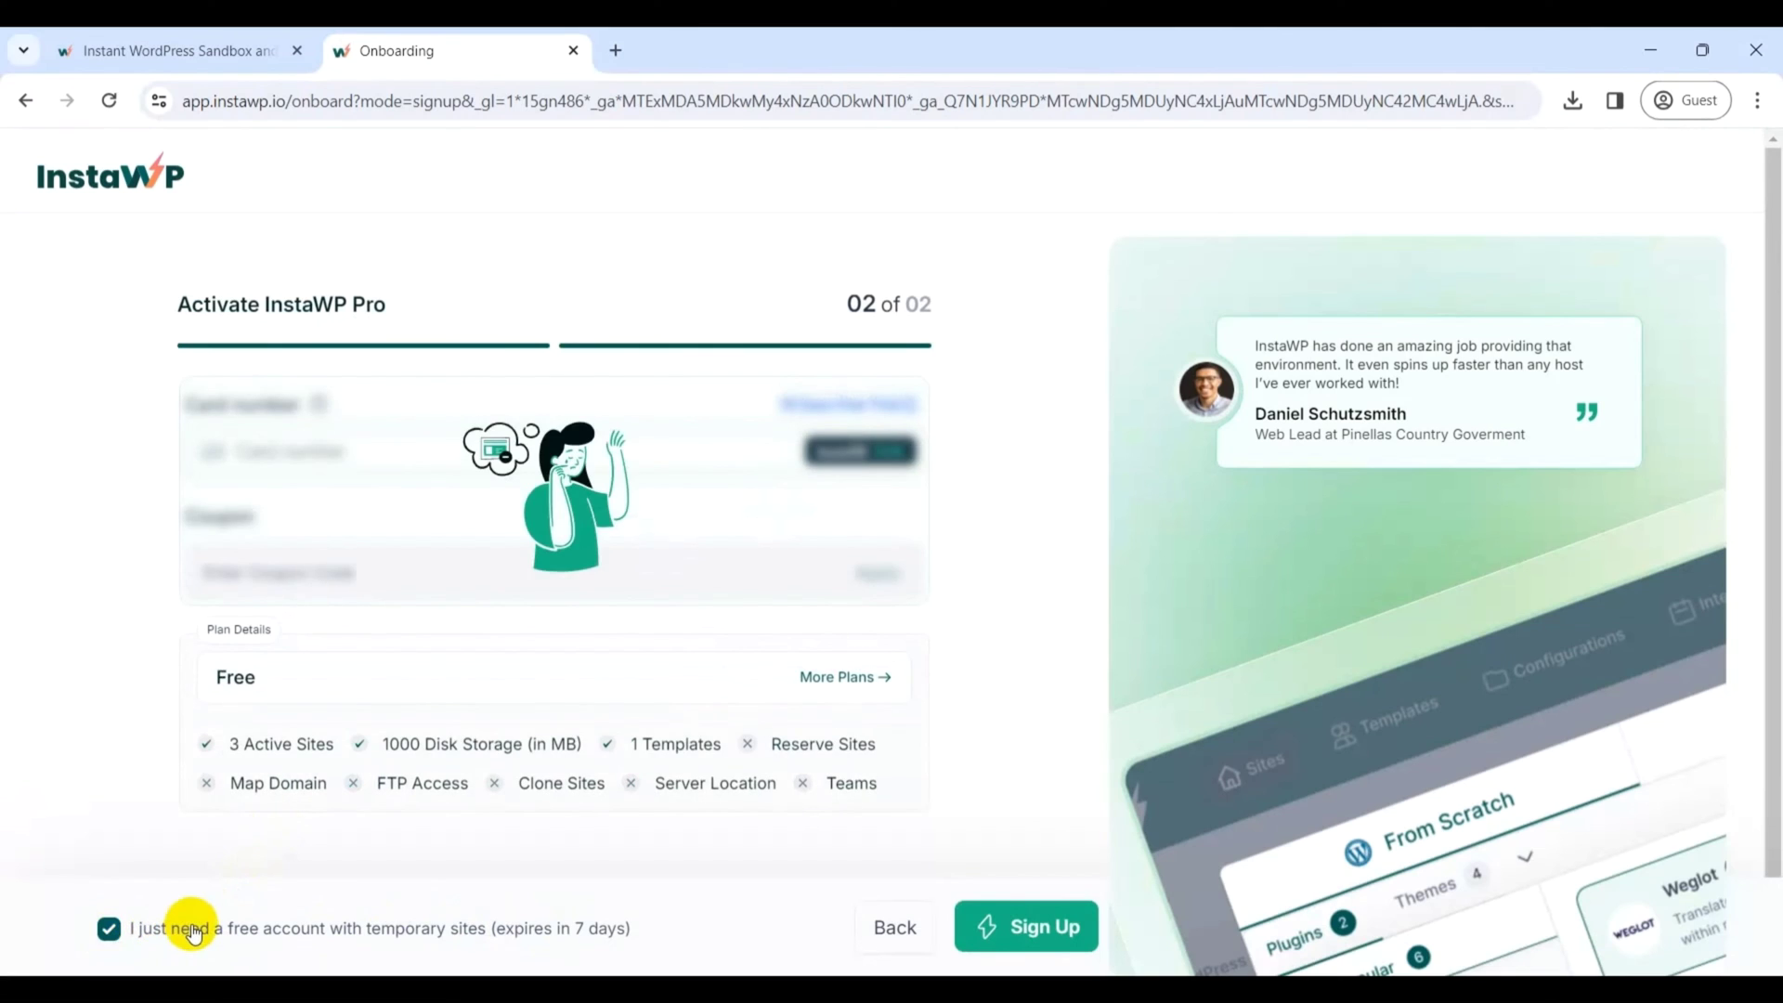
left_click(1020, 929)
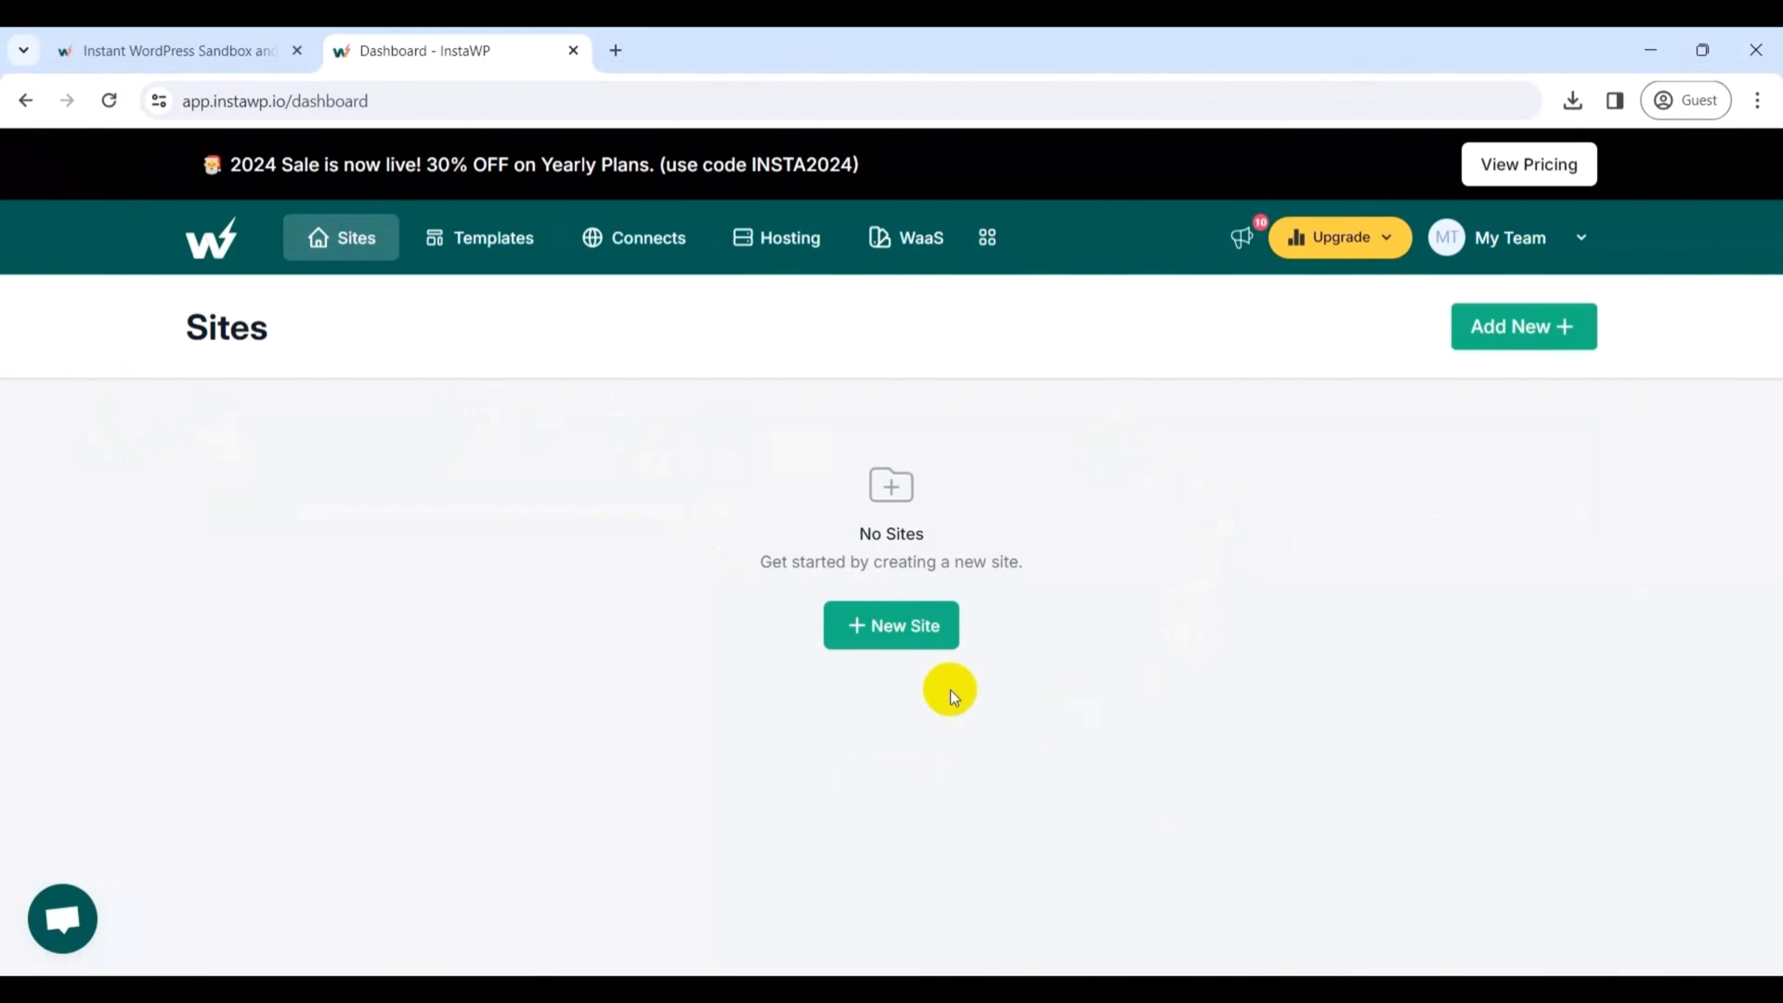
- Start a new InstaWP site without the email marketing, Weglot, Social Feed Gallery, Checkout Manager and Click To Chat plugins
left_click(882, 628)
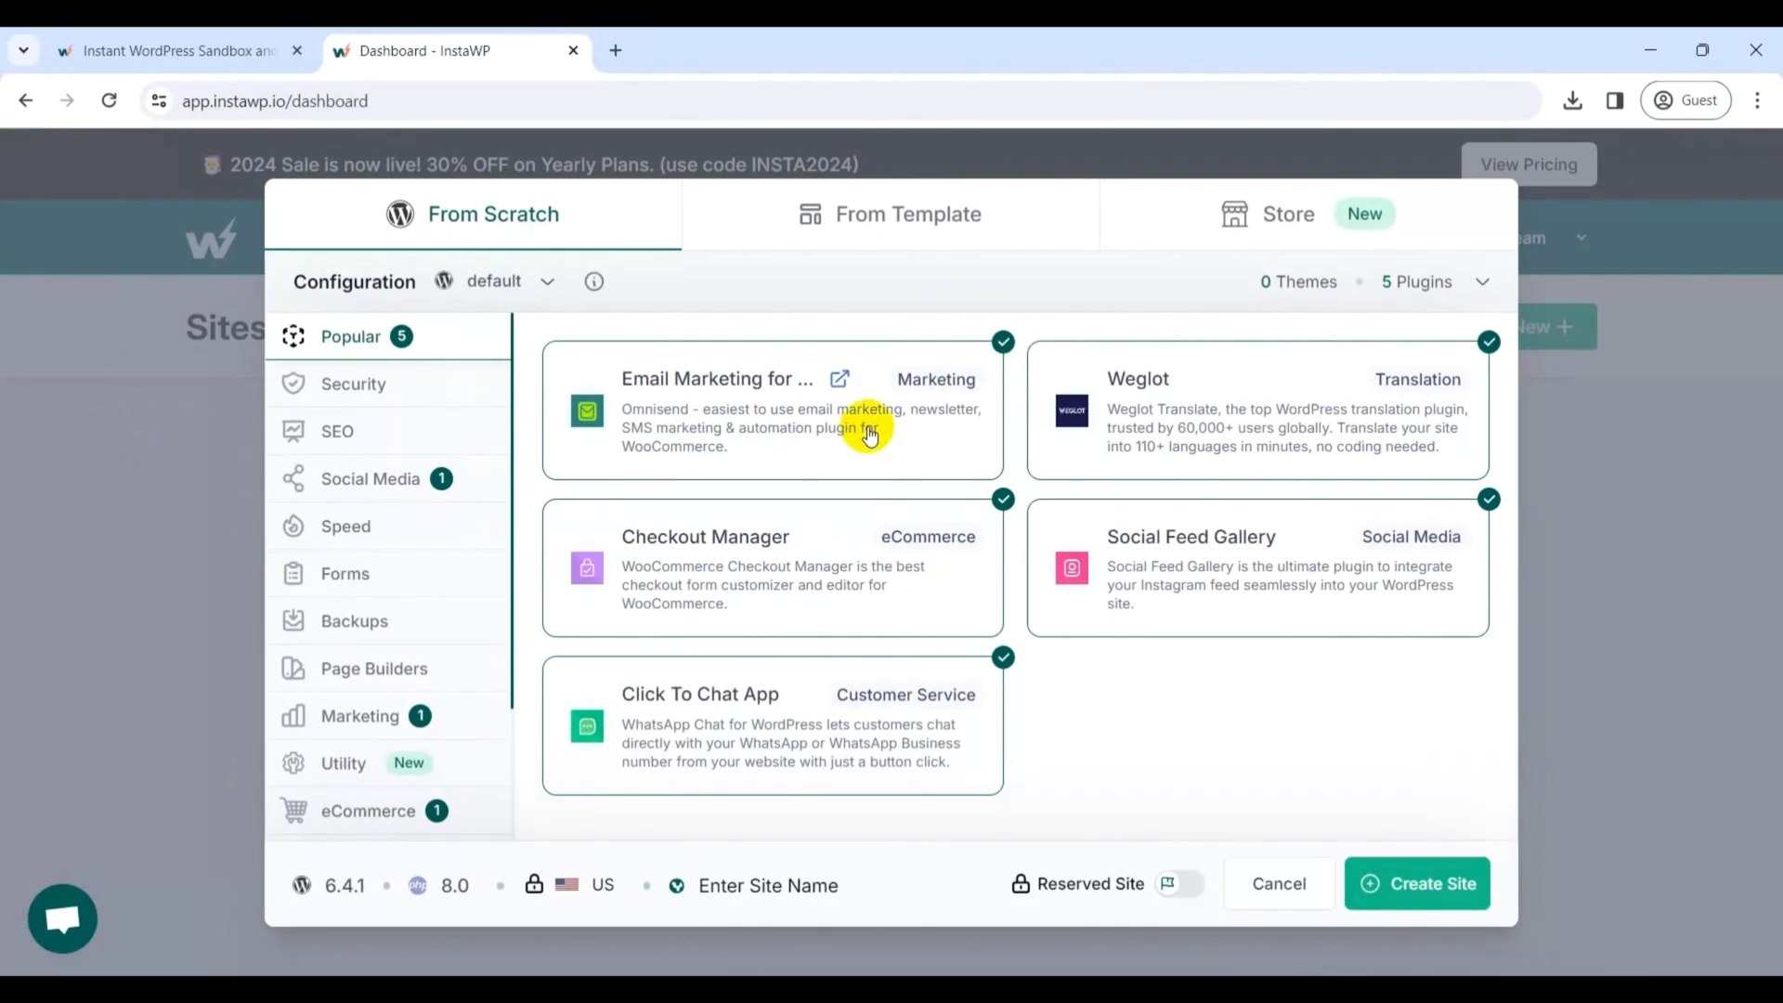
left_click(1004, 343)
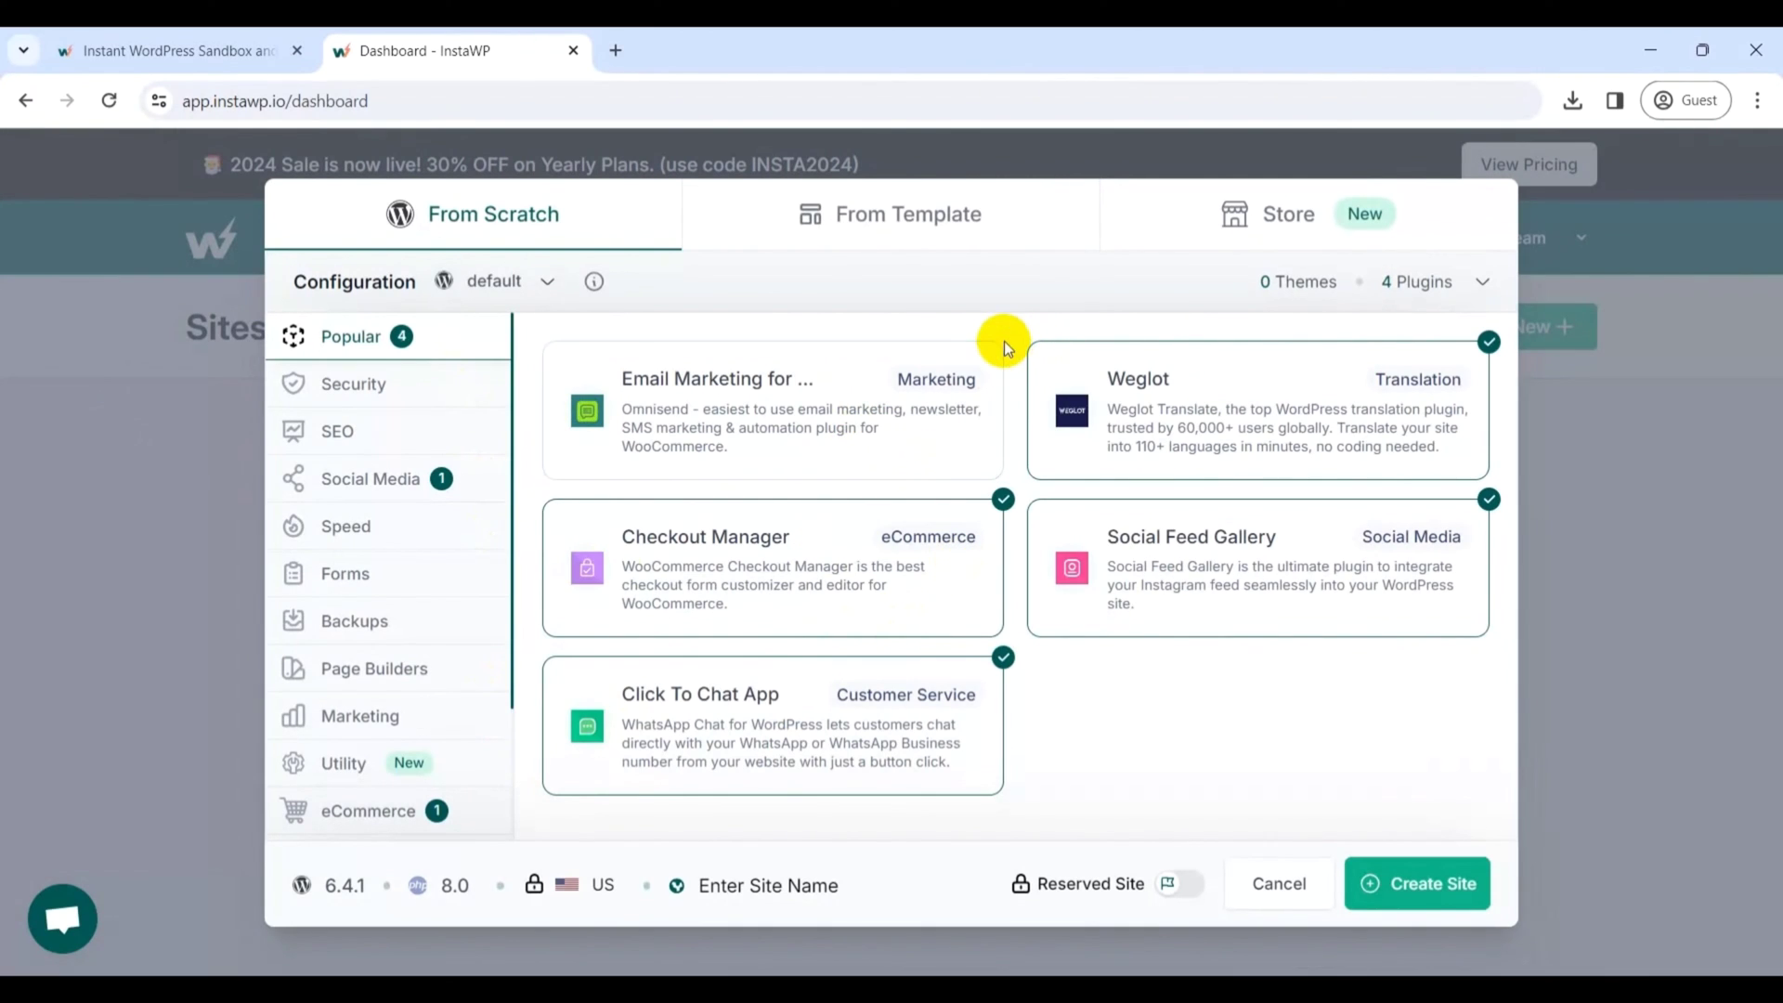
left_click(1488, 340)
left_click(1489, 498)
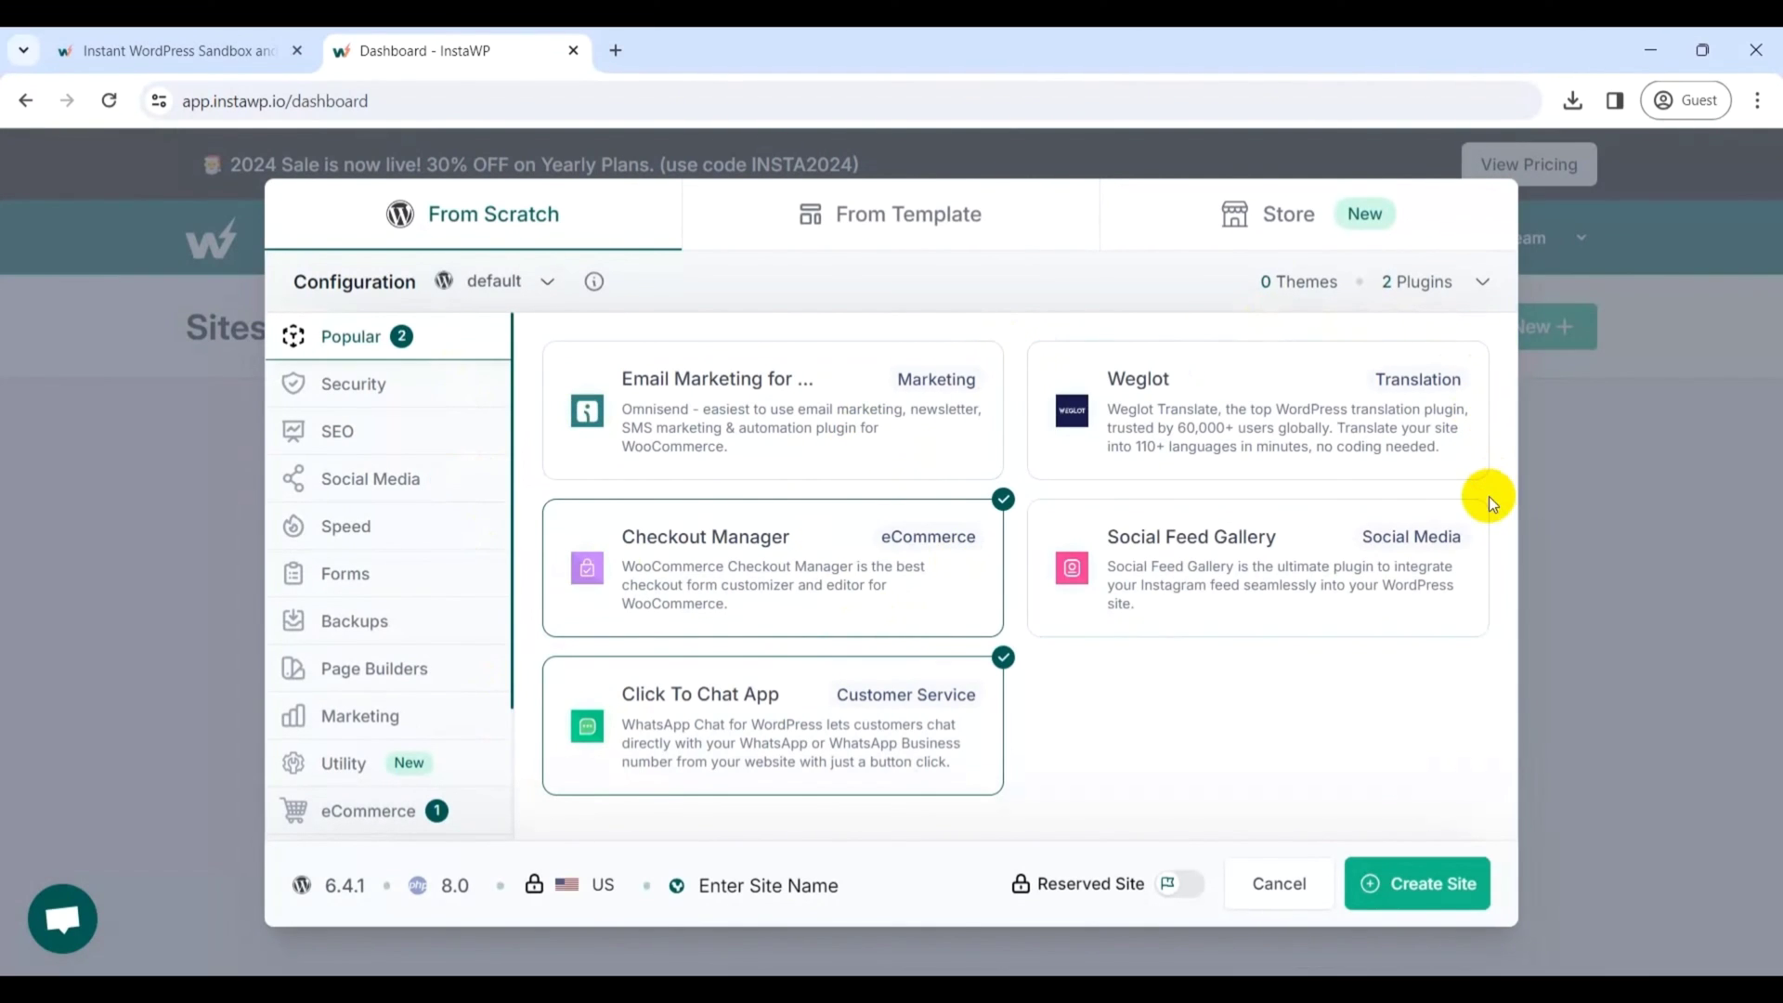
left_click(1002, 506)
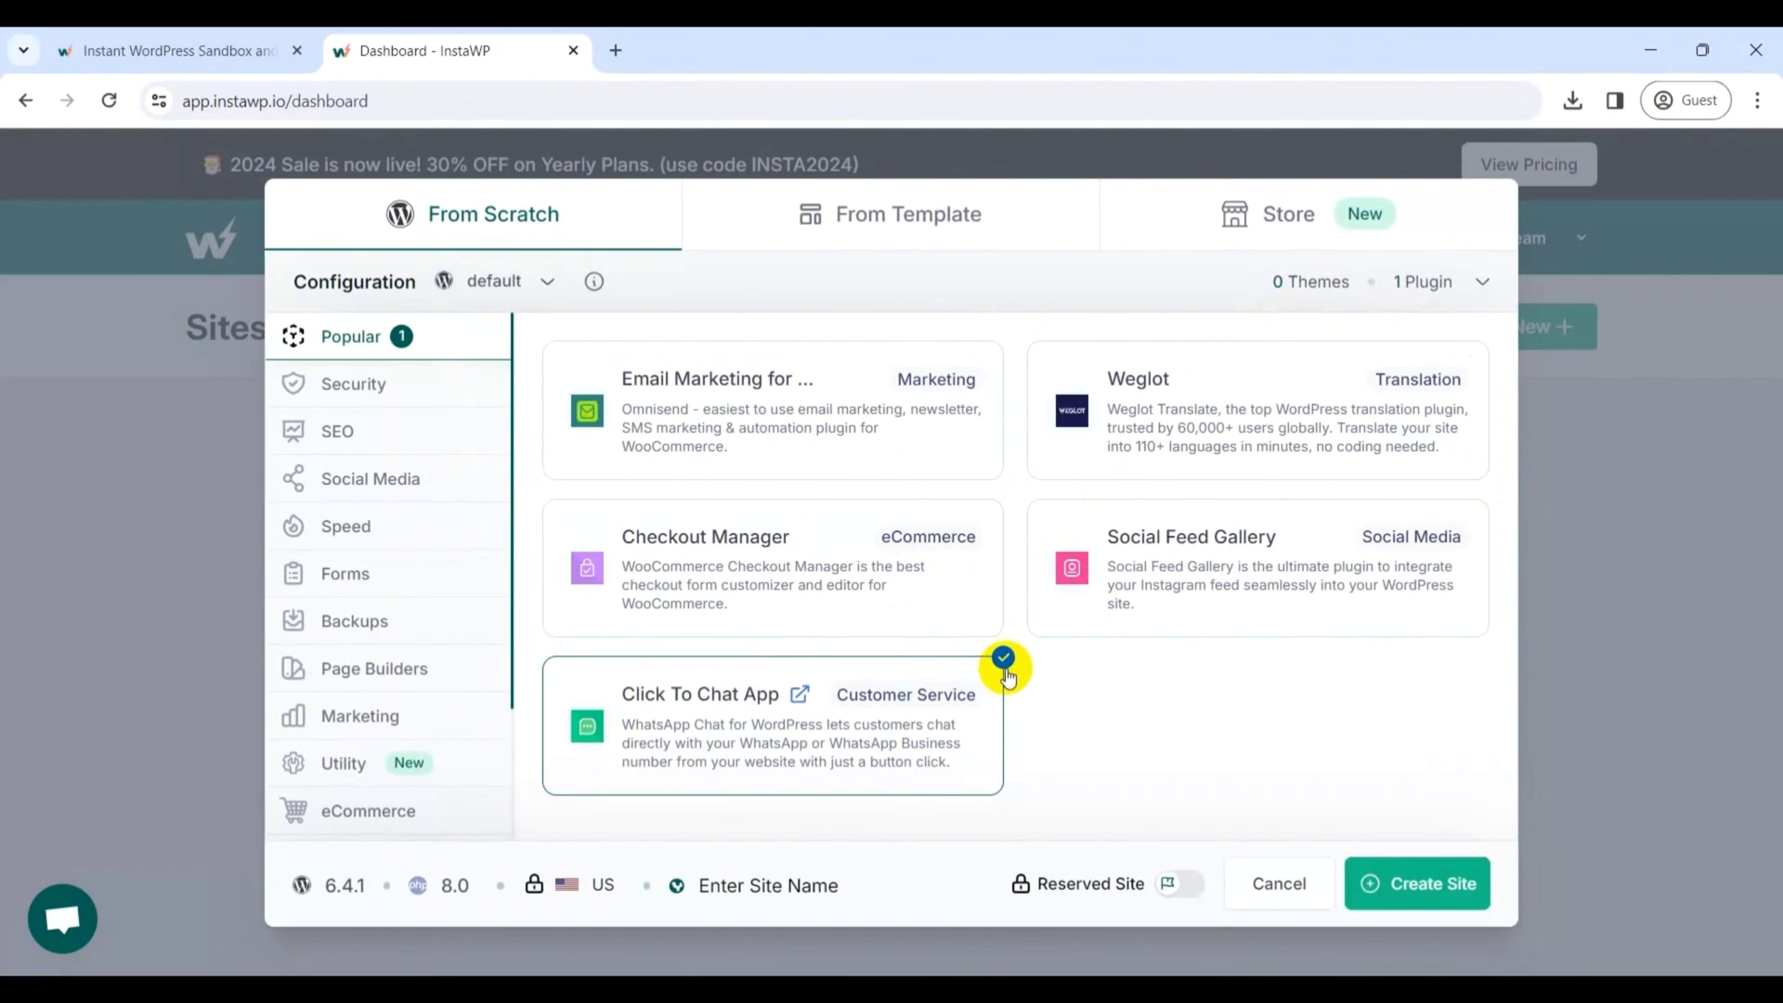
left_click(1005, 661)
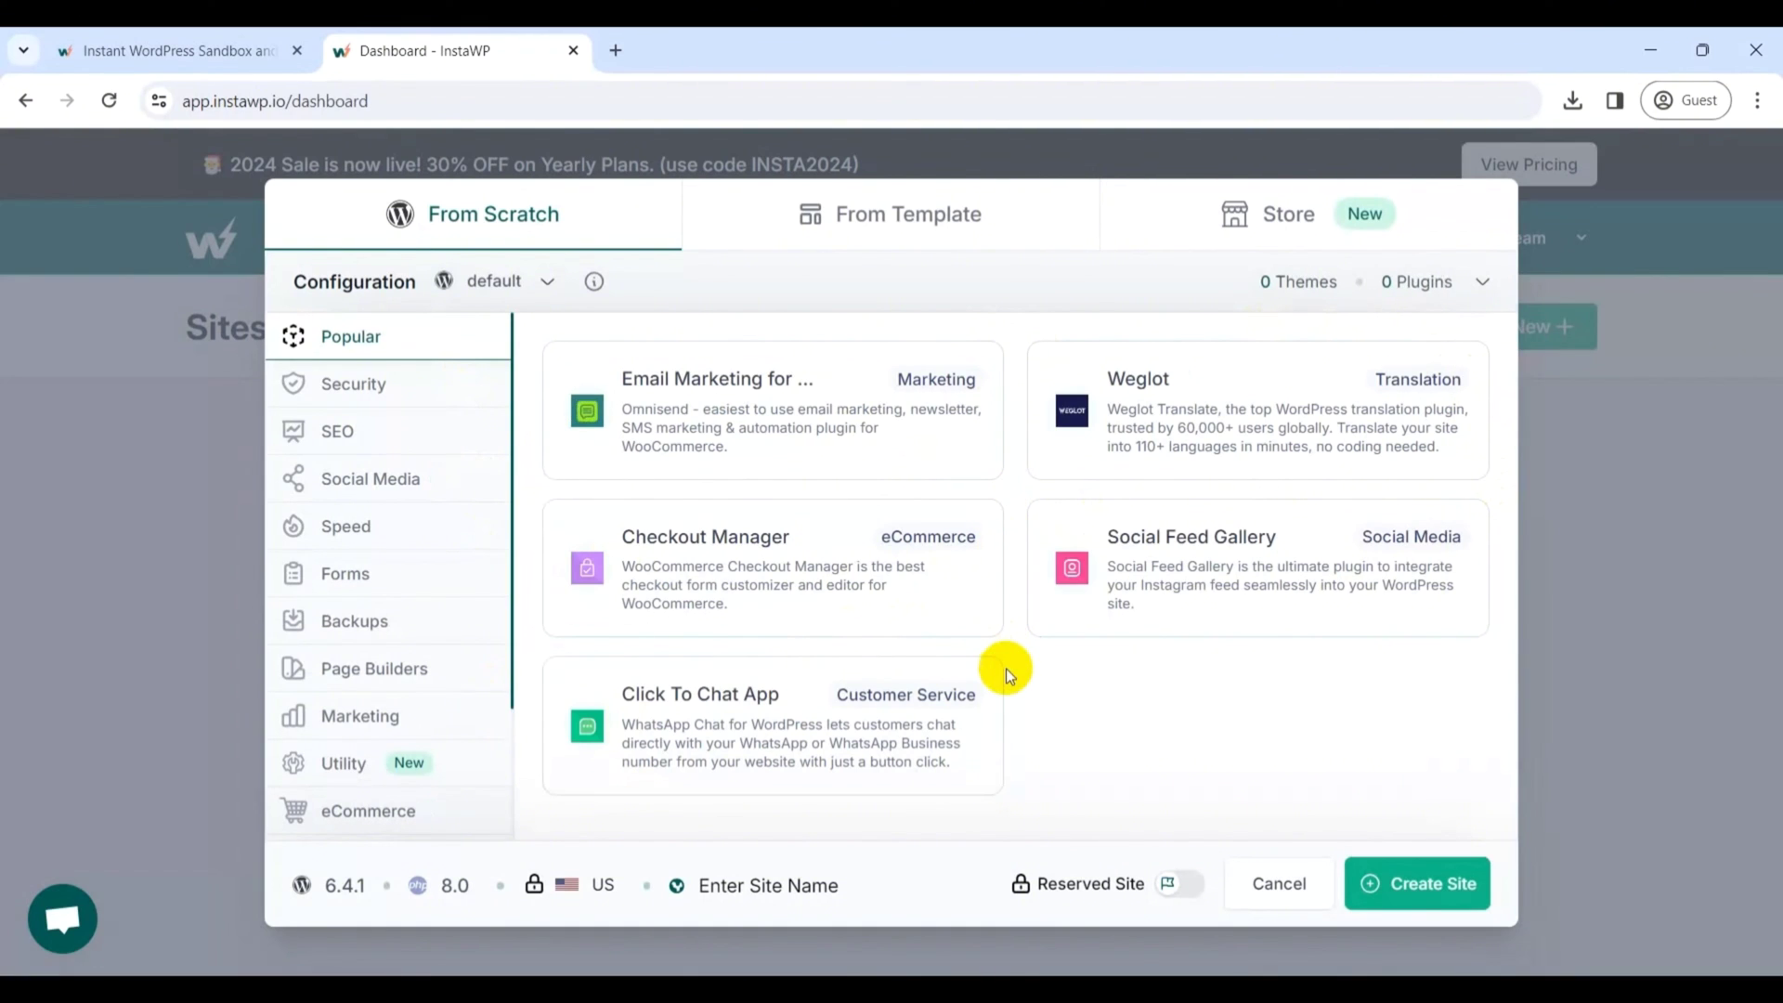
- Name the site examplewebsite, create it, and log into its WordPress admin with Magic Login
left_click(827, 892)
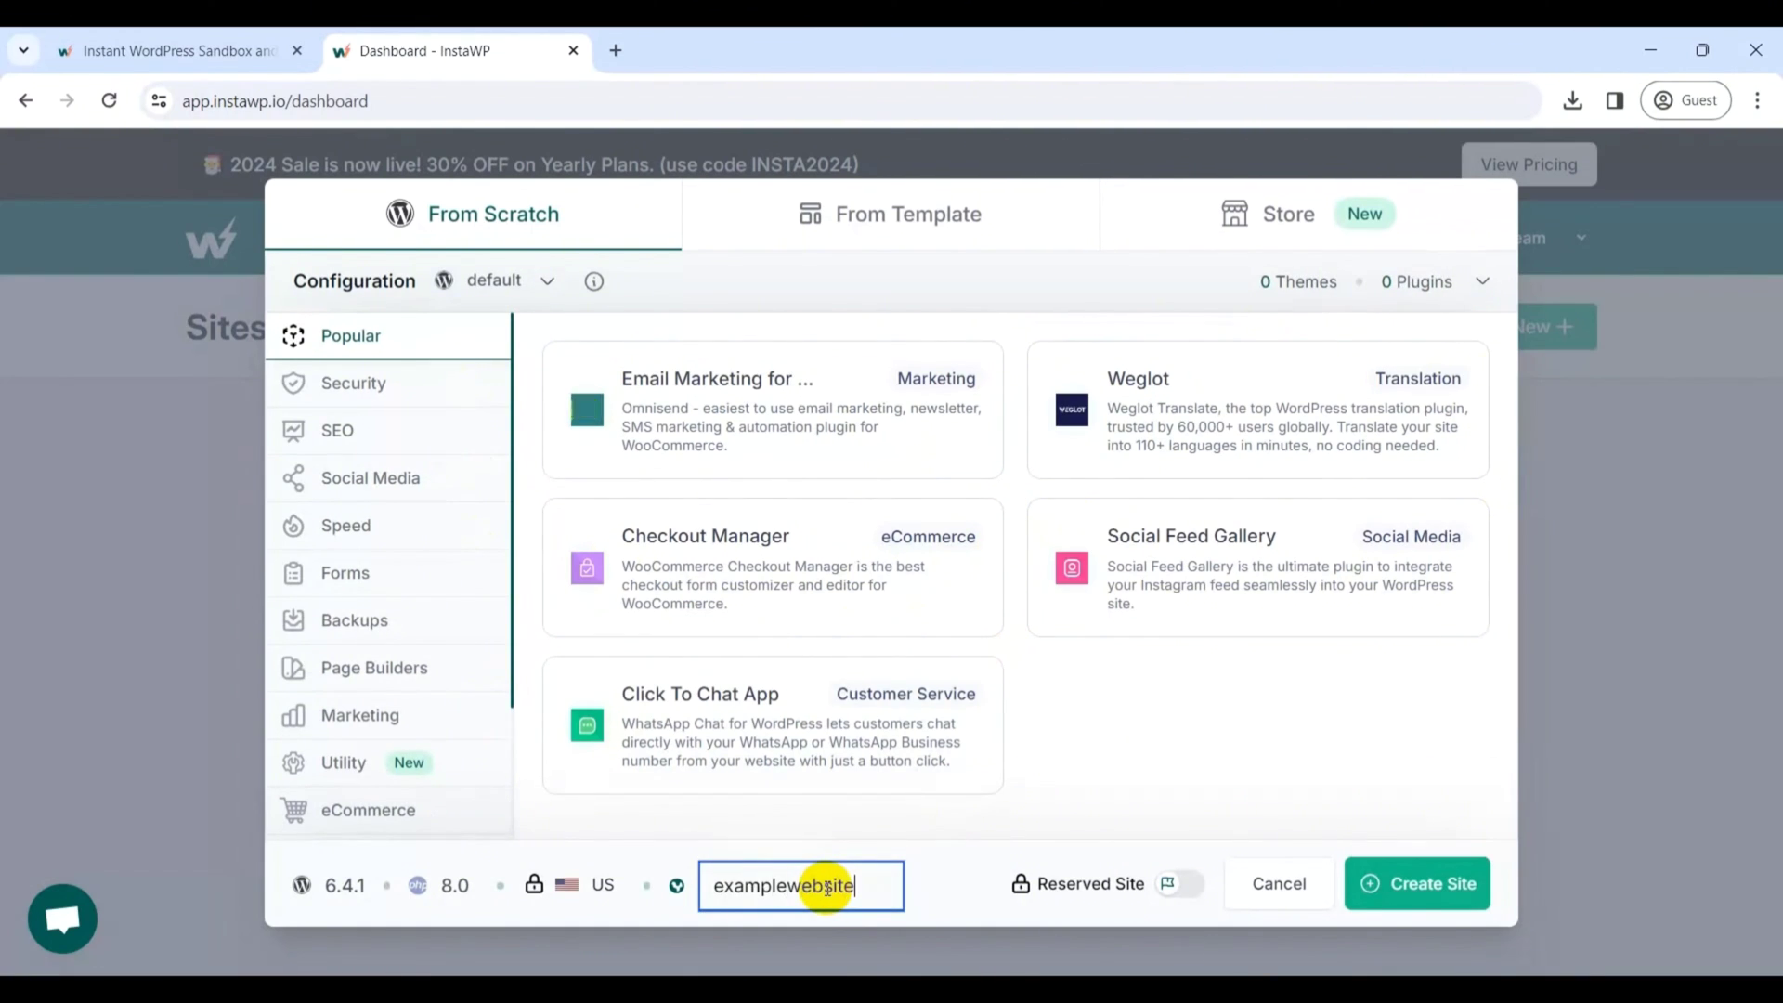
left_click(1383, 885)
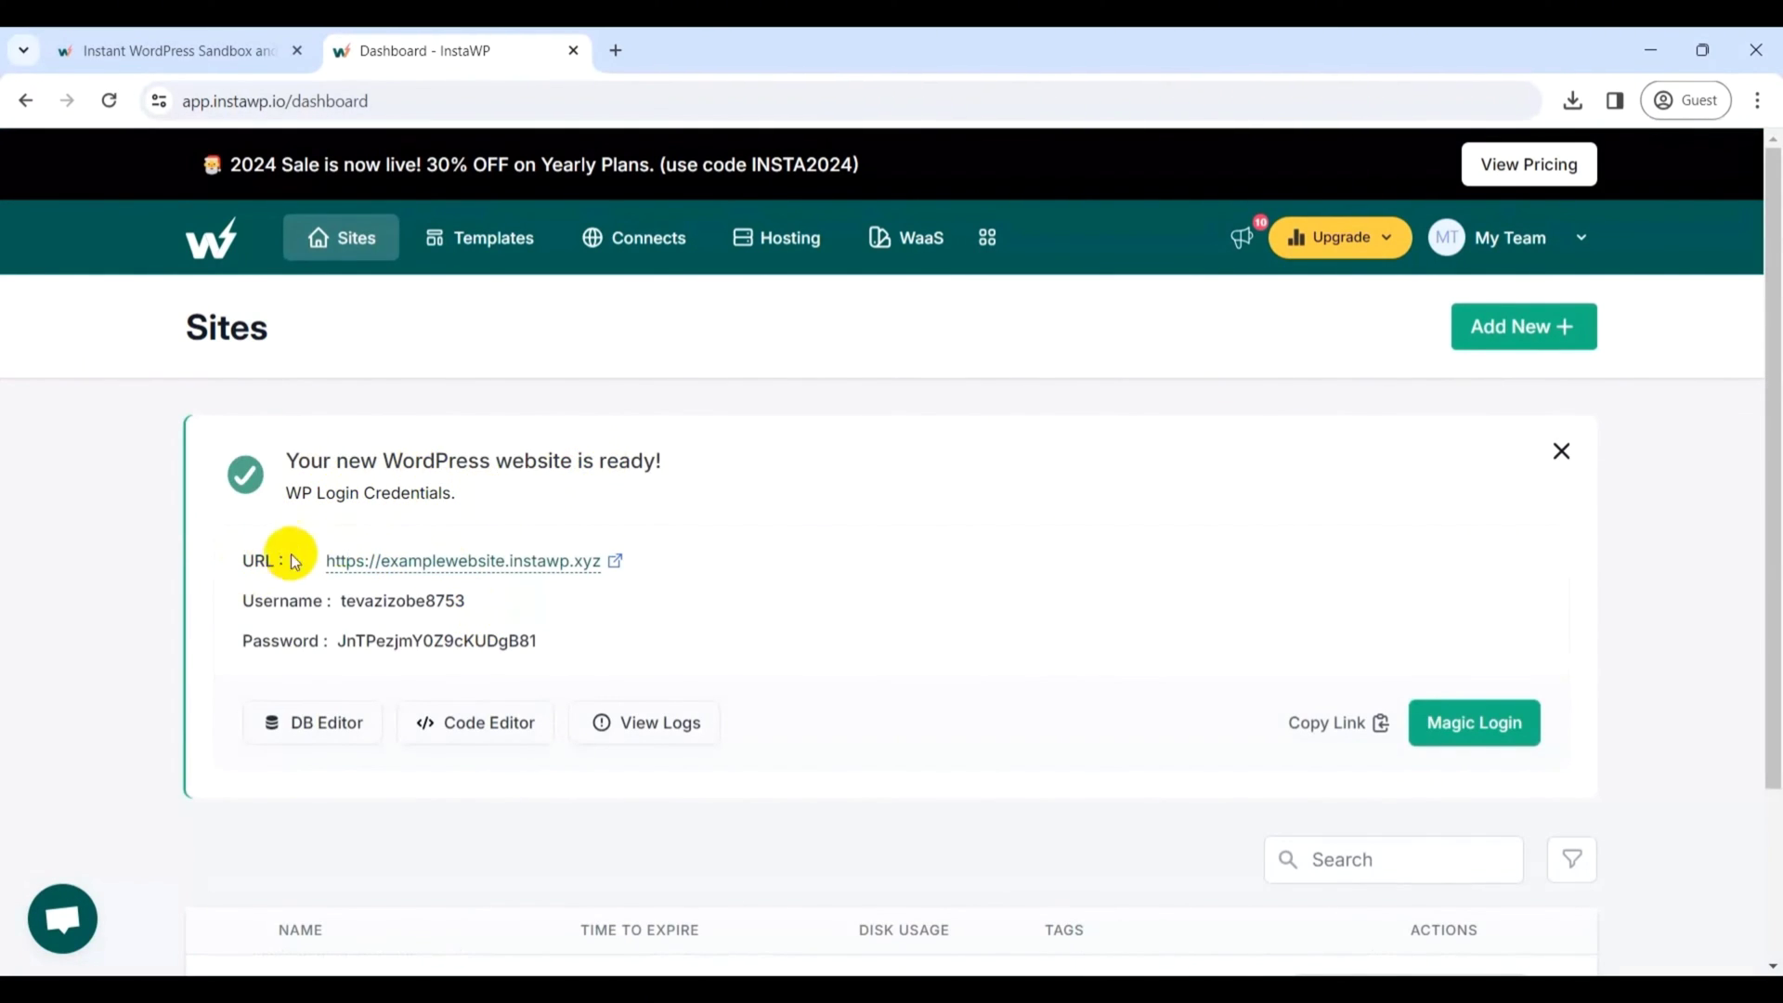
left_click(1498, 724)
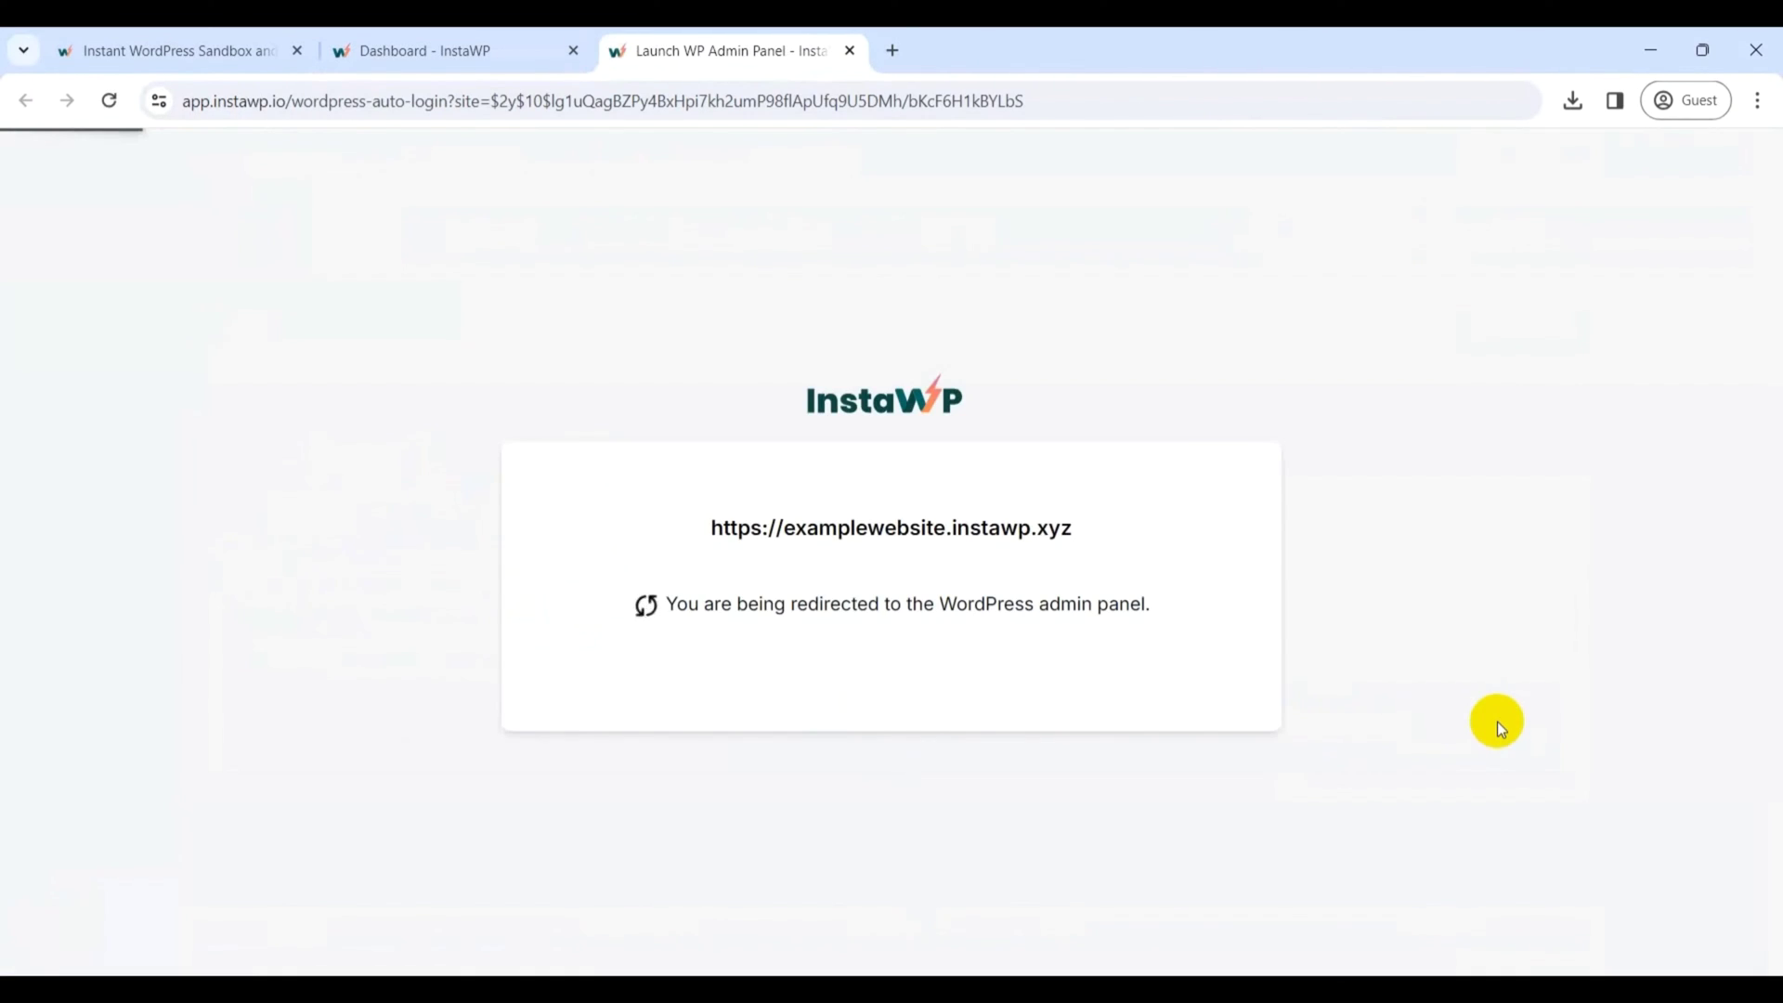